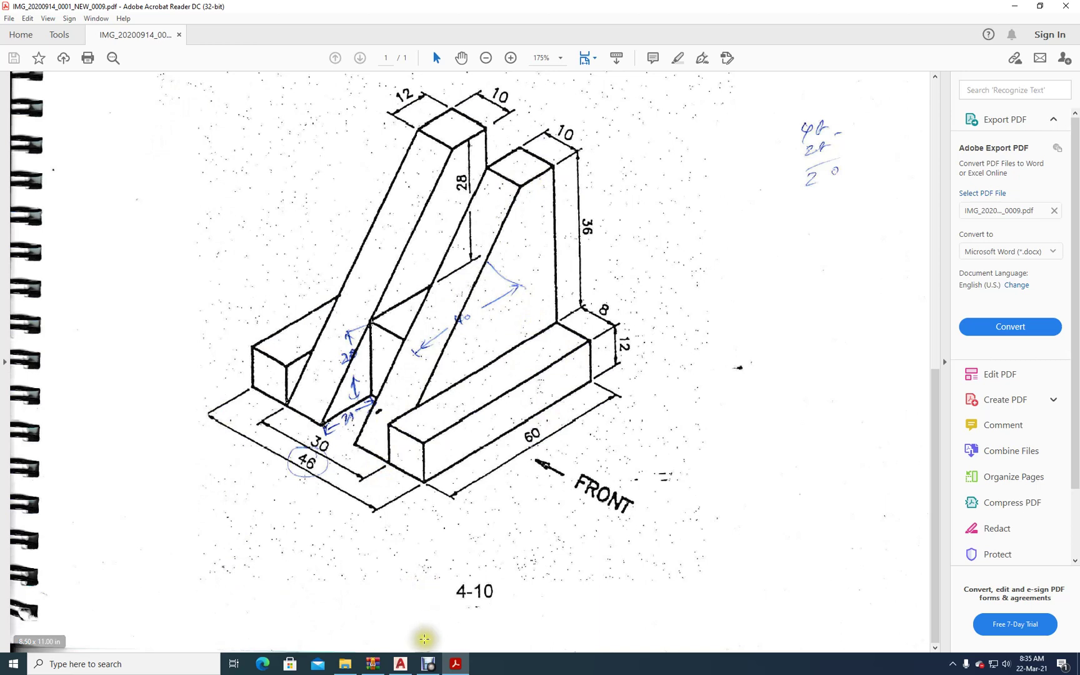
- Switch from the PDF reference to AutoCAD and bring up the empty Drawing4 file
{"action": "left_click", "coordinate": [405, 668]}
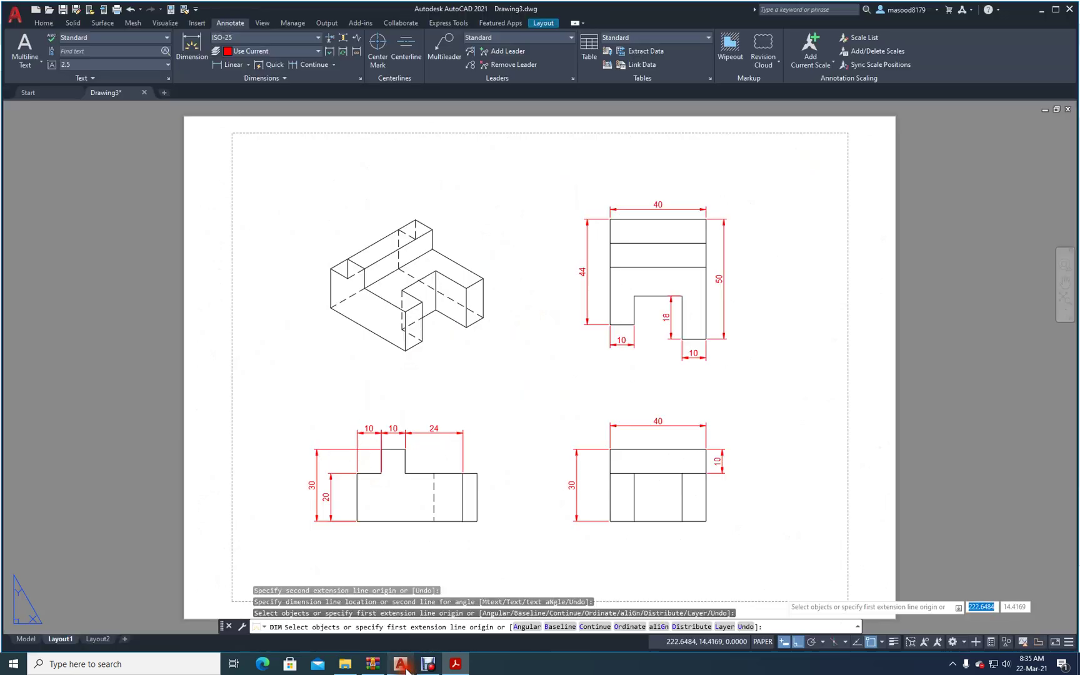
{"action": "left_click", "coordinate": [159, 92]}
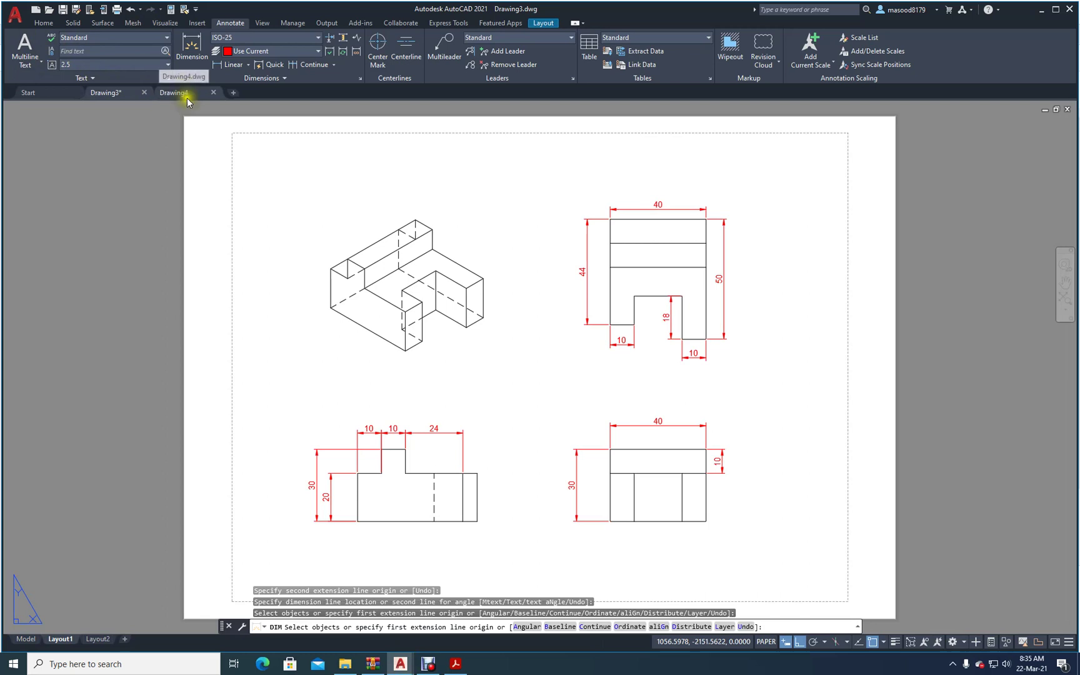
{"action": "mouse_move", "coordinate": [176, 94]}
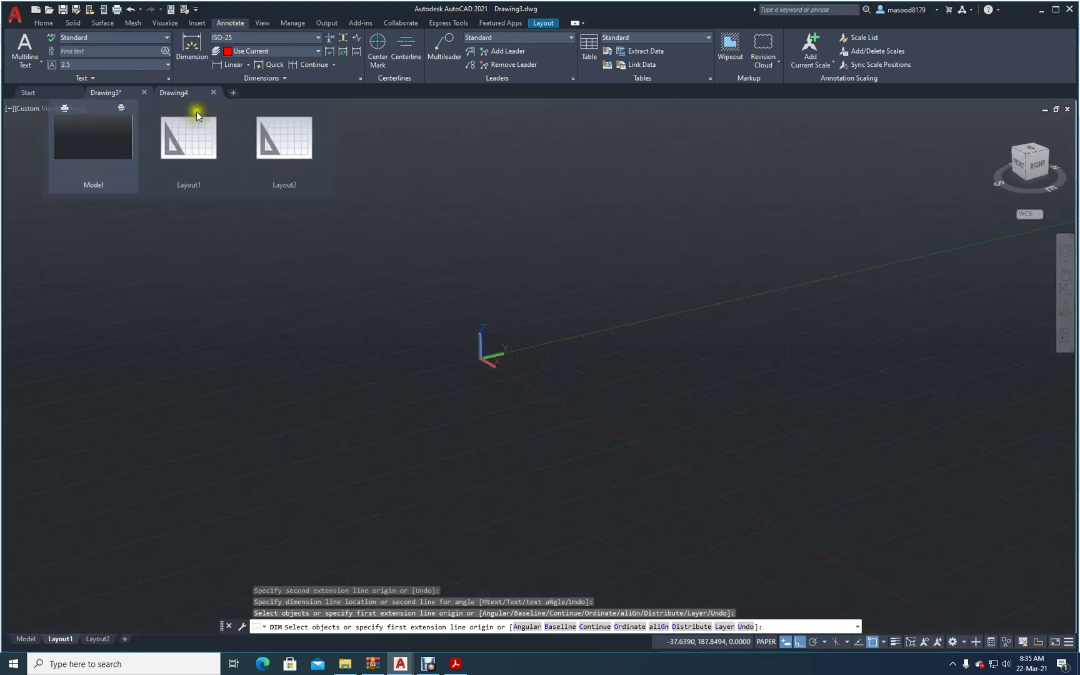
{"action": "left_click", "coordinate": [147, 89]}
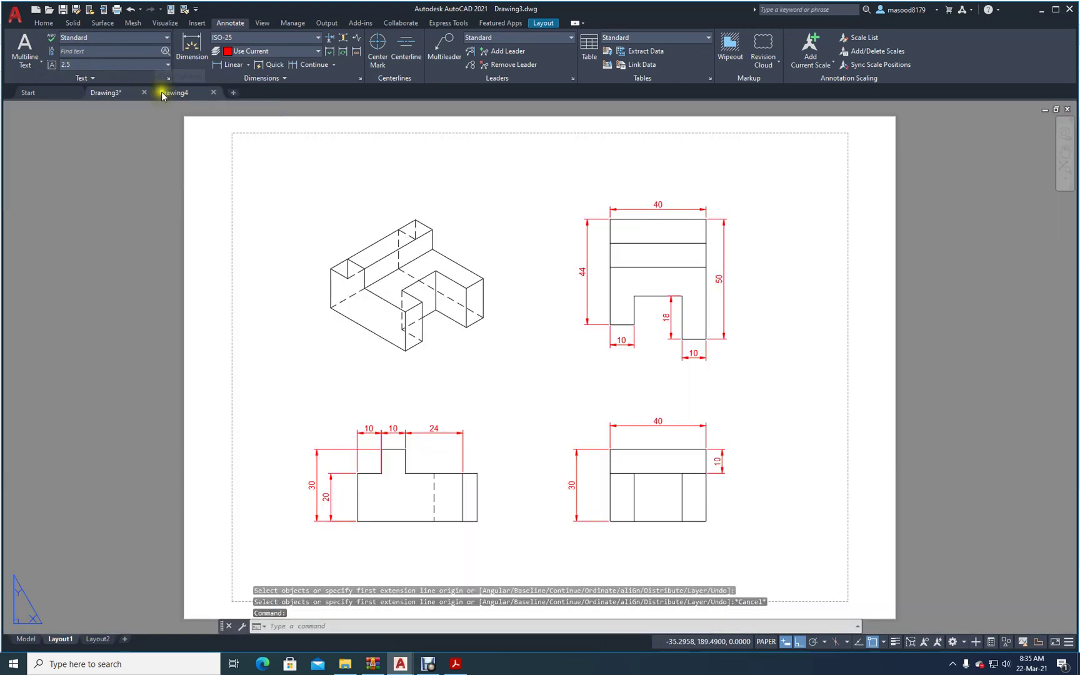
{"action": "left_click", "coordinate": [188, 93]}
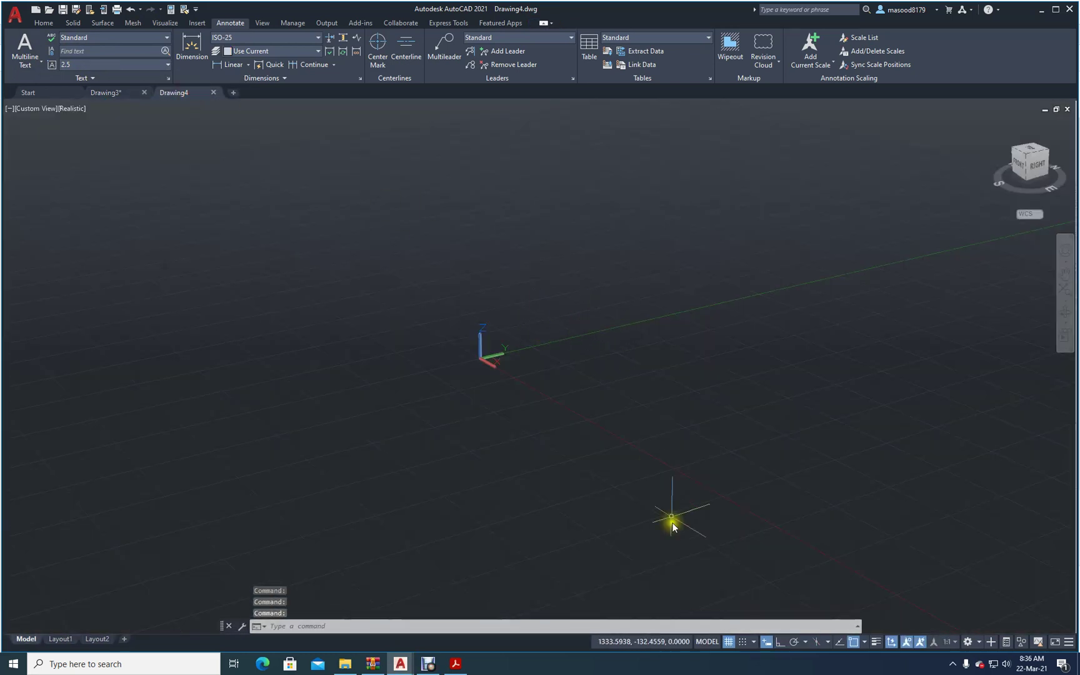
- Set the model space limits with the lower left corner at the default 0,0 and the upper right corner at 100,100
{"action": "type", "text": "limits"}
{"action": "key", "text": "Return"}
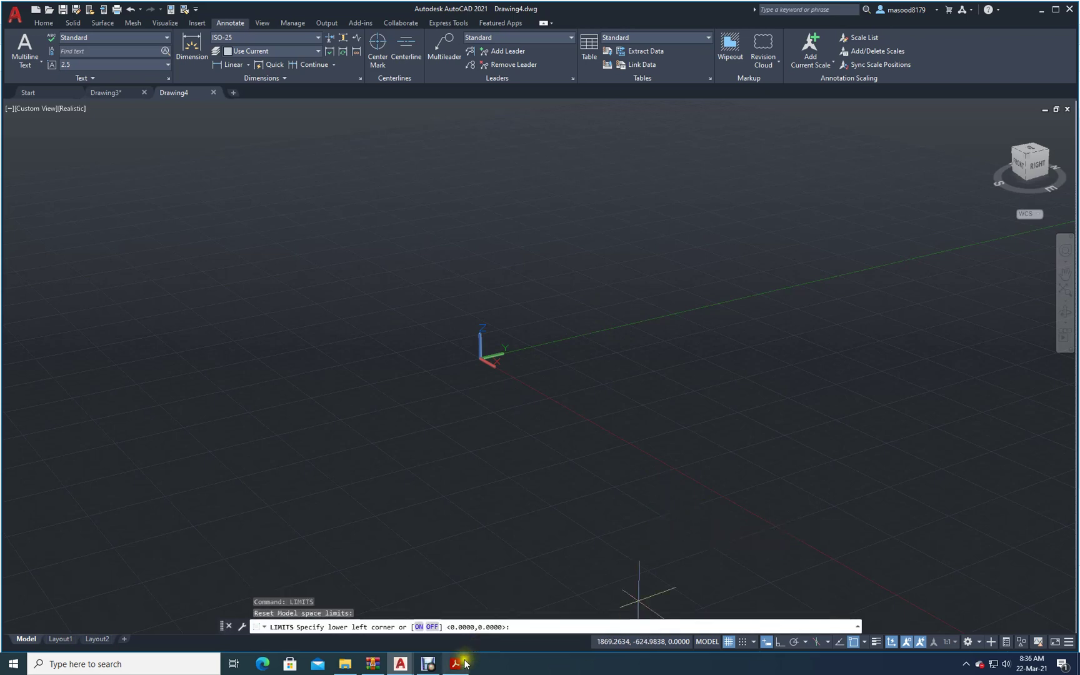
{"action": "left_click", "coordinate": [399, 666]}
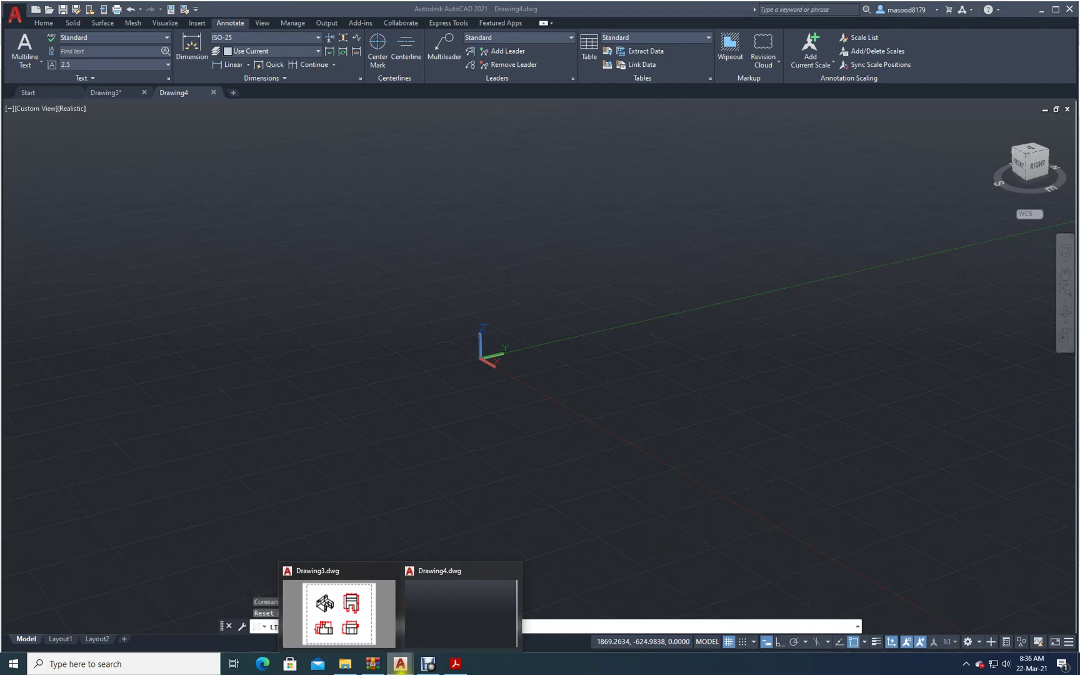
{"action": "left_click", "coordinate": [456, 665]}
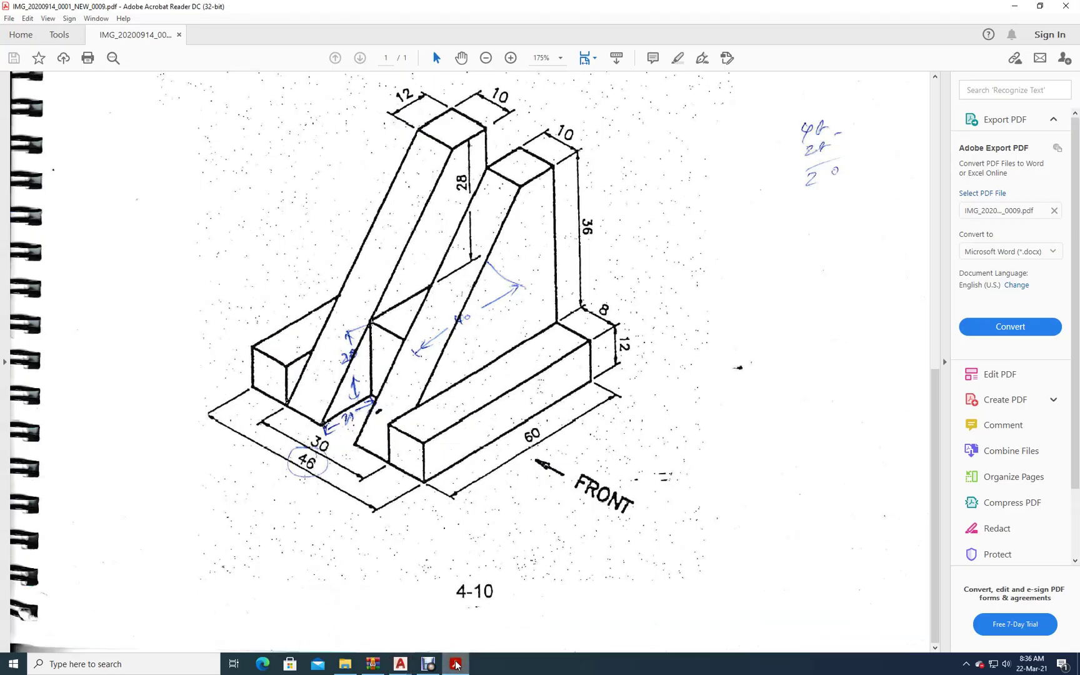
{"action": "left_click", "coordinate": [456, 664]}
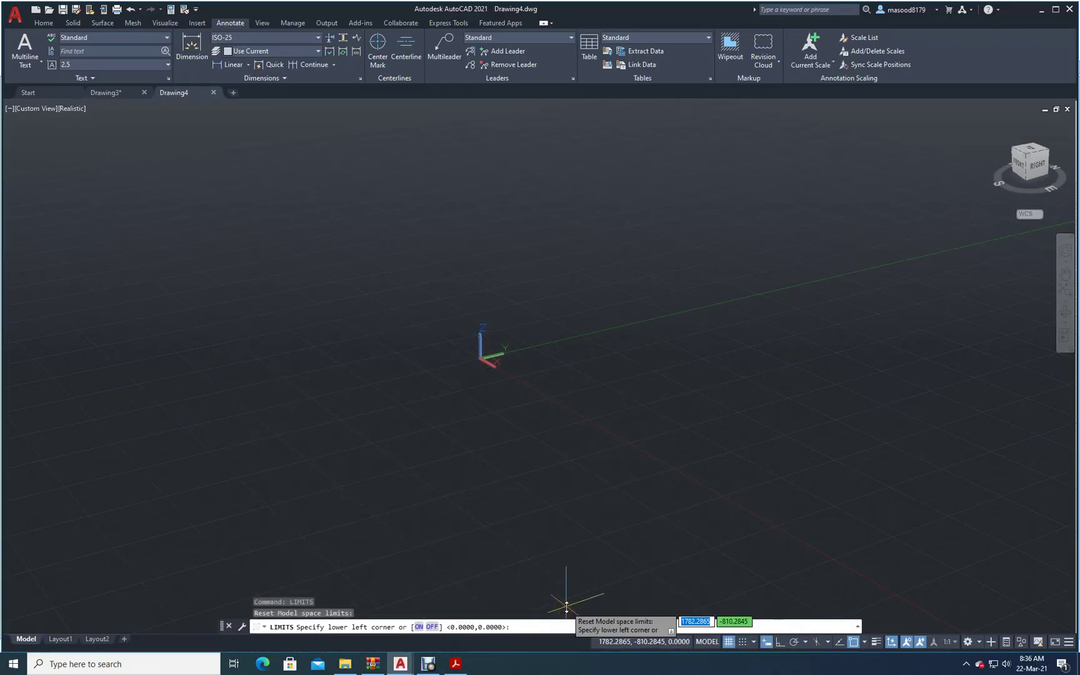
{"action": "key", "text": "Return"}
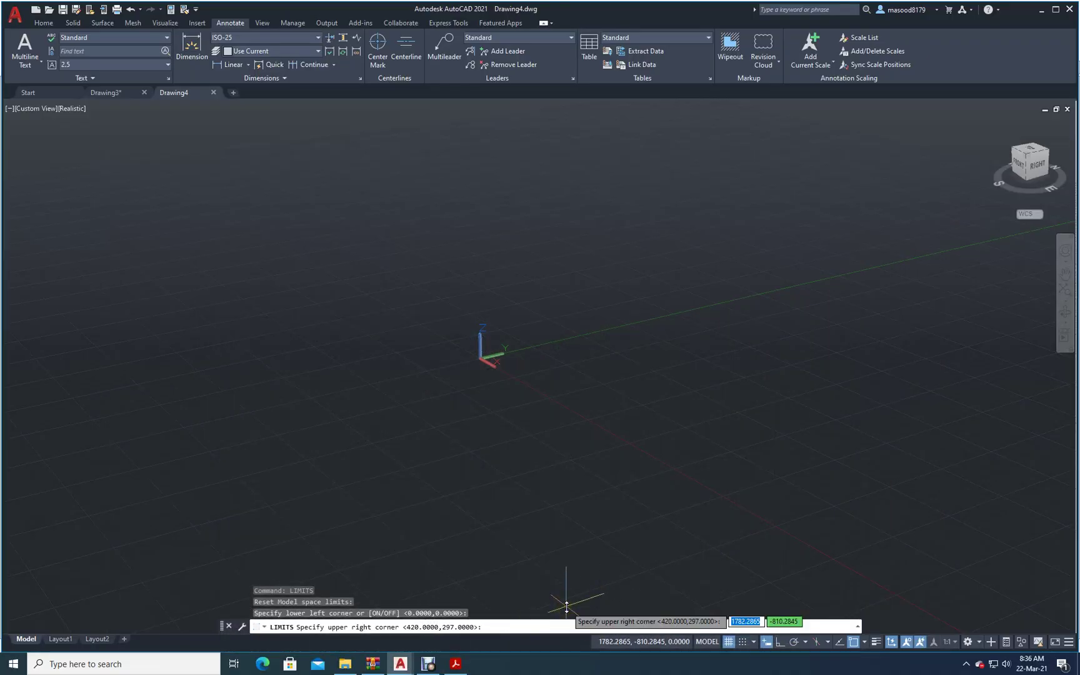
{"action": "type", "text": "100"}
{"action": "key", "text": "Tab"}
{"action": "type", "text": "100"}
{"action": "key", "text": "Return"}
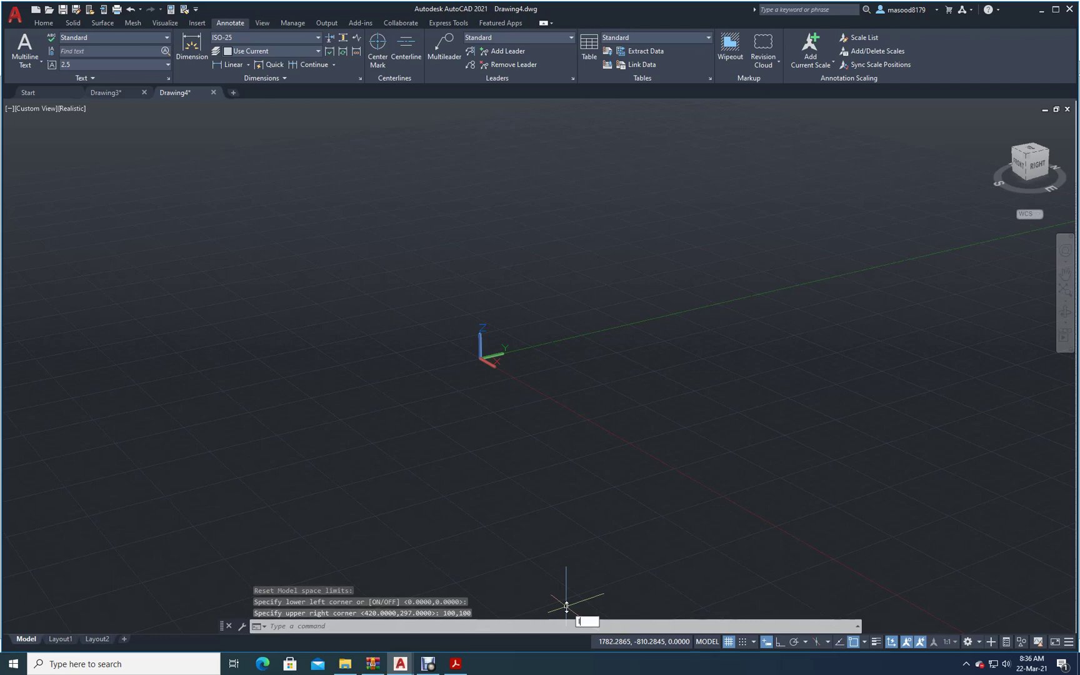
{"action": "key", "text": "Return"}
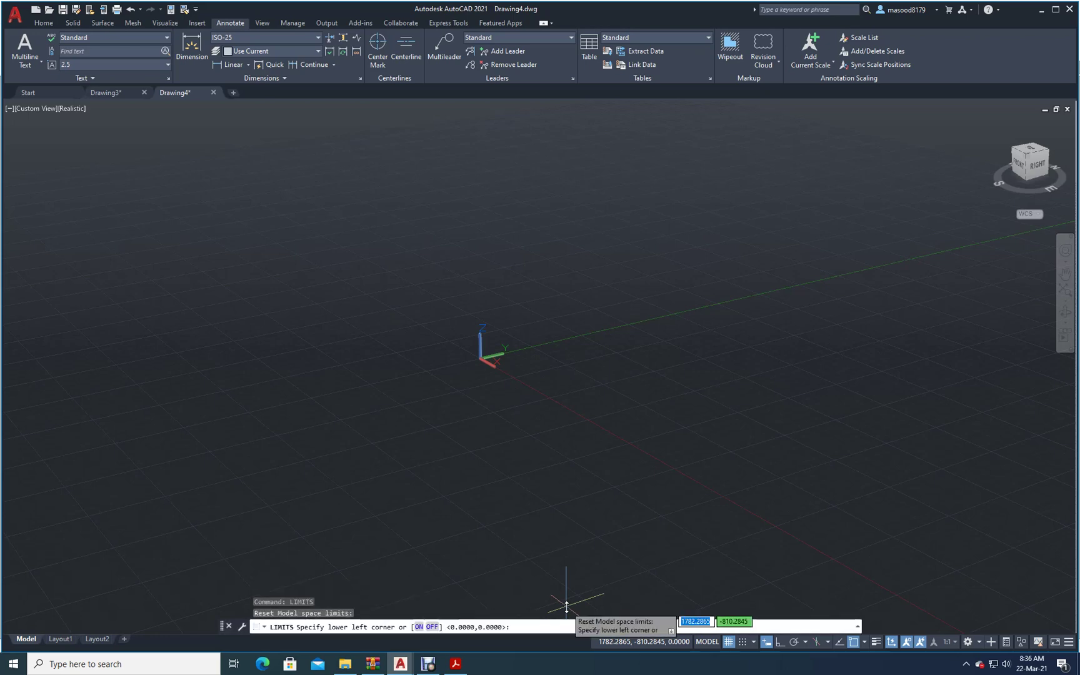
{"action": "key", "text": "Return"}
{"action": "key", "text": "Return"}
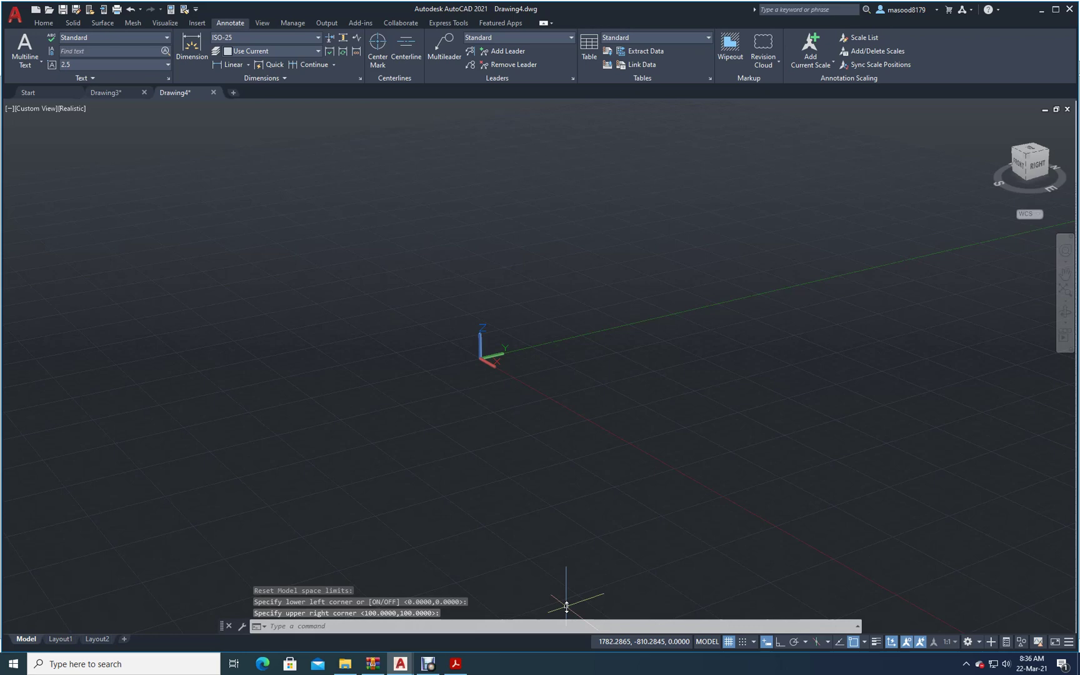
- Zoom the drawing to its extents
{"action": "type", "text": "z"}
{"action": "key", "text": "Return"}
{"action": "type", "text": "e"}
{"action": "key", "text": "Return"}
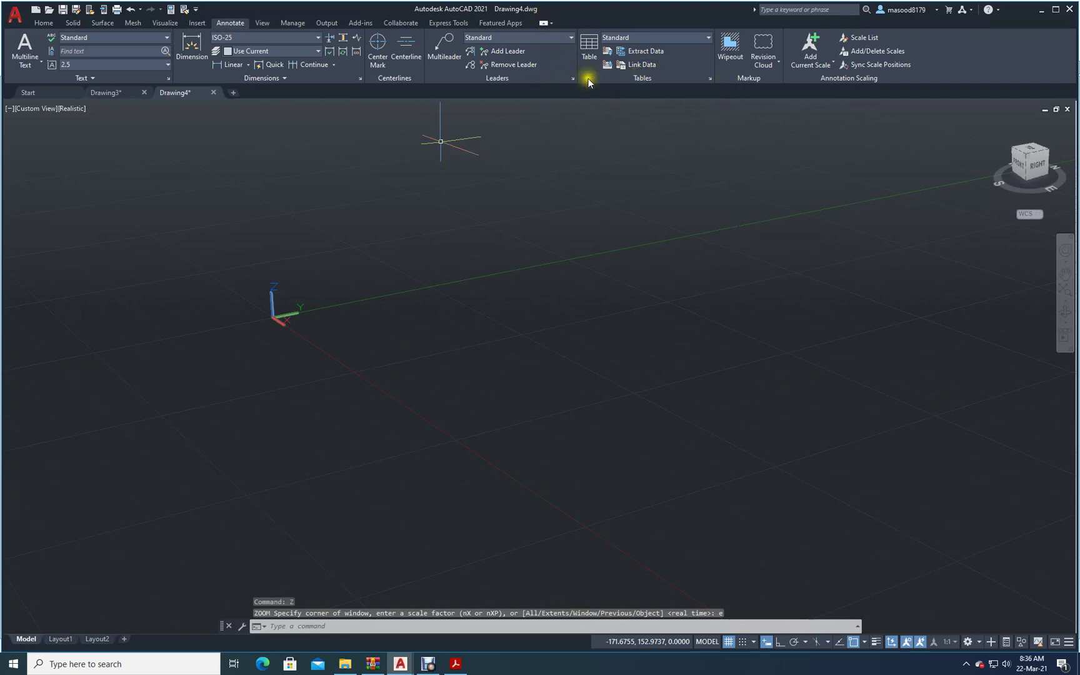
- Set the model view to Front and the visual style to 2D Wireframe
{"action": "left_click", "coordinate": [42, 23]}
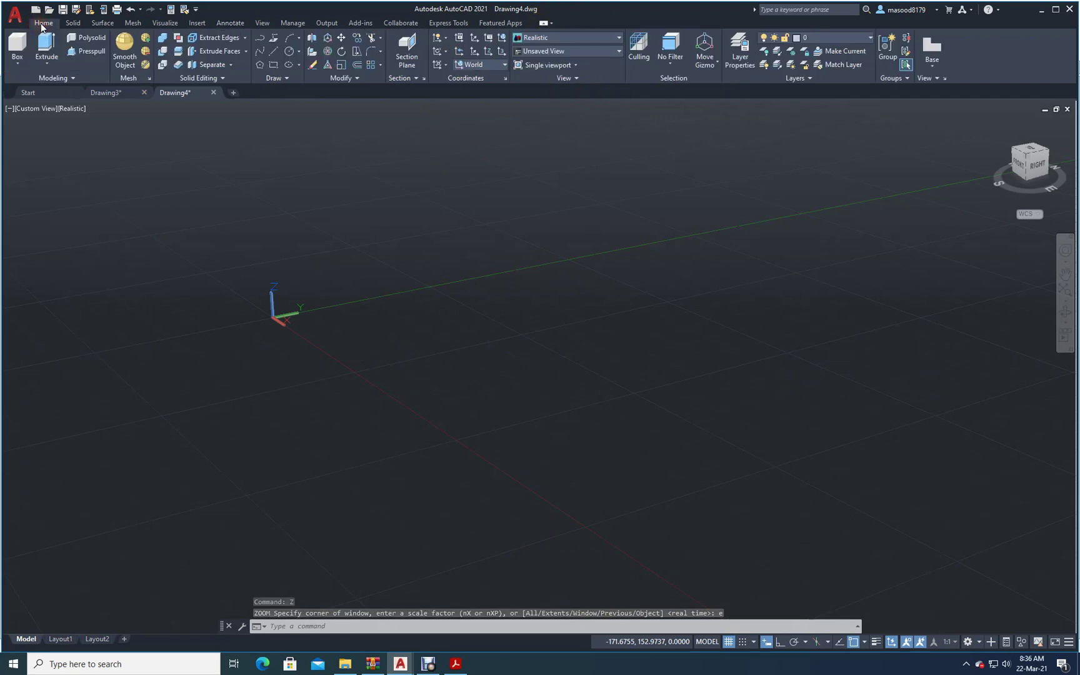
{"action": "left_click", "coordinate": [619, 51]}
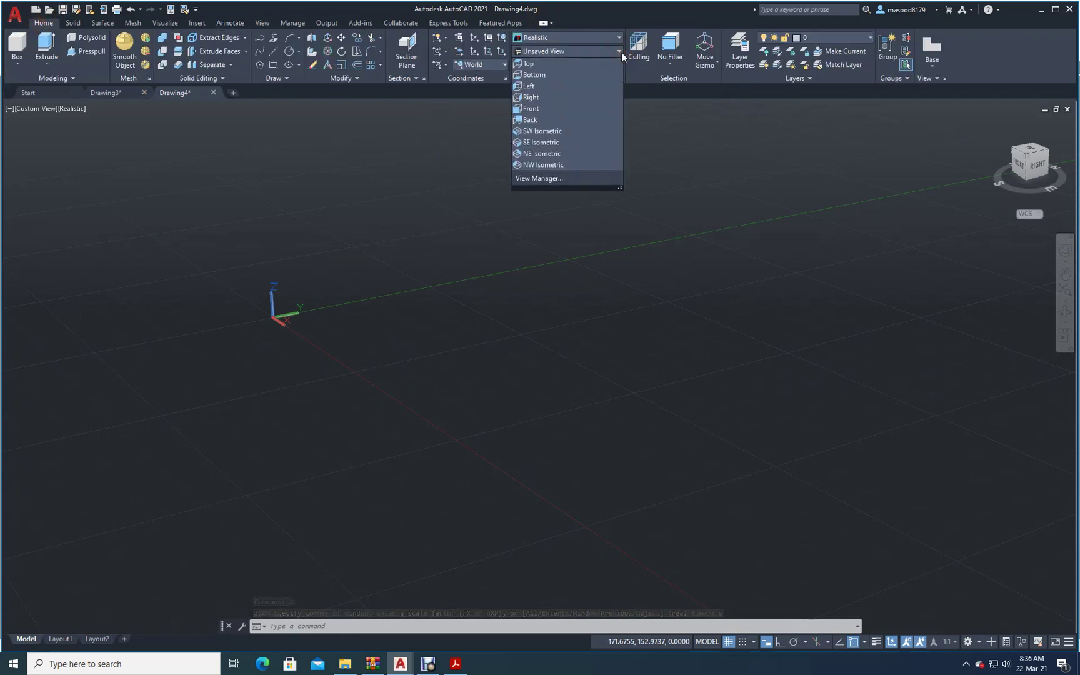
{"action": "left_click", "coordinate": [536, 109]}
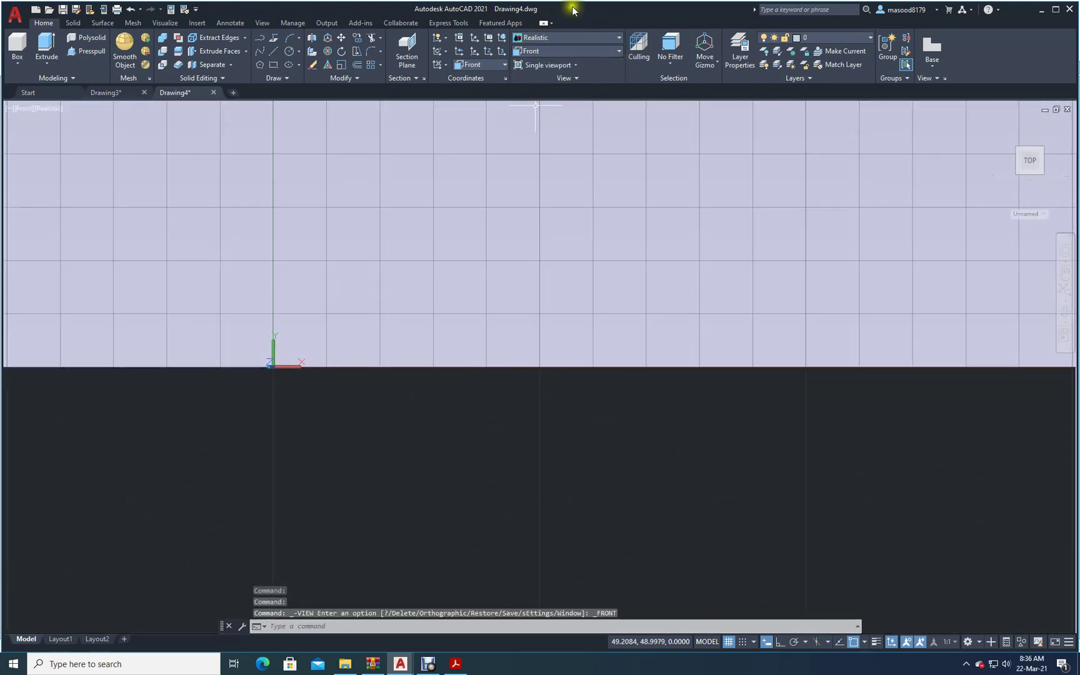
{"action": "left_click", "coordinate": [616, 37]}
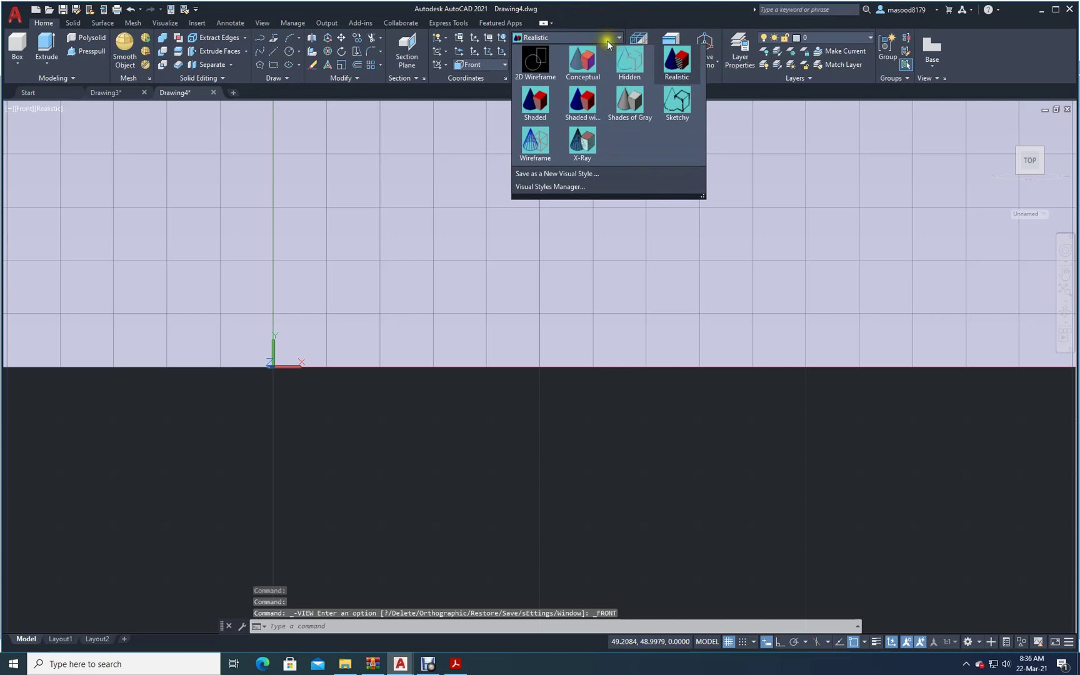
{"action": "left_click", "coordinate": [533, 62]}
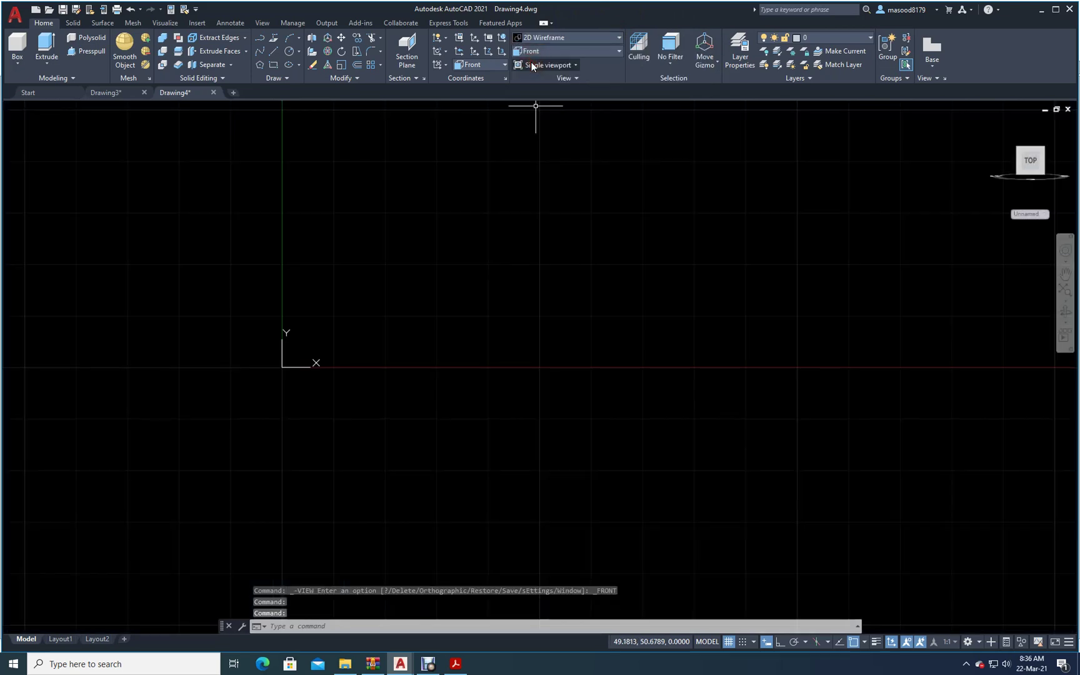
- Consult the PDF reference, return to Drawing4 in AutoCAD and draw a horizontal 60-unit base line rightward from a free point with Ortho on
{"action": "left_click", "coordinate": [454, 664]}
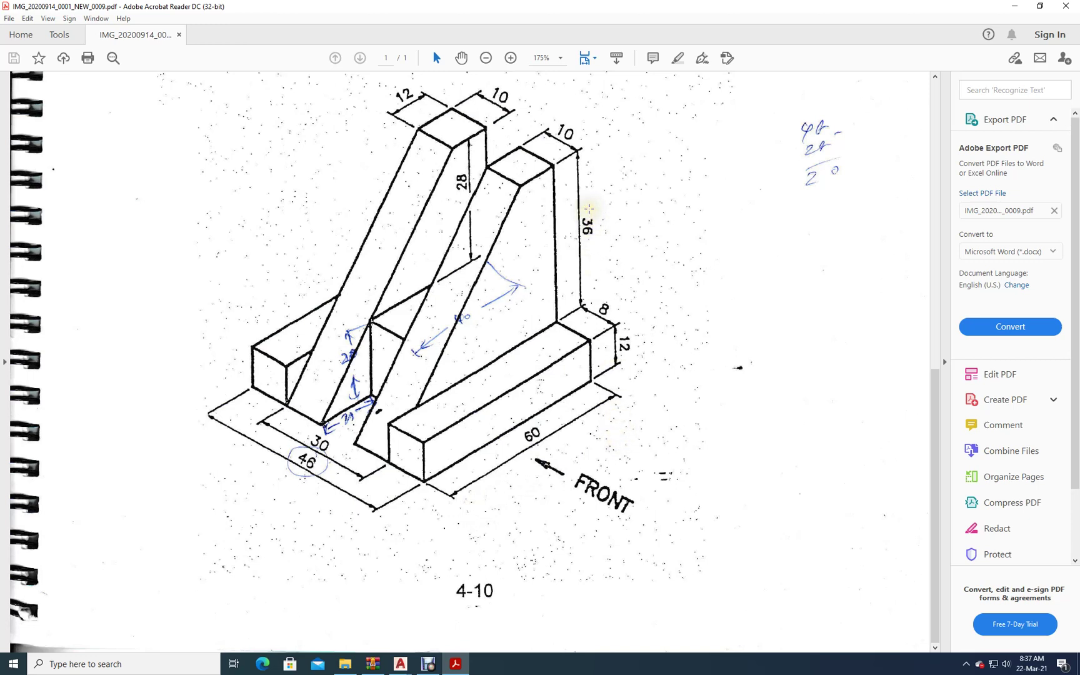
{"action": "left_click", "coordinate": [397, 665]}
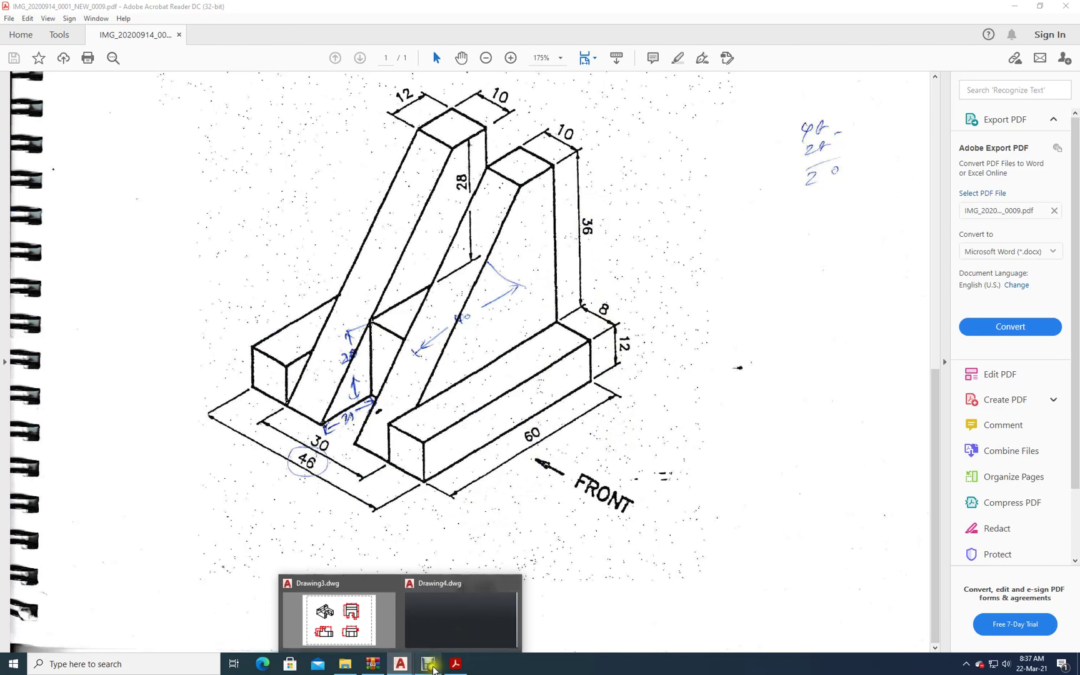
{"action": "left_click", "coordinate": [425, 625]}
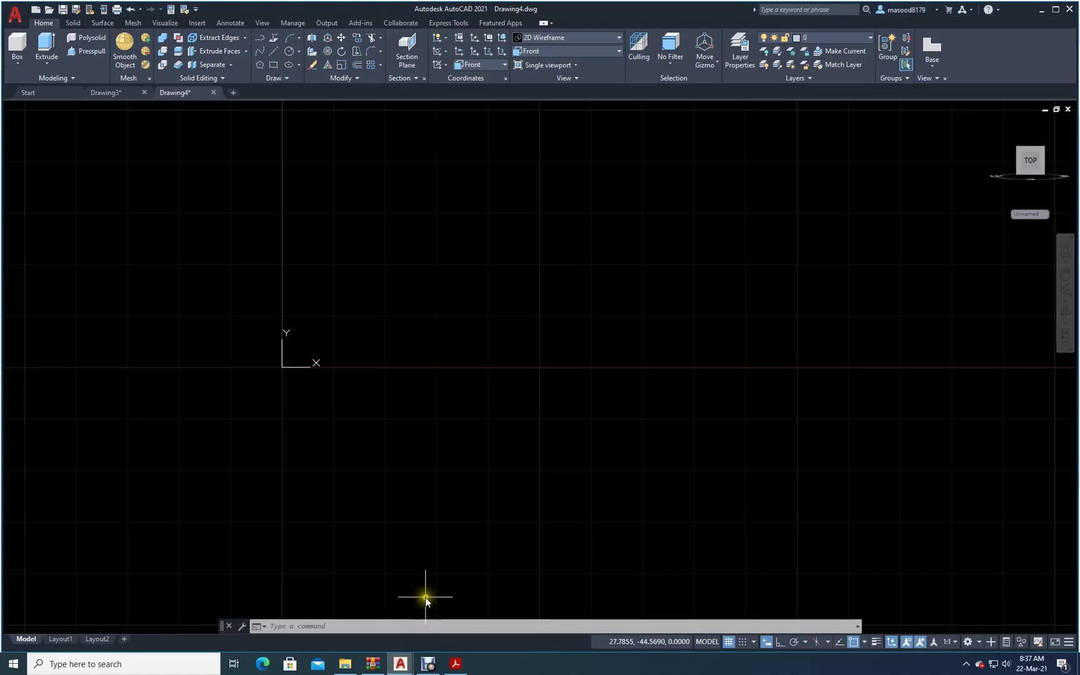
{"action": "left_click", "coordinate": [274, 52]}
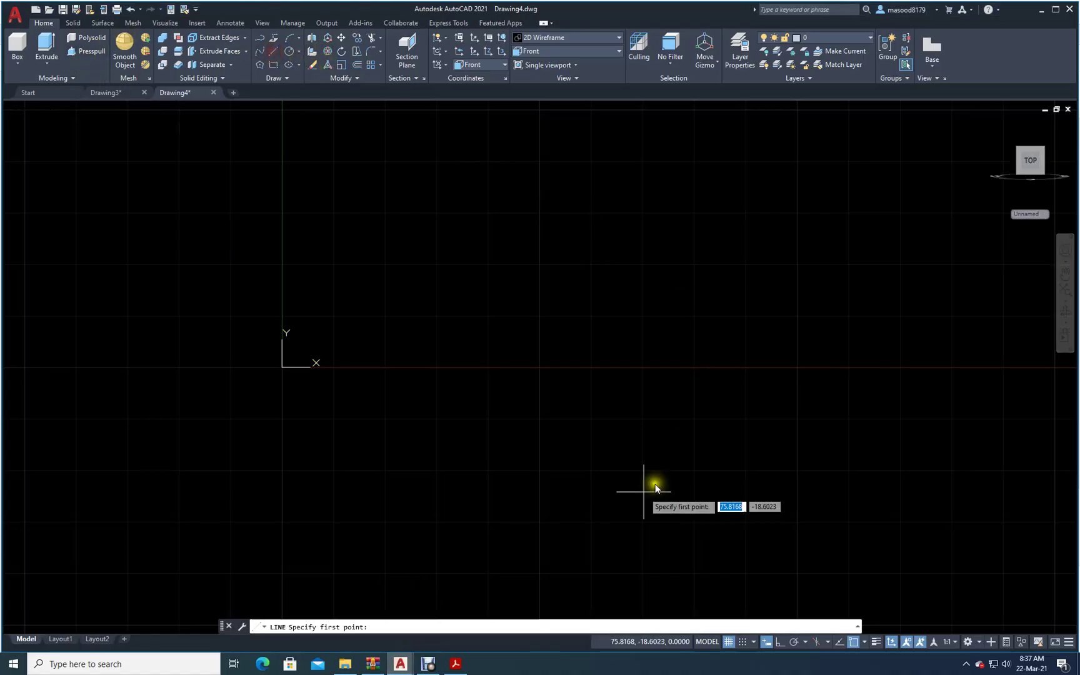
{"action": "left_click", "coordinate": [460, 441]}
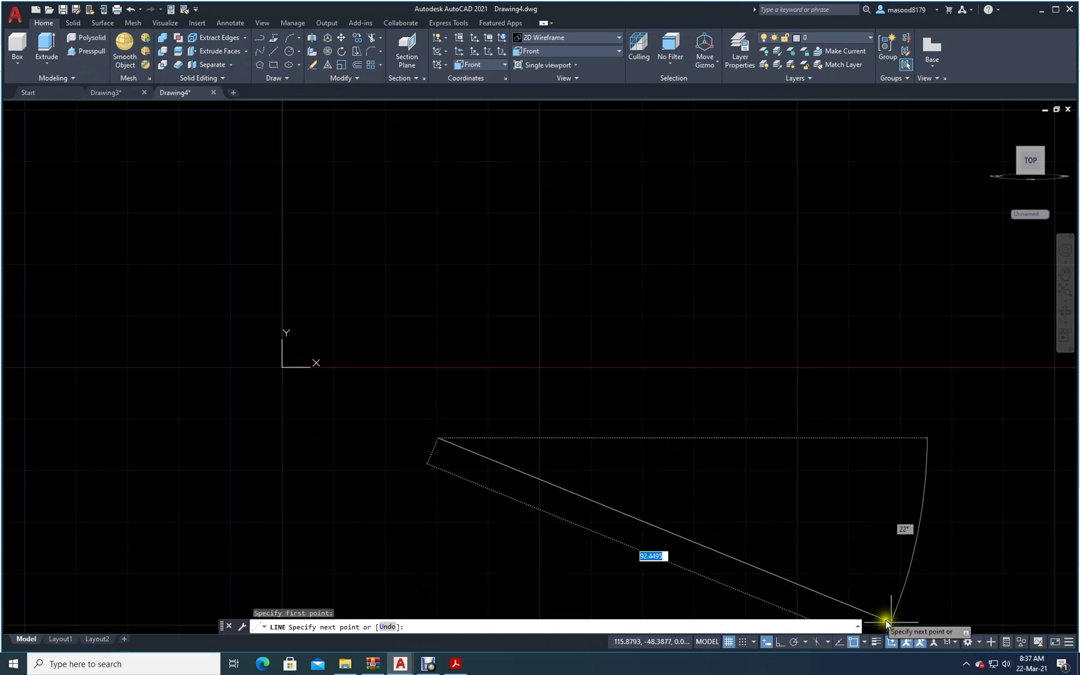
{"action": "left_click", "coordinate": [778, 643]}
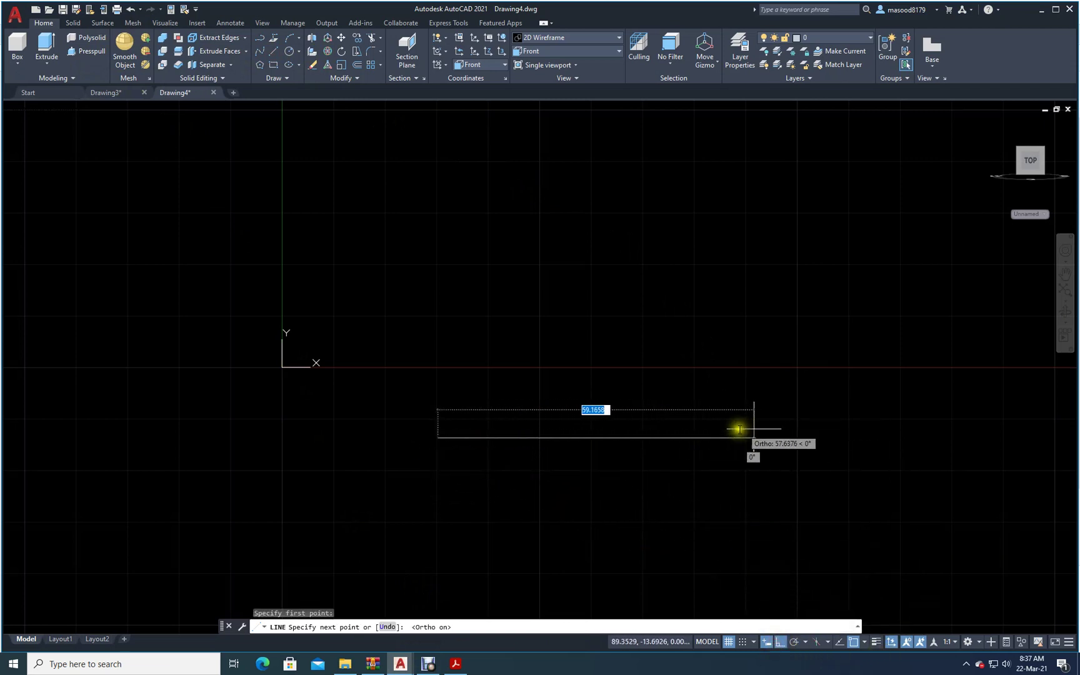
{"action": "type", "text": "60"}
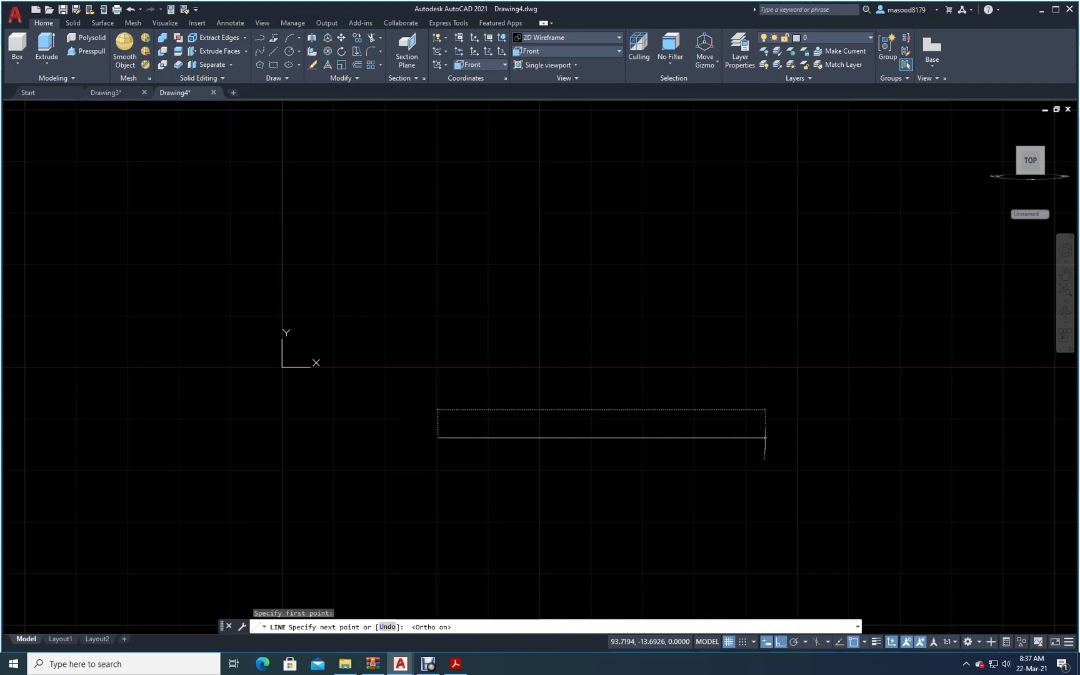
{"action": "key", "text": "Return"}
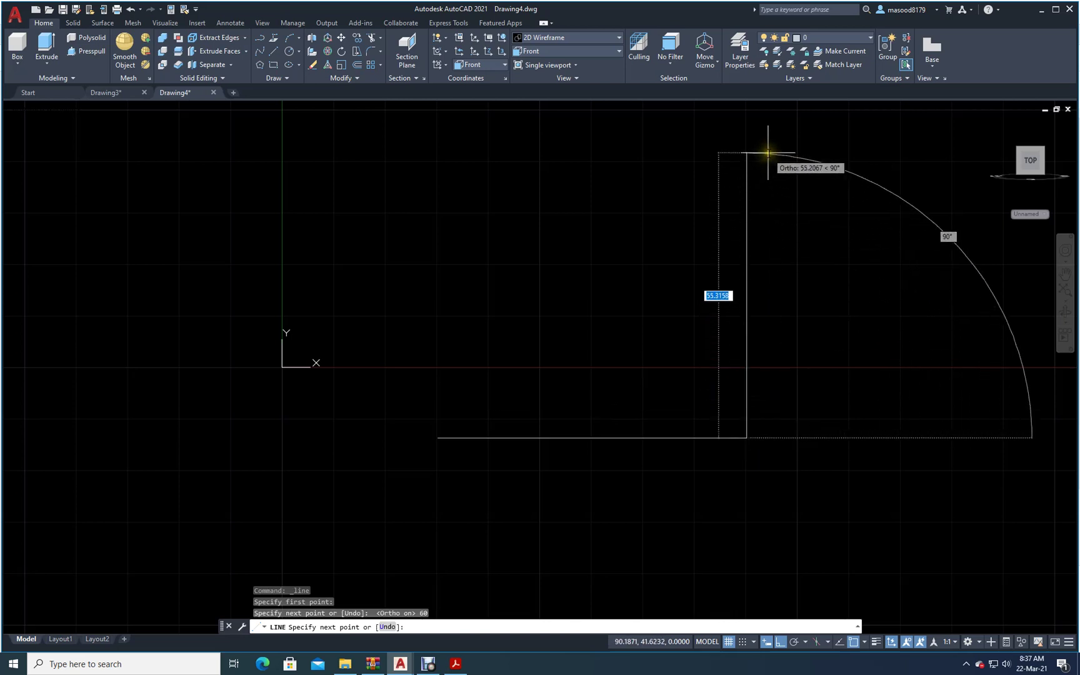
- Continue the profile from the base line's right end with a 48-unit line upward and a 12-unit line leftward, then close it
{"action": "type", "text": "48"}
{"action": "key", "text": "Return"}
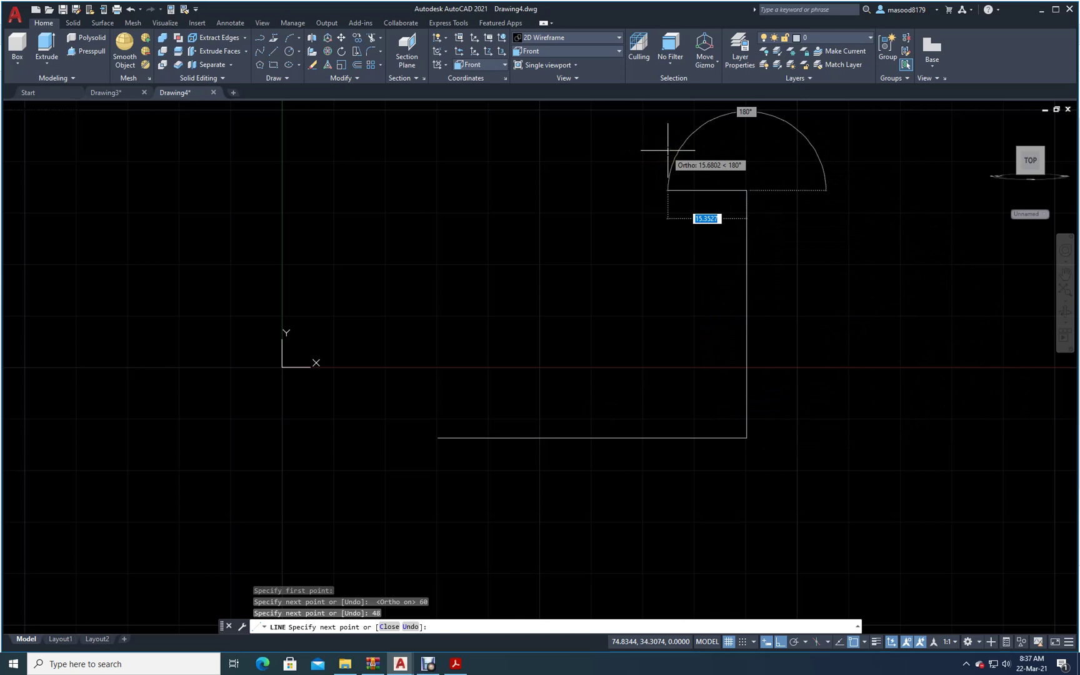
{"action": "type", "text": "1"}
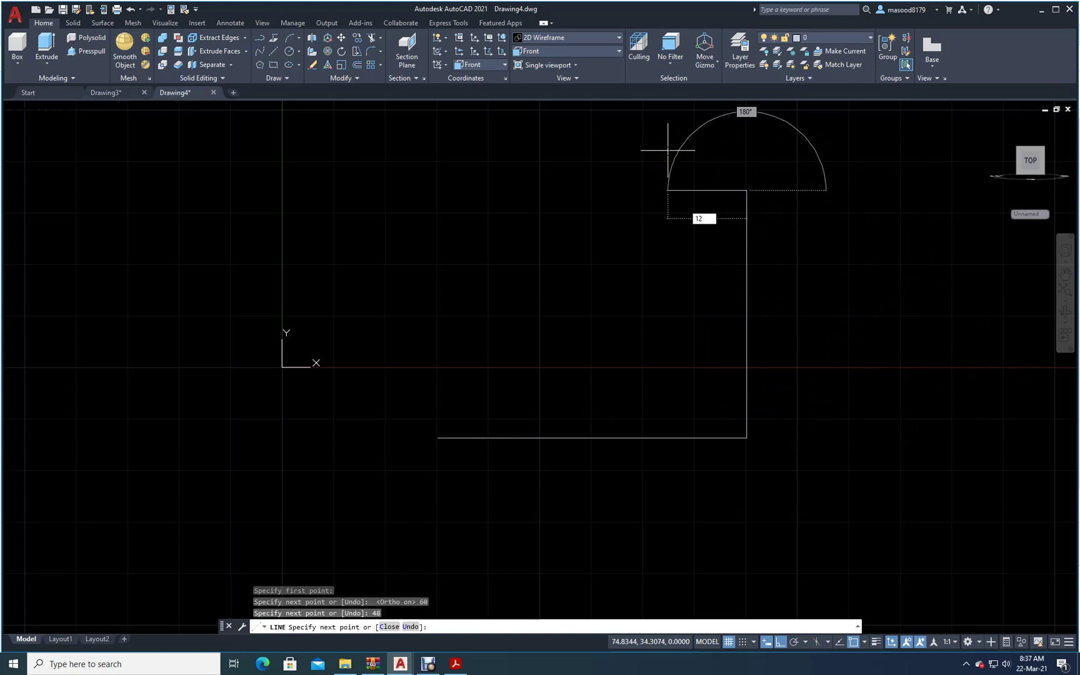
{"action": "type", "text": "2"}
{"action": "key", "text": "Return"}
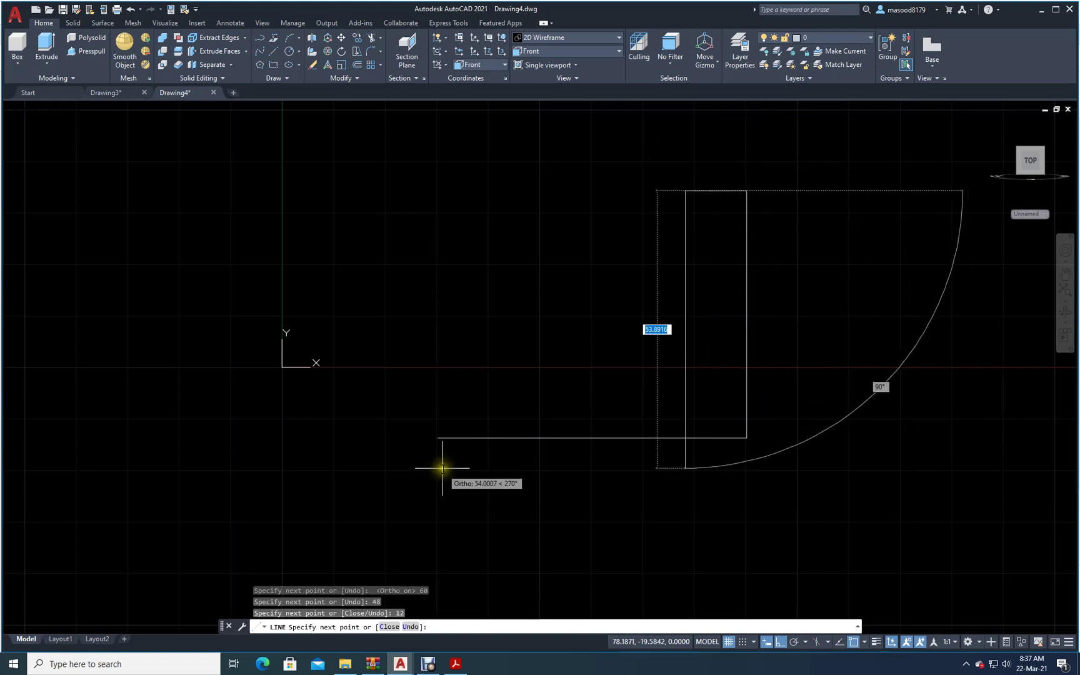
{"action": "type", "text": "c"}
{"action": "key", "text": "Return"}
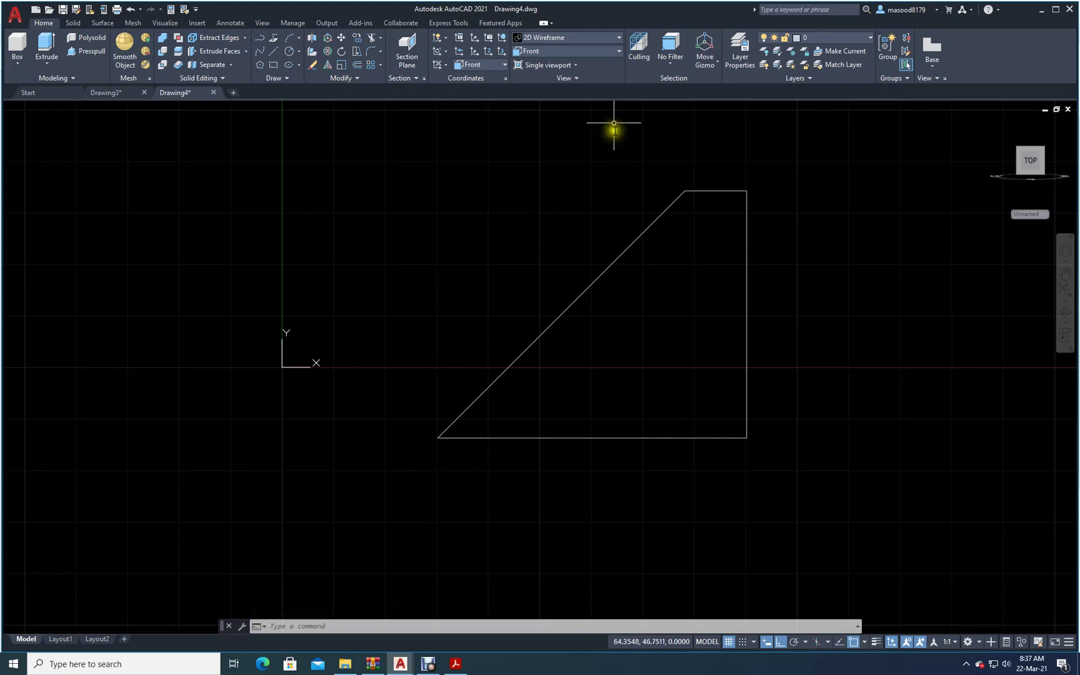
- Change the model view to SW Isometric and bring up the PDF reference drawing in Acrobat Reader
{"action": "left_click", "coordinate": [619, 51]}
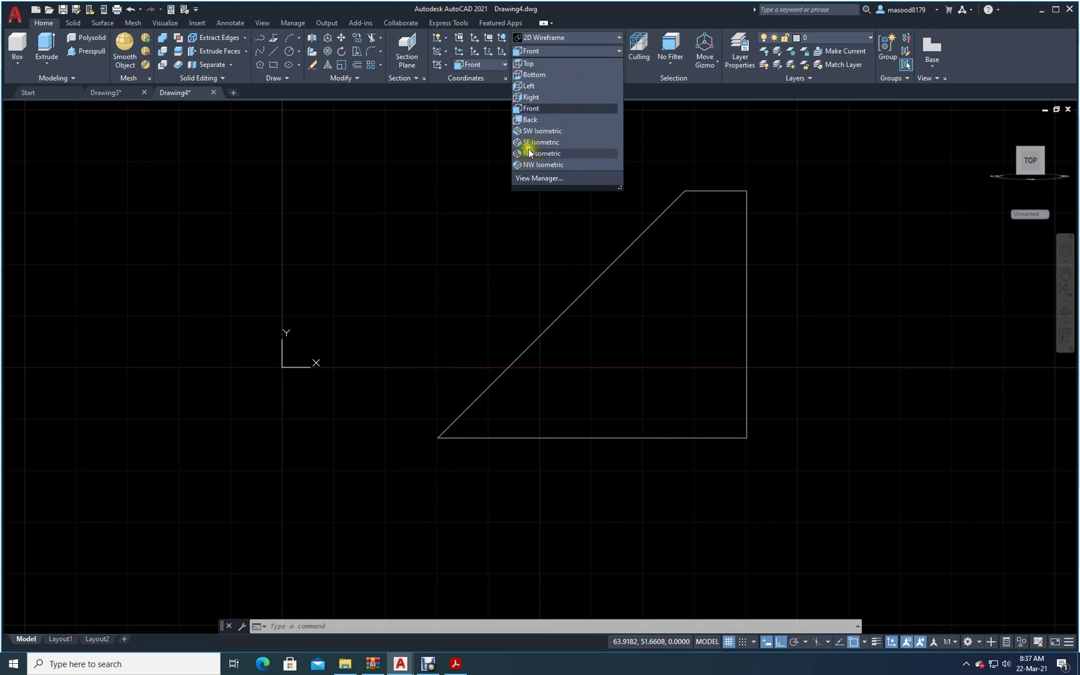
{"action": "left_click", "coordinate": [541, 131]}
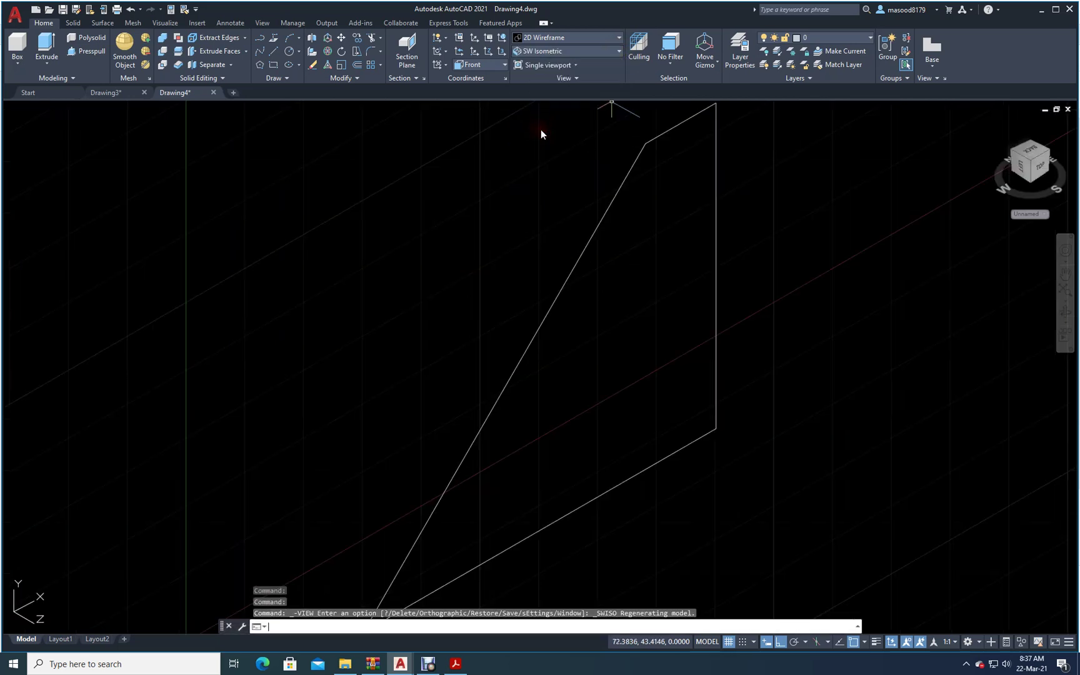
{"action": "scroll", "coordinate": [437, 361], "scroll_direction": "down", "scroll_amount": 2}
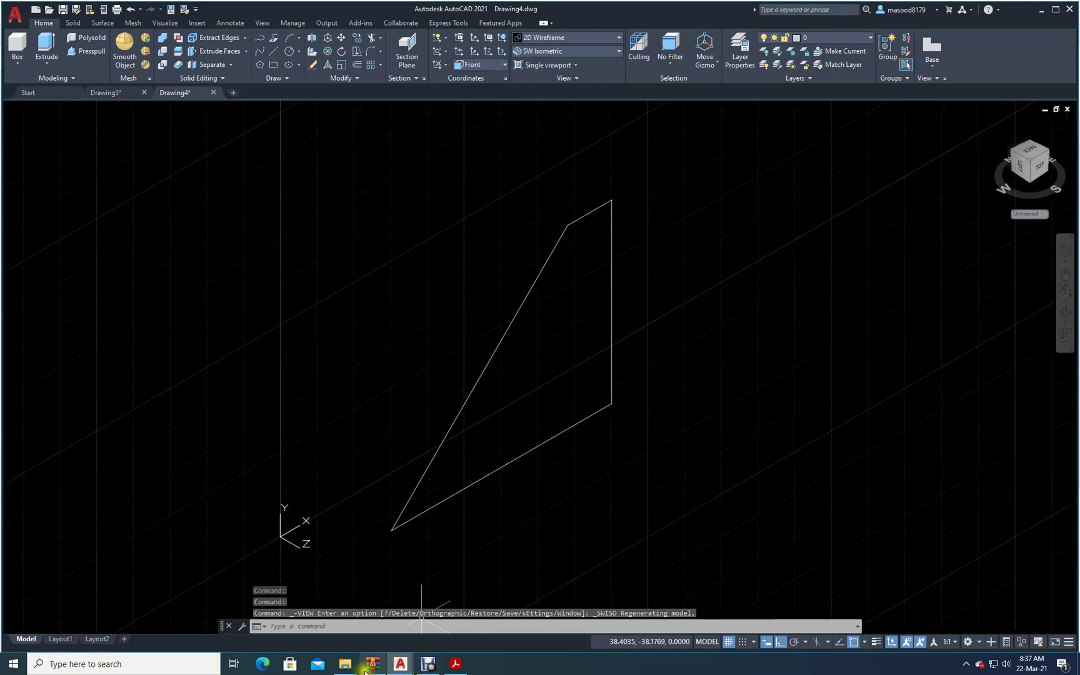
{"action": "left_click", "coordinate": [456, 664]}
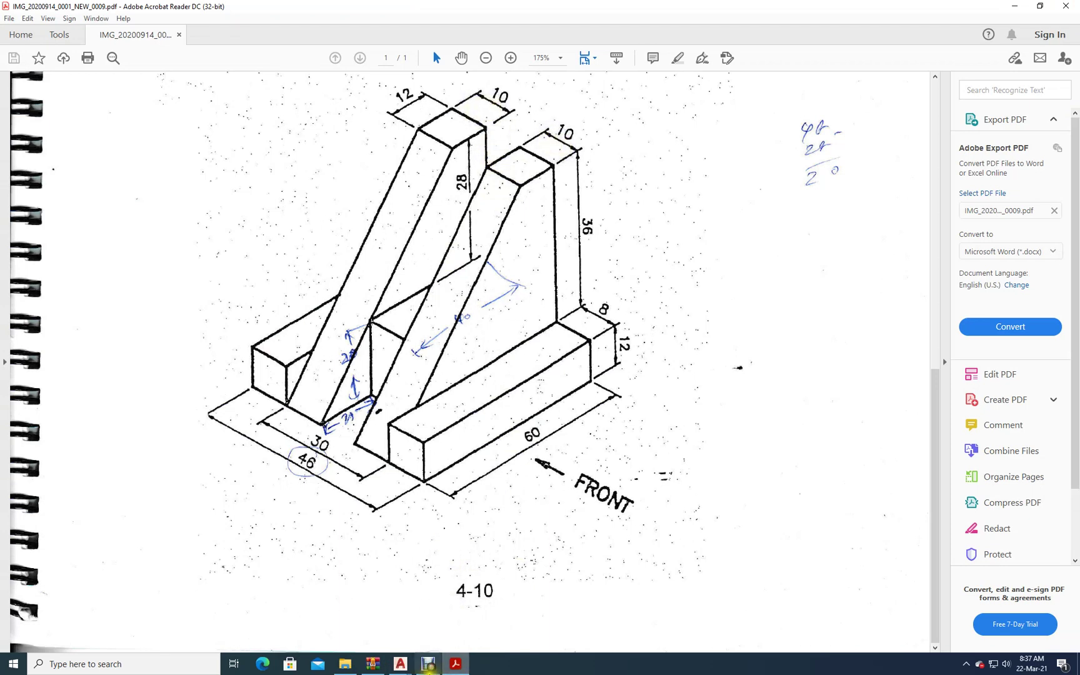
- Switch to Drawing4 in AutoCAD and extrude the closed profile 10 units toward negative Z with Presspull
{"action": "left_click", "coordinate": [403, 667]}
{"action": "left_click", "coordinate": [437, 624]}
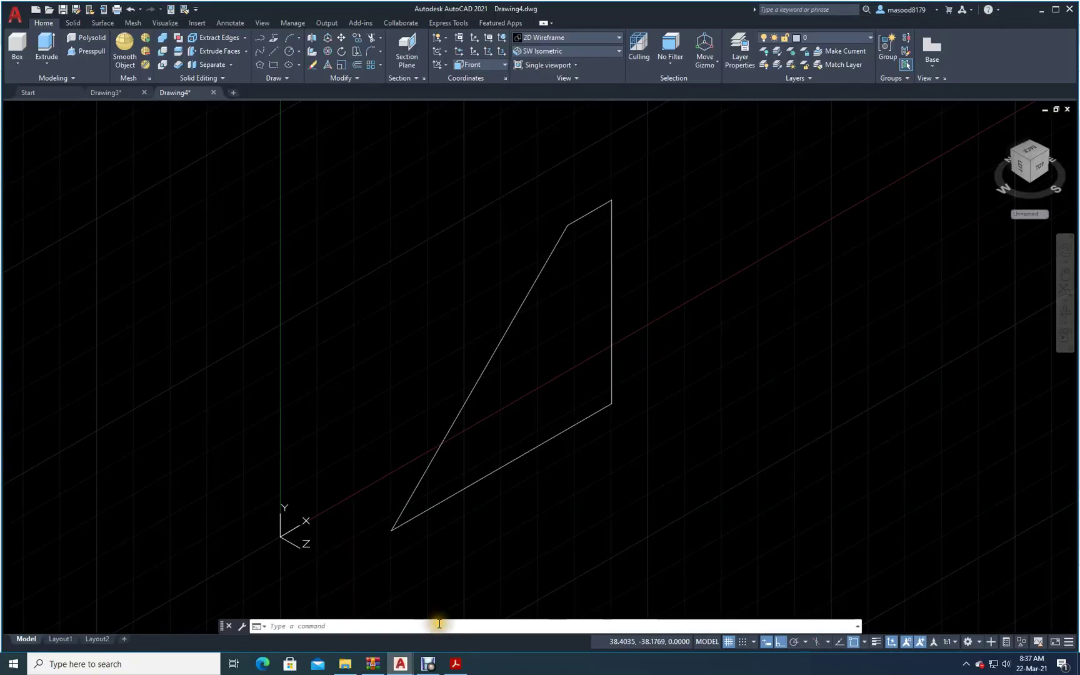
{"action": "left_click", "coordinate": [86, 54]}
{"action": "left_click", "coordinate": [553, 389]}
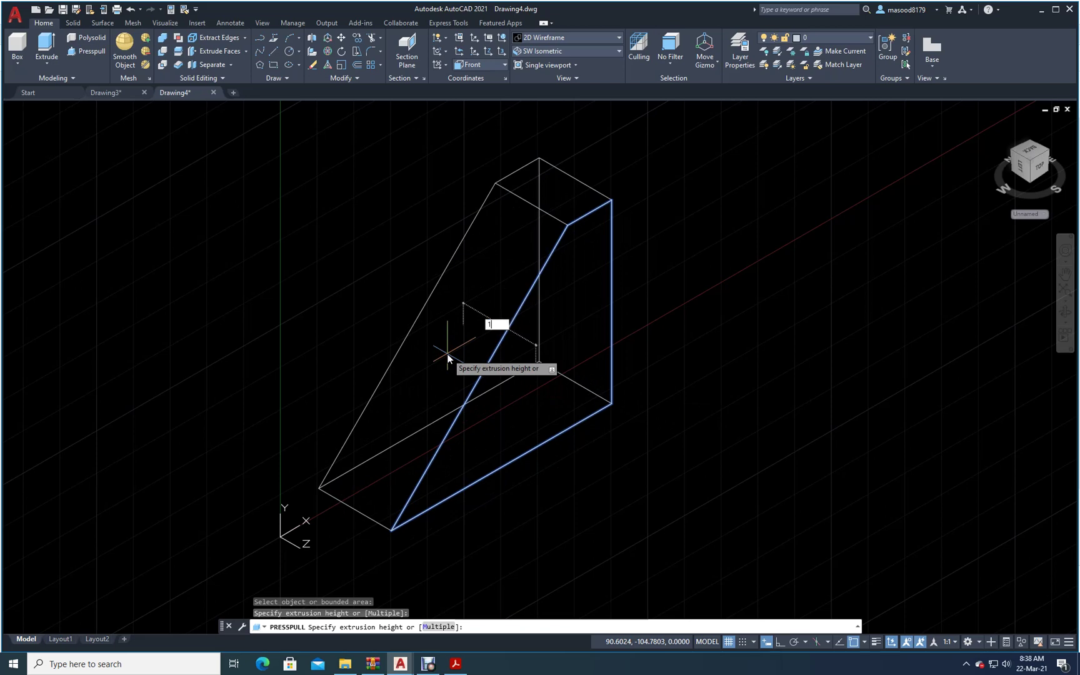
{"action": "key", "text": "Return"}
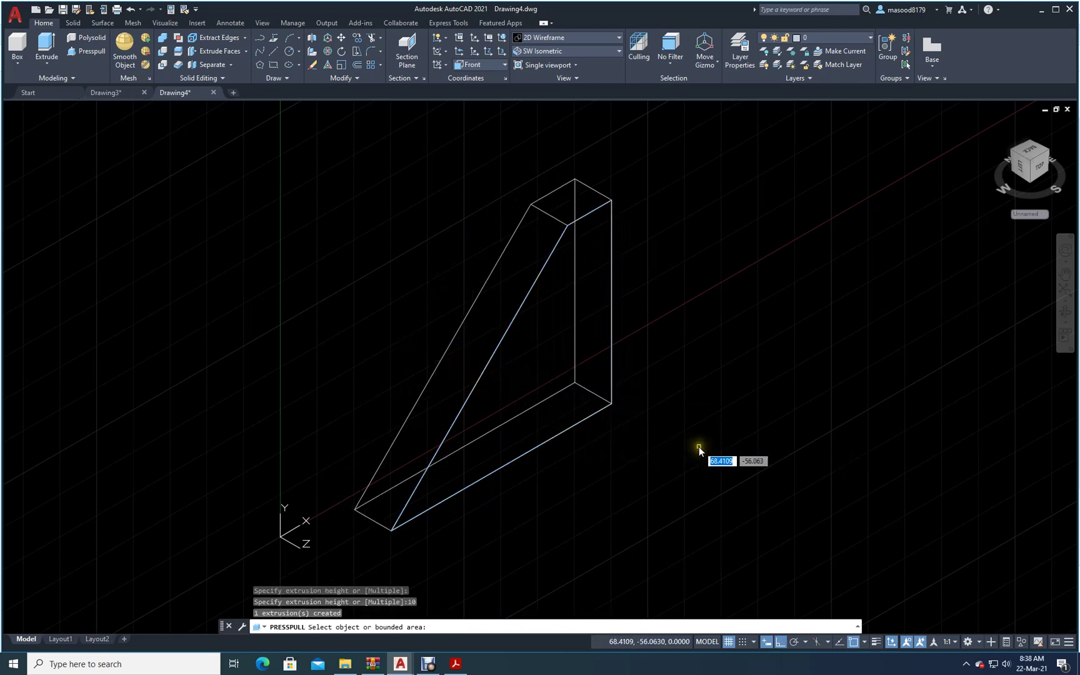
{"action": "key", "text": "Return"}
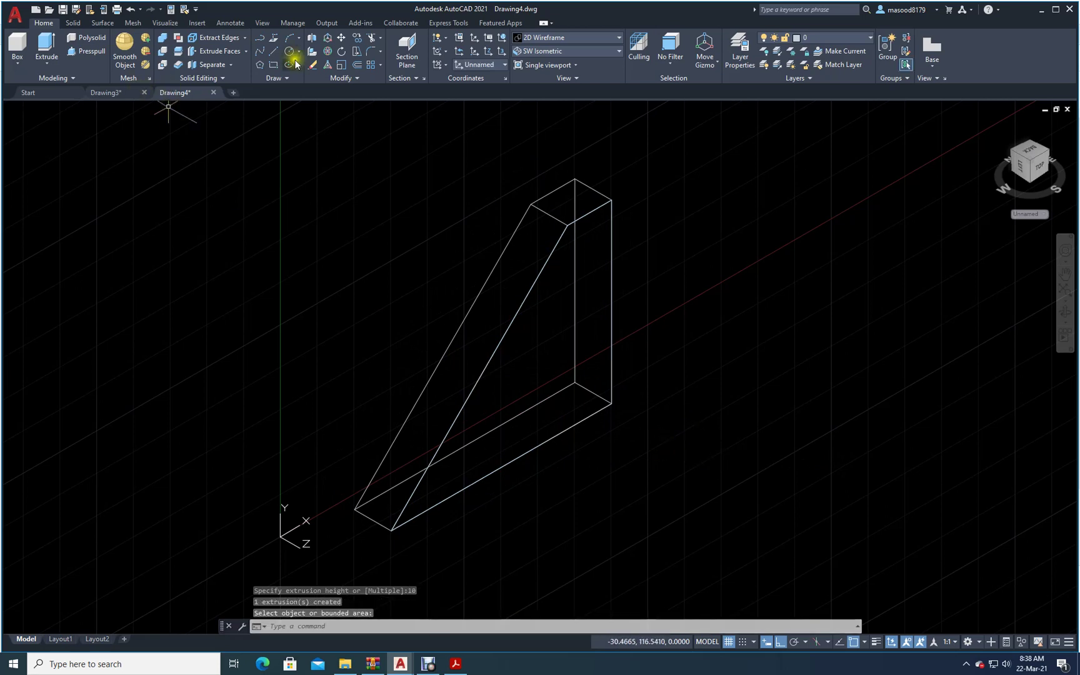
- Move the extruded leg along negative Z, well clear of the original profile lines
{"action": "left_click", "coordinate": [341, 38]}
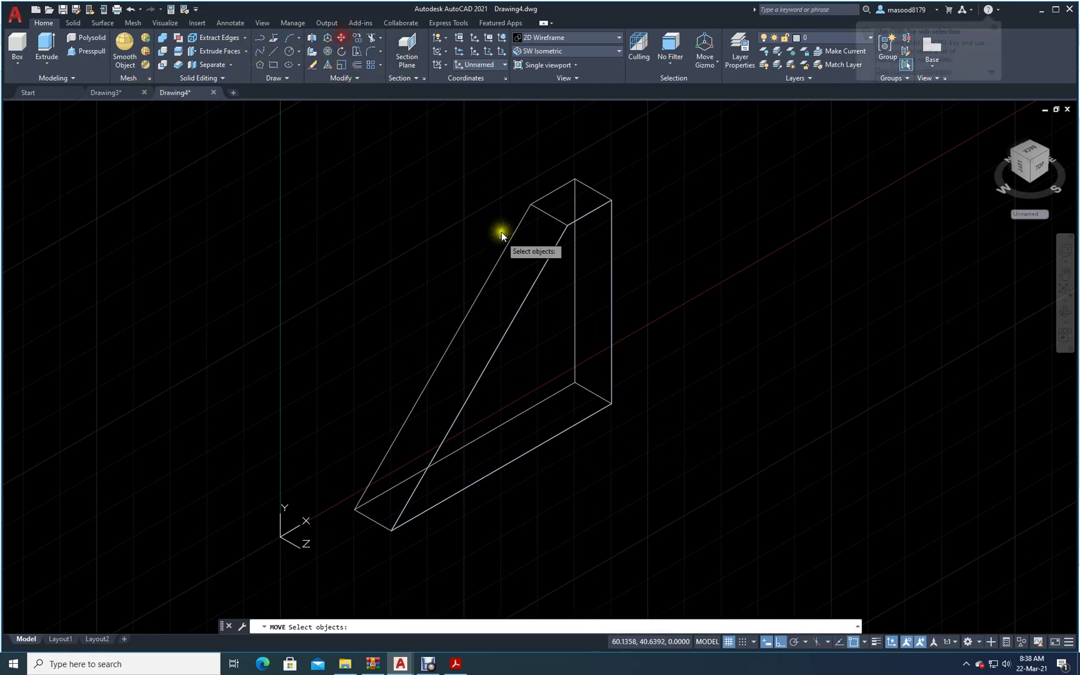
{"action": "left_click", "coordinate": [502, 263]}
{"action": "key", "text": "Return"}
{"action": "left_click", "coordinate": [458, 234]}
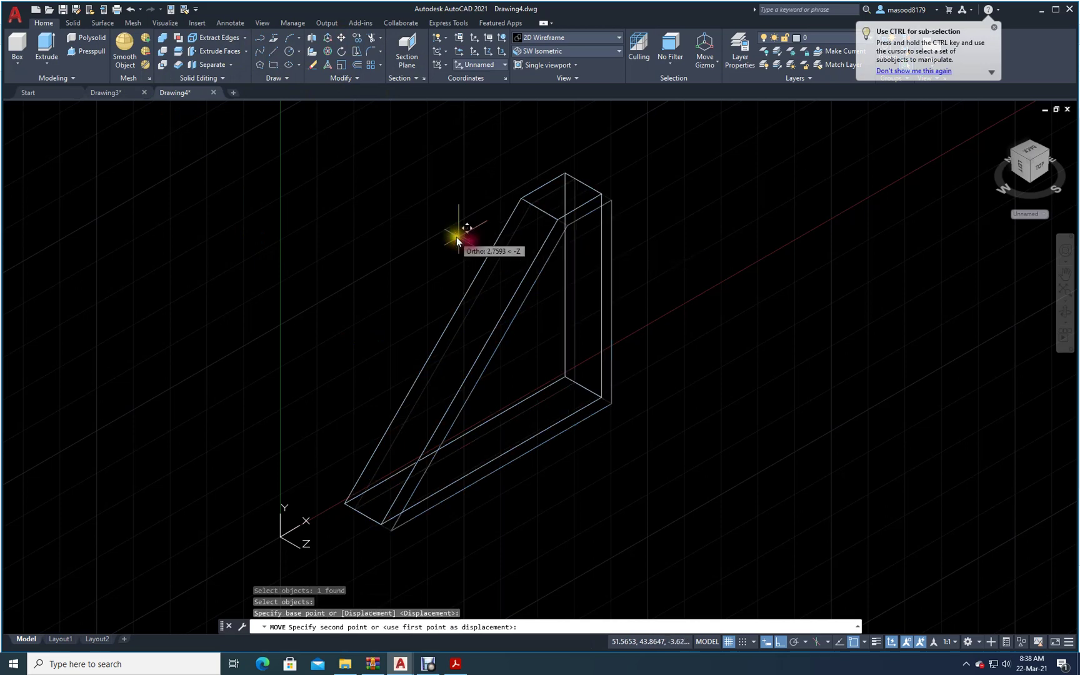
{"action": "left_click", "coordinate": [190, 198]}
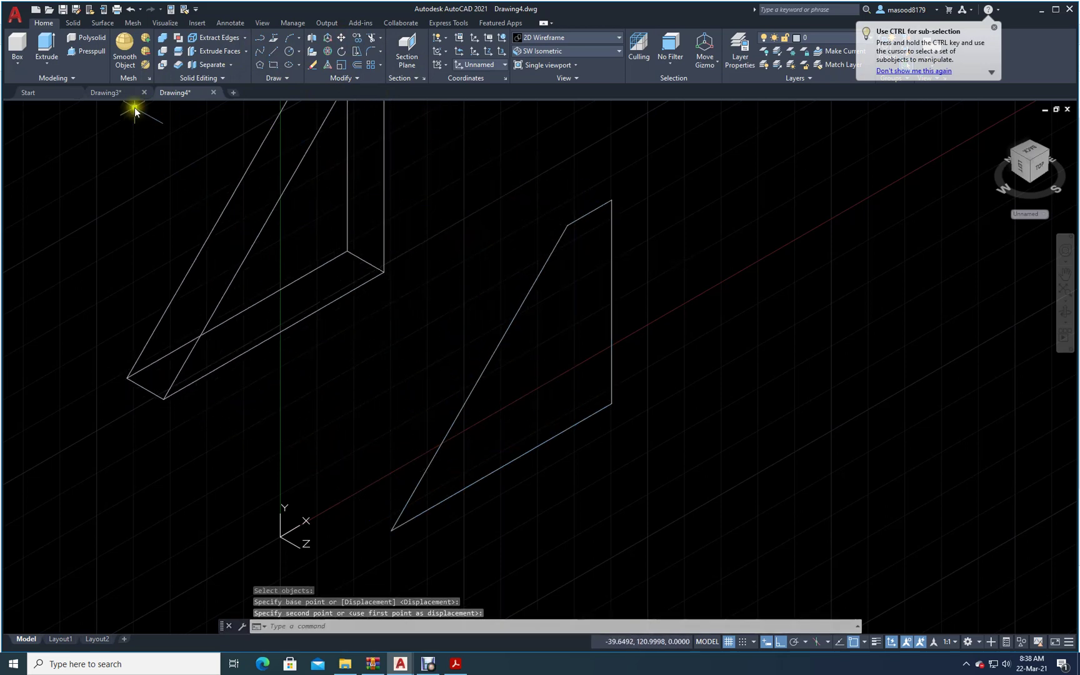
- Extrude the original profile another 10 units toward negative Z with Presspull to make the second leg
{"action": "left_click", "coordinate": [87, 51]}
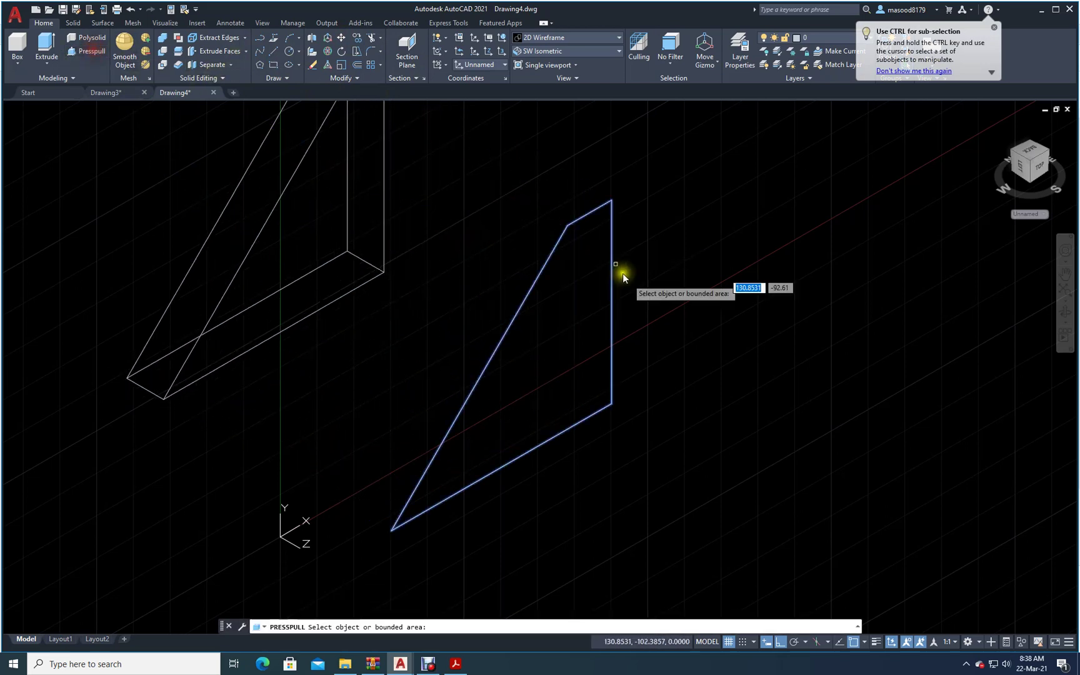
{"action": "left_click", "coordinate": [566, 352]}
{"action": "type", "text": "10"}
{"action": "key", "text": "Return"}
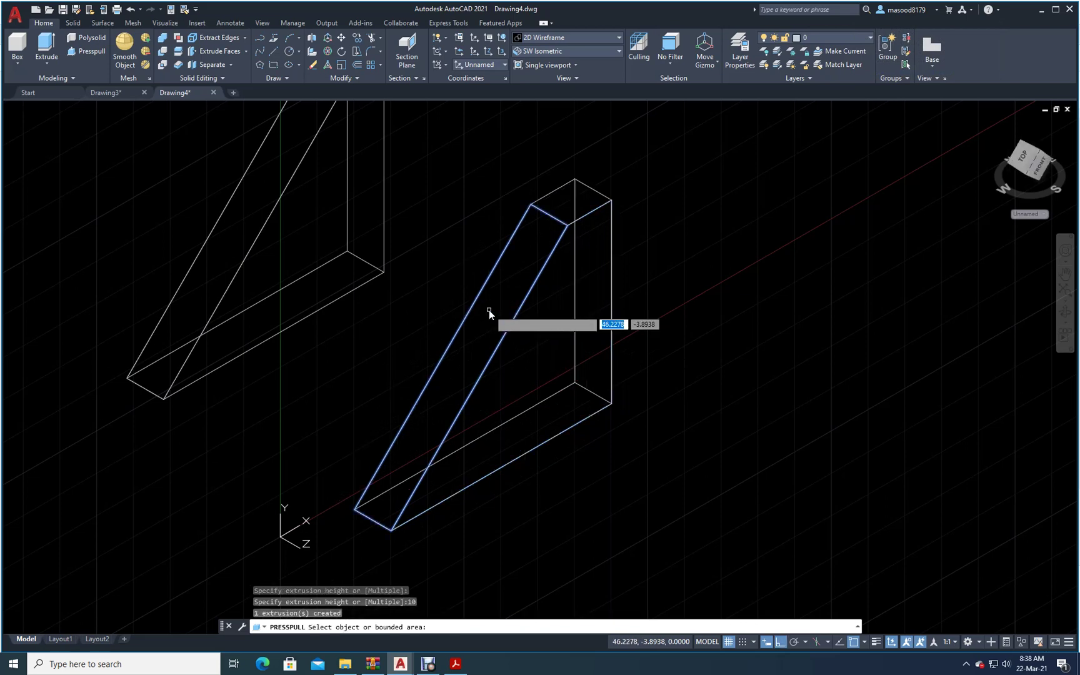
{"action": "key", "text": "Return"}
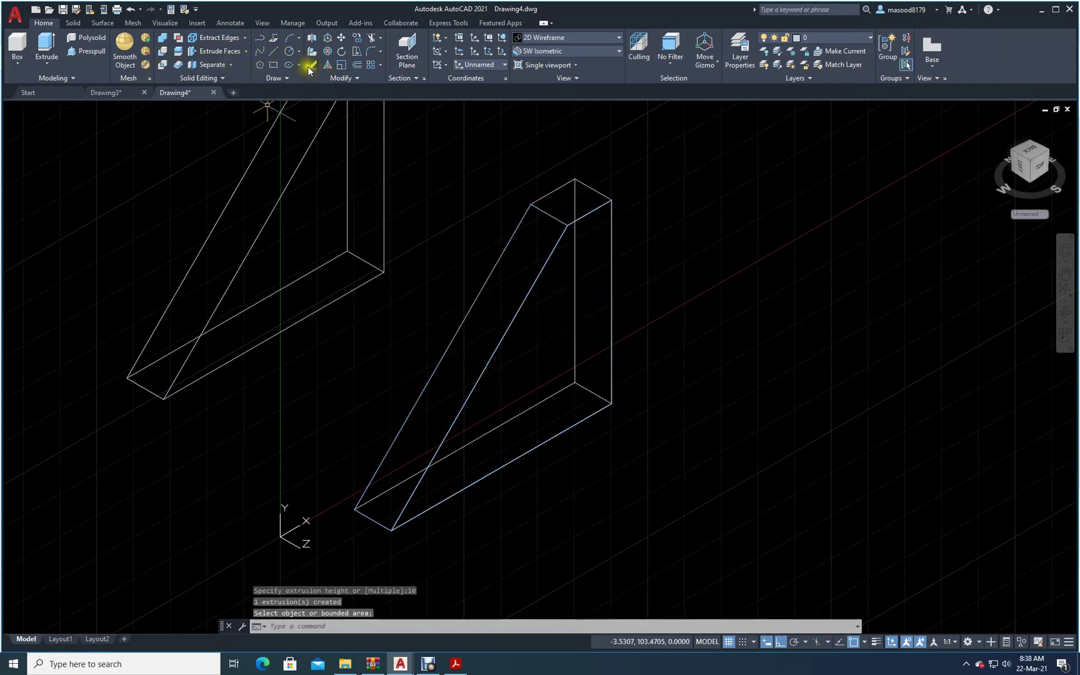
- Move the second leg along positive Z, away from the profile on the side opposite the first leg
{"action": "left_click", "coordinate": [340, 43]}
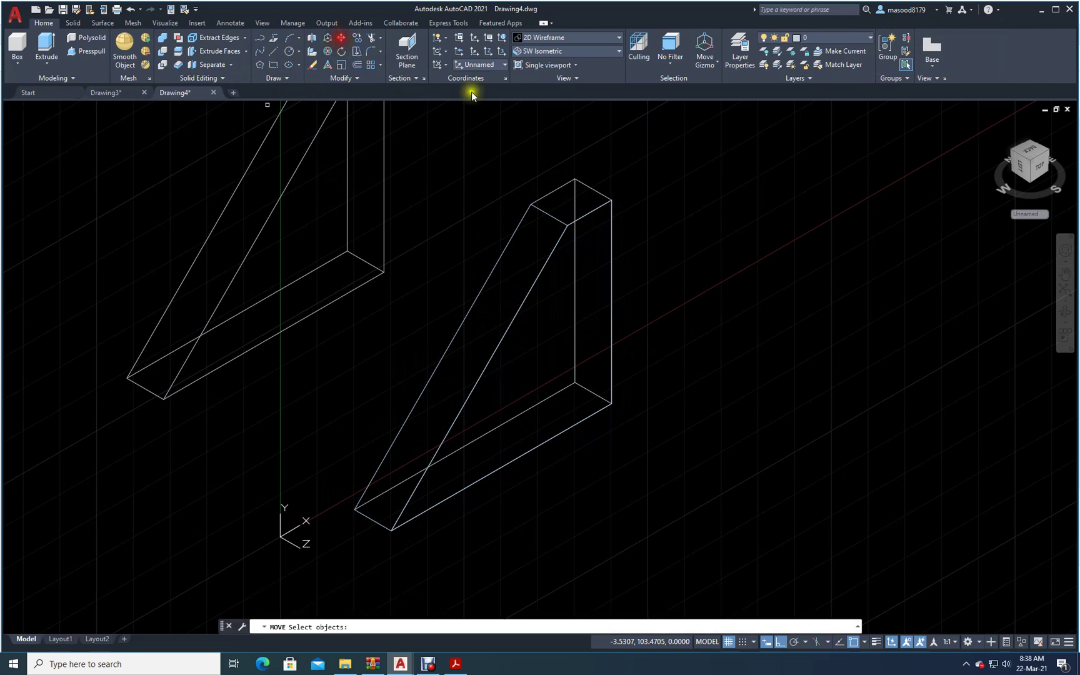
{"action": "left_click", "coordinate": [501, 261]}
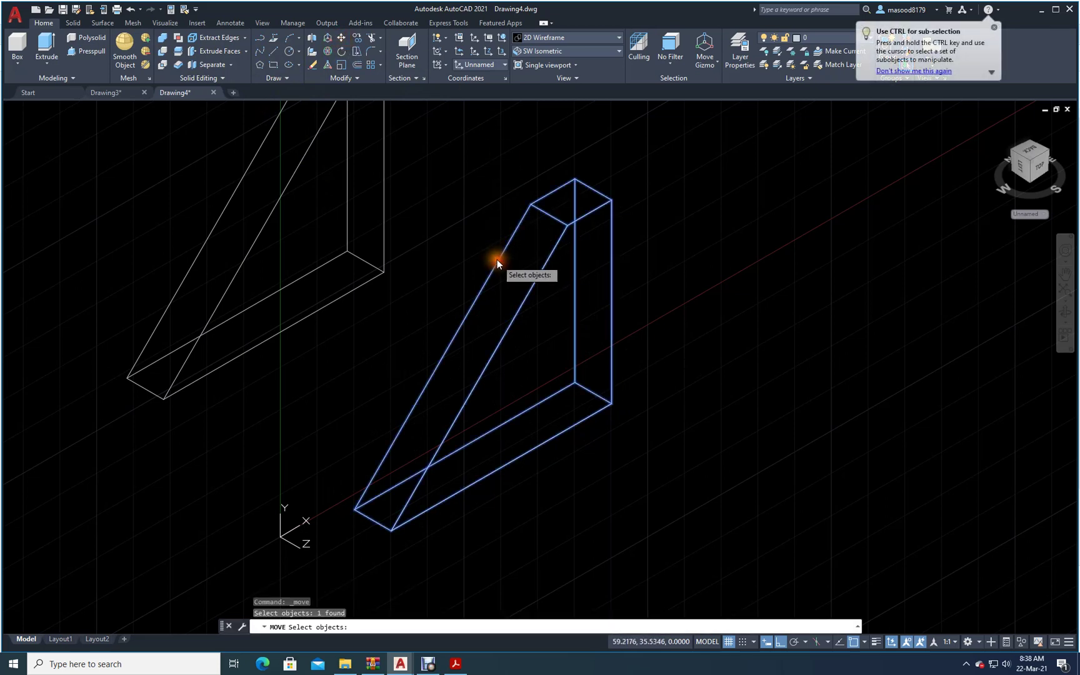
{"action": "key", "text": "Return"}
{"action": "left_click", "coordinate": [496, 257]}
{"action": "left_click", "coordinate": [695, 386]}
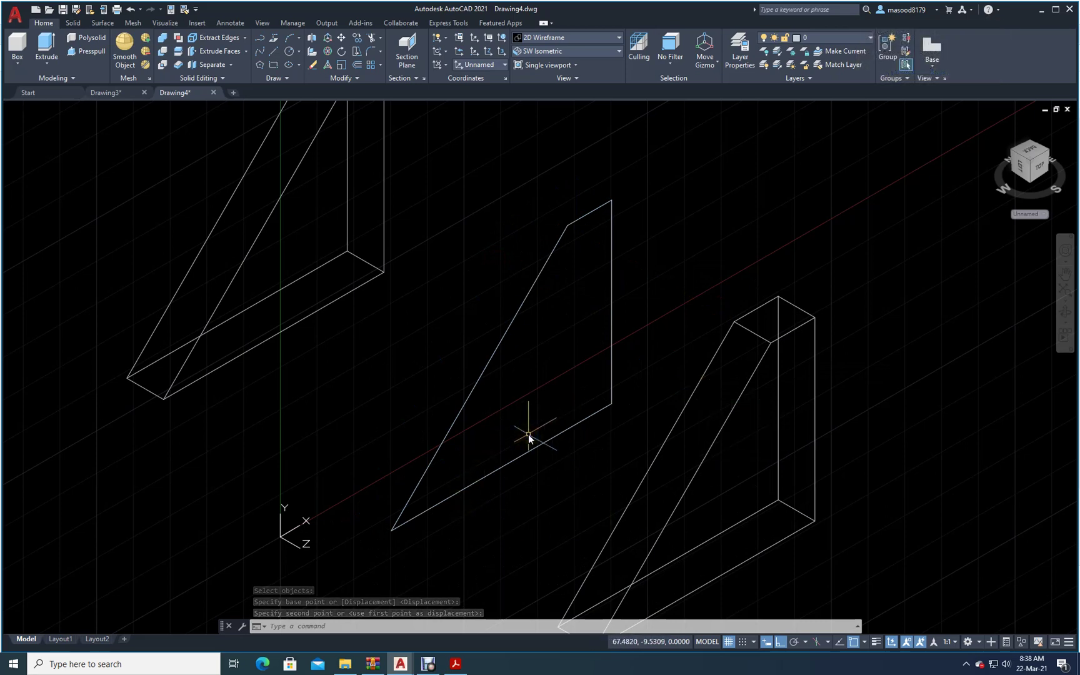
- Consult the PDF reference and offset the profile's top edge 28 units downward in AutoCAD, using the Through option
{"action": "left_click", "coordinate": [455, 664]}
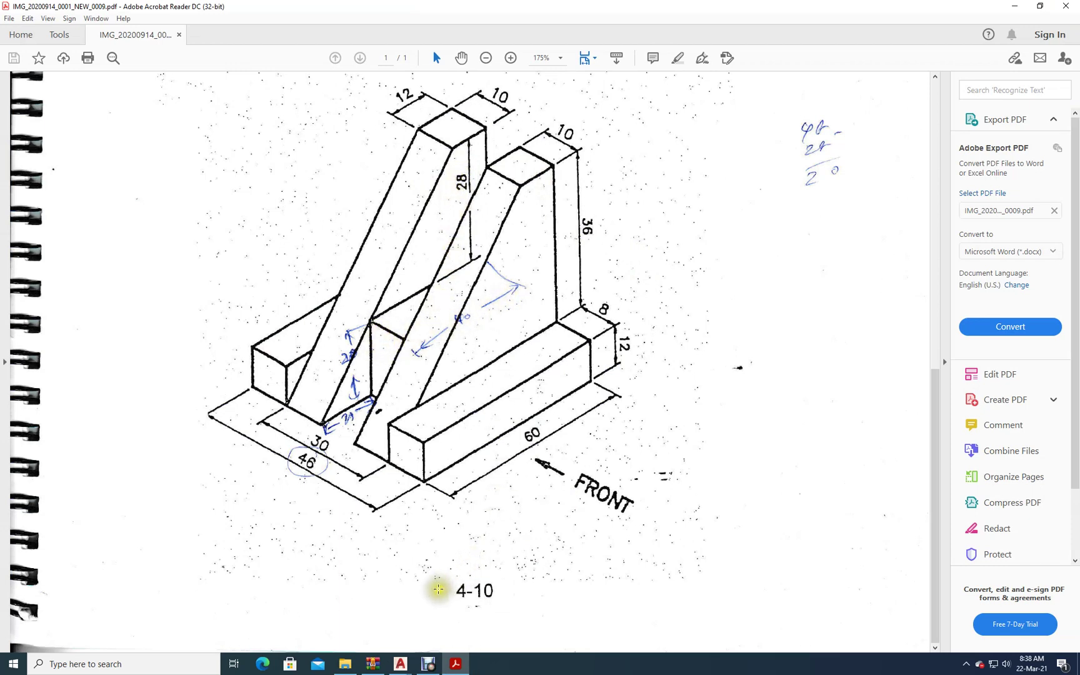
{"action": "mouse_move", "coordinate": [458, 667]}
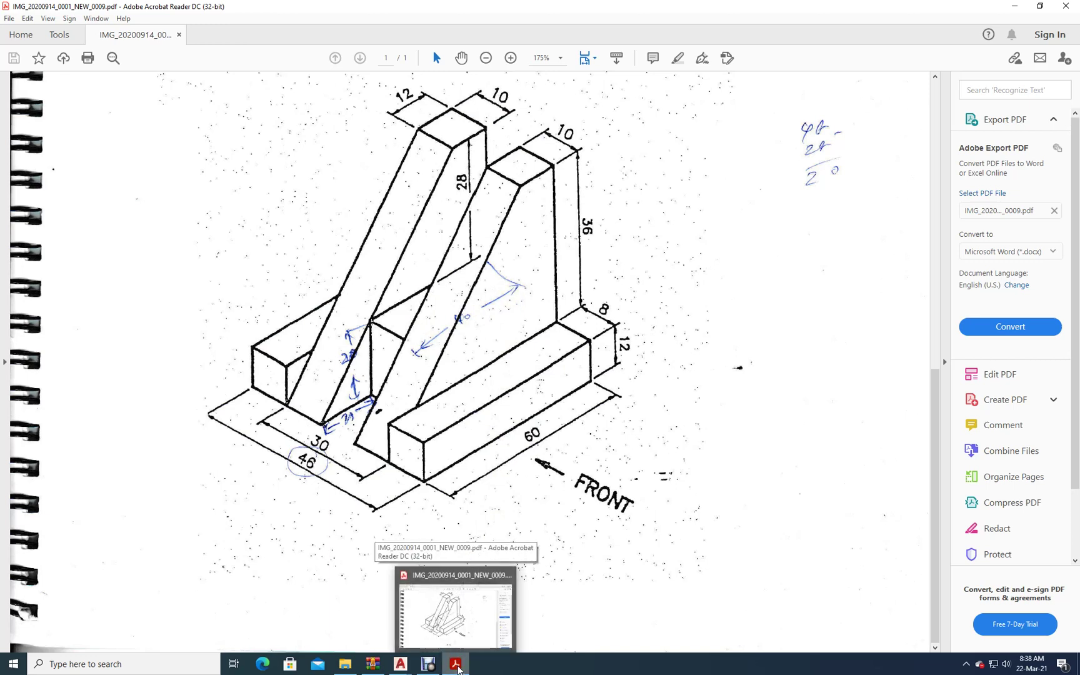
{"action": "left_click", "coordinate": [400, 664]}
{"action": "left_click", "coordinate": [438, 641]}
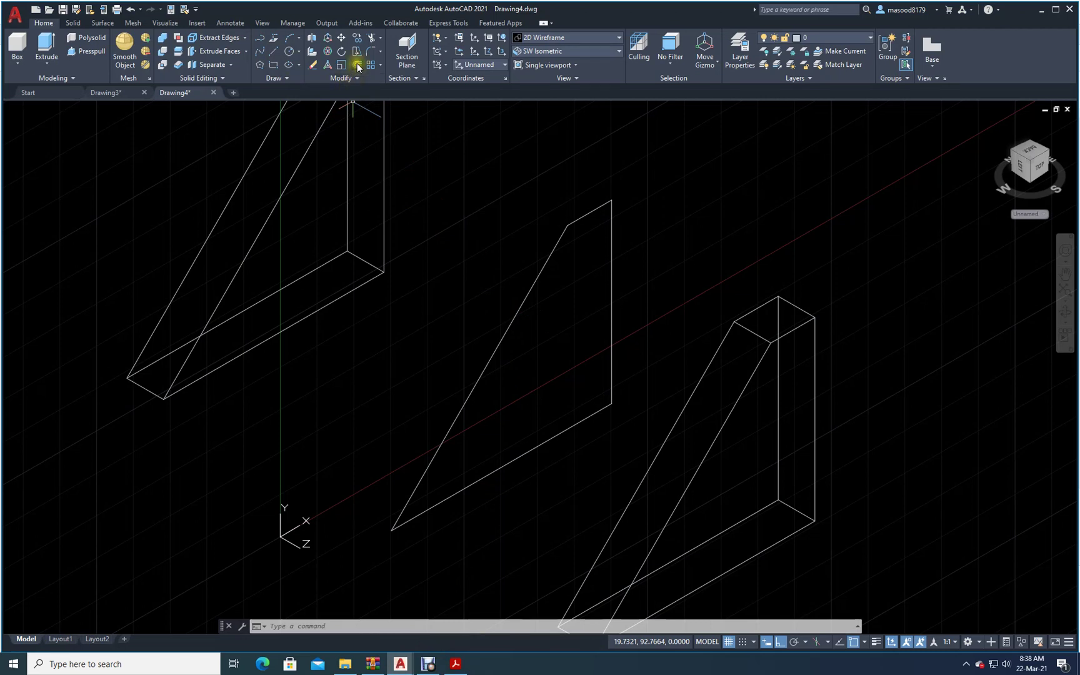
{"action": "left_click", "coordinate": [357, 64]}
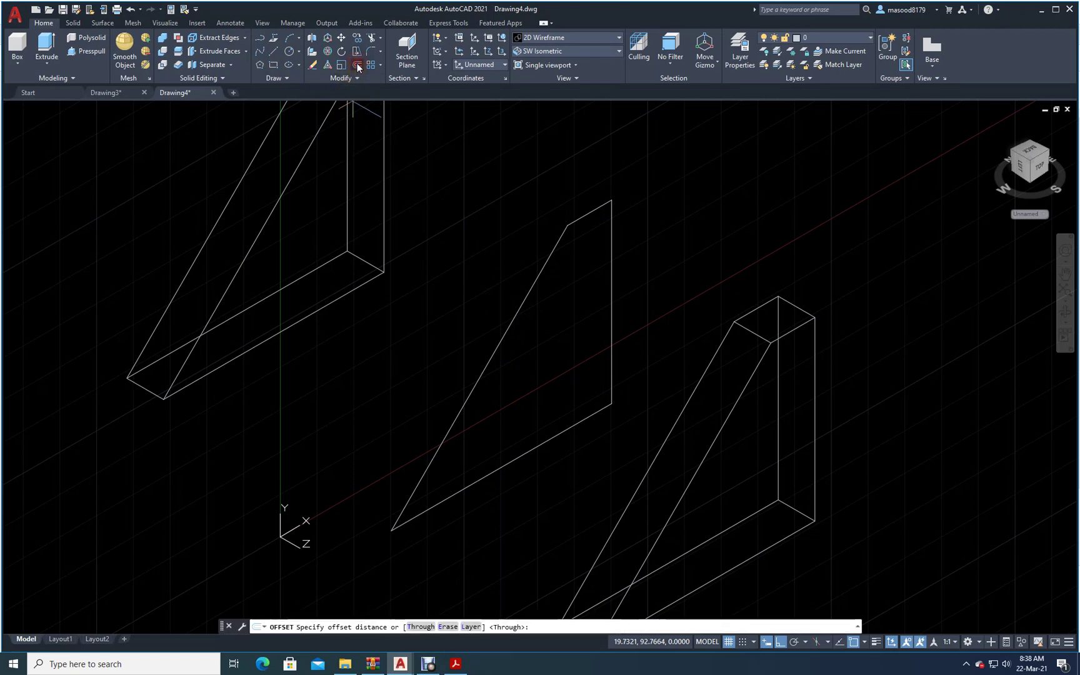
{"action": "left_click", "coordinate": [418, 627]}
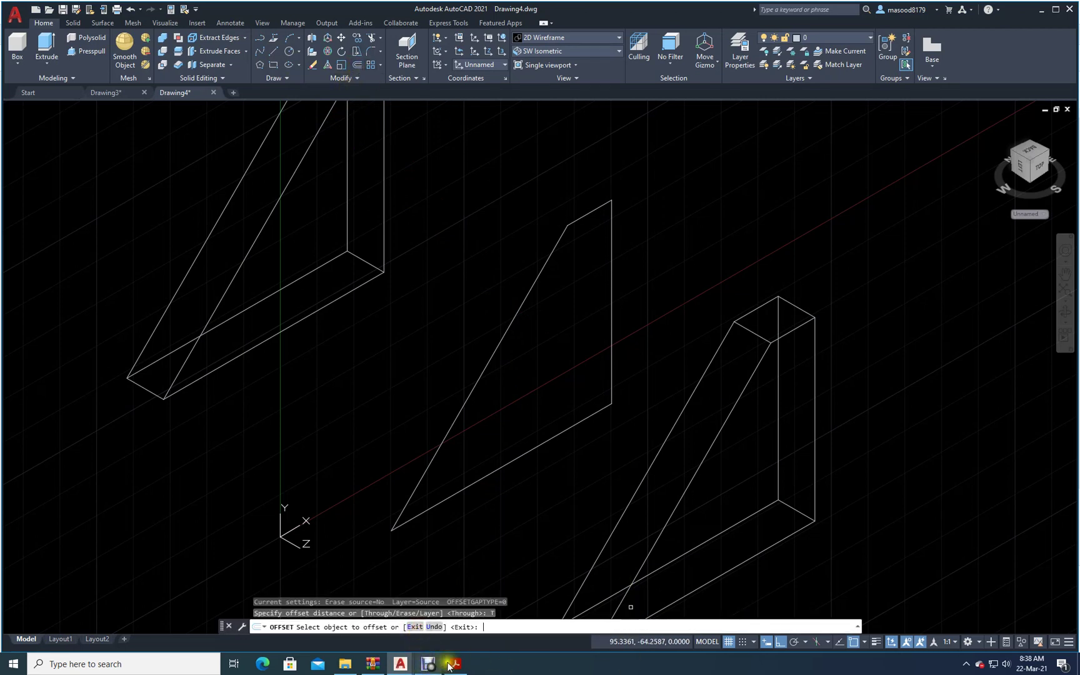
{"action": "left_click", "coordinate": [590, 215]}
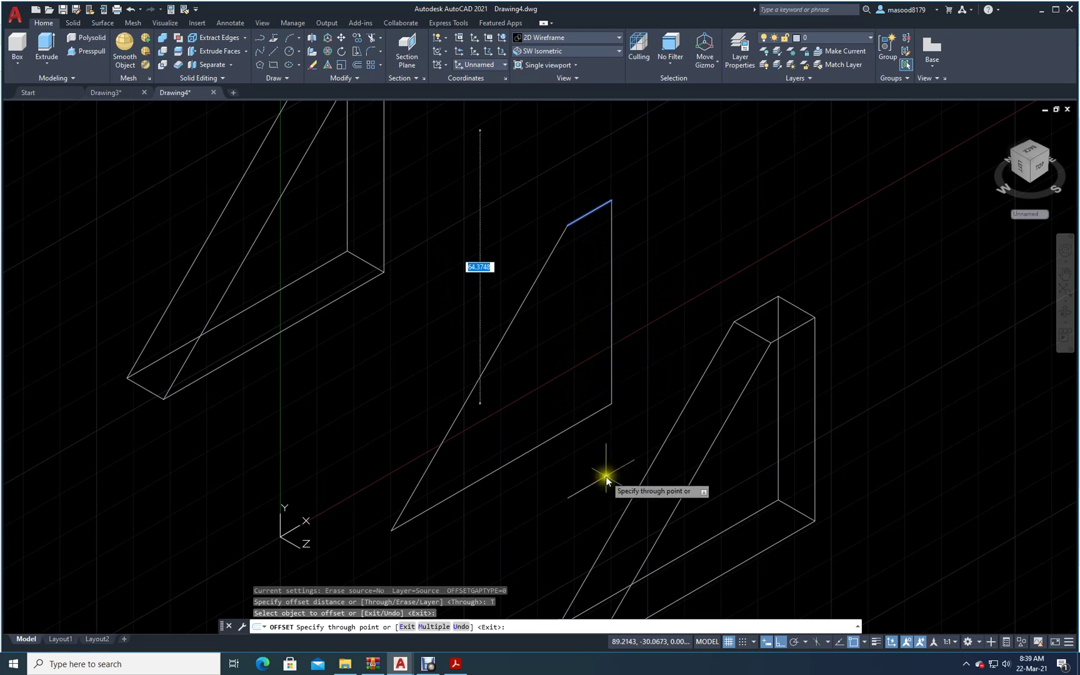
{"action": "left_click", "coordinate": [454, 663]}
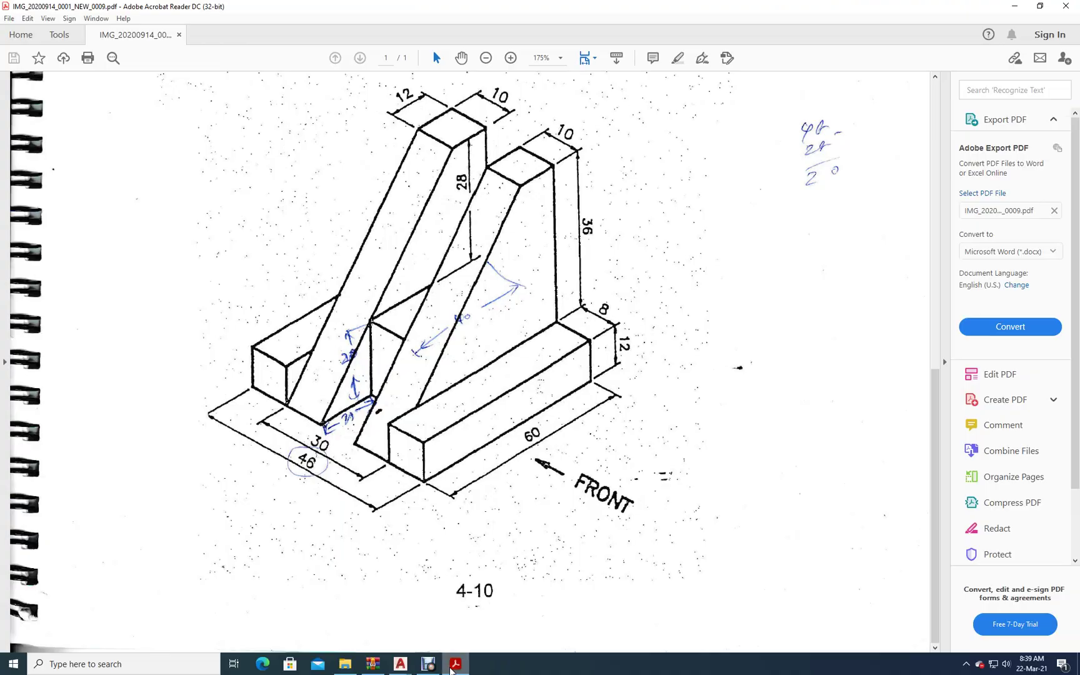
{"action": "left_click", "coordinate": [451, 668]}
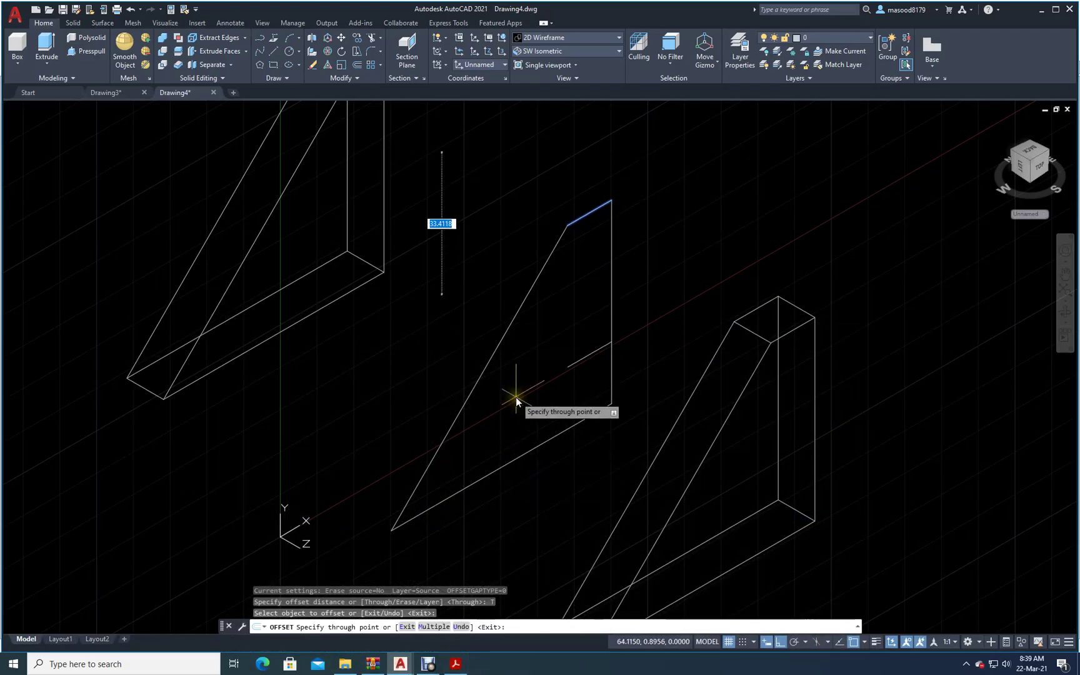
{"action": "type", "text": "28"}
{"action": "key", "text": "Return"}
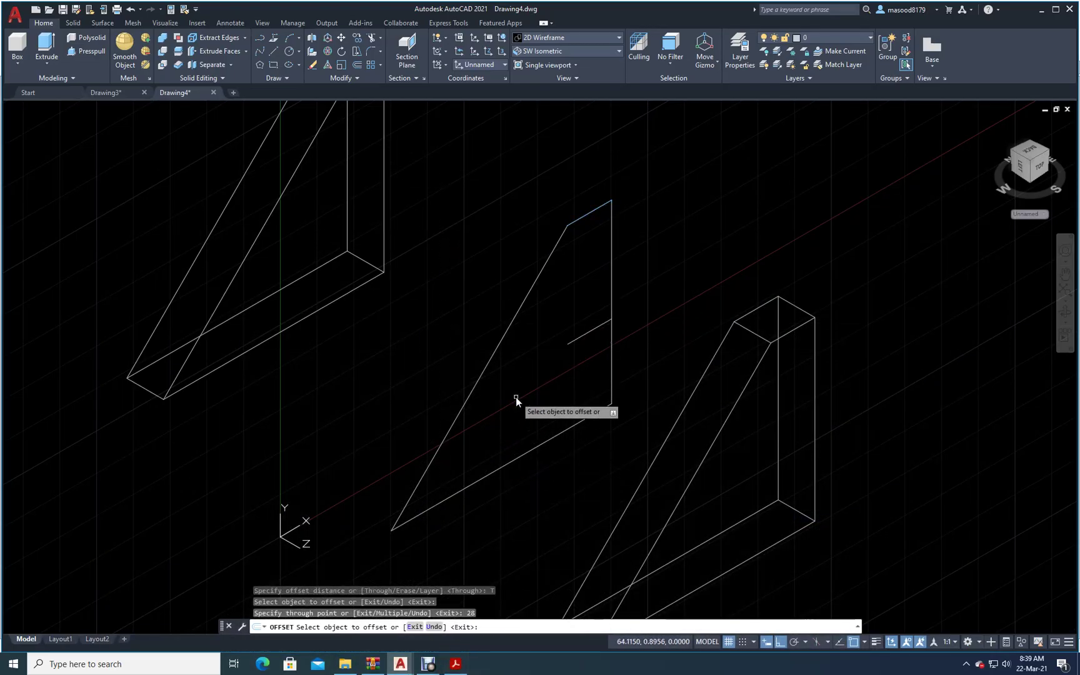
{"action": "key", "text": "Escape"}
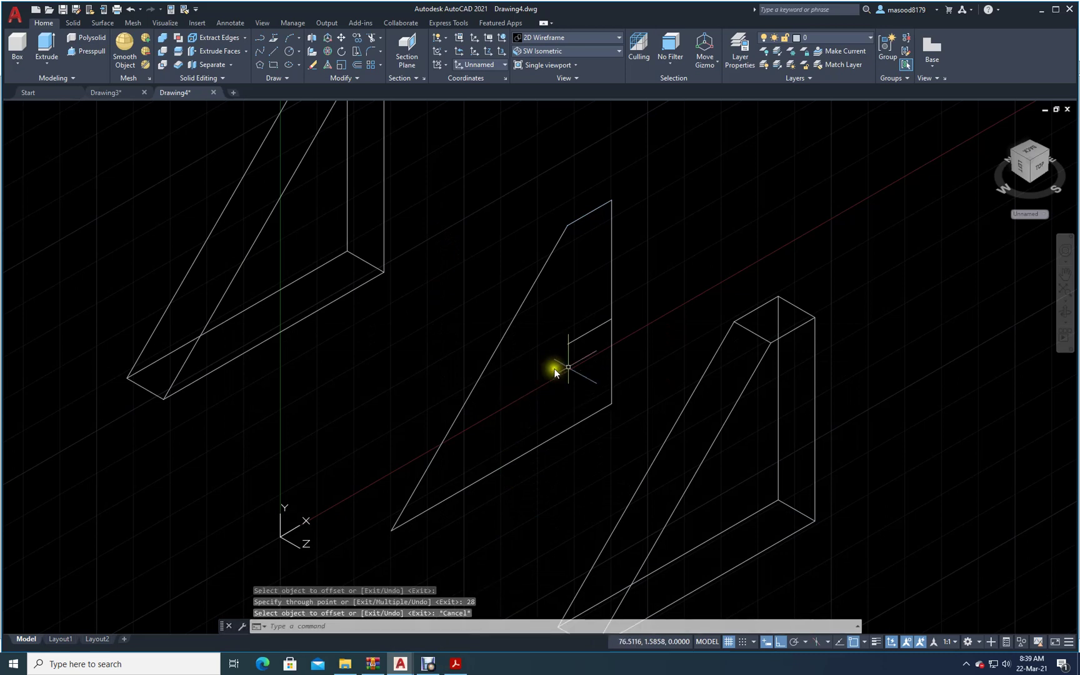
- Extend the offset line to the profile's slanted edge
{"action": "left_click", "coordinate": [380, 39]}
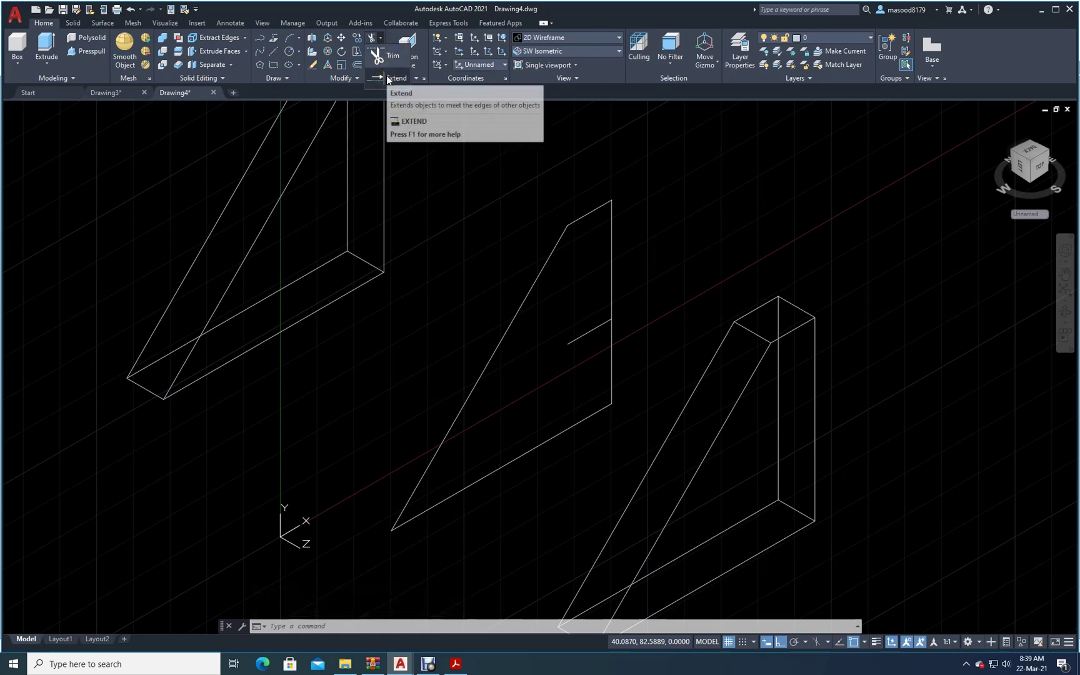
{"action": "left_click", "coordinate": [387, 78]}
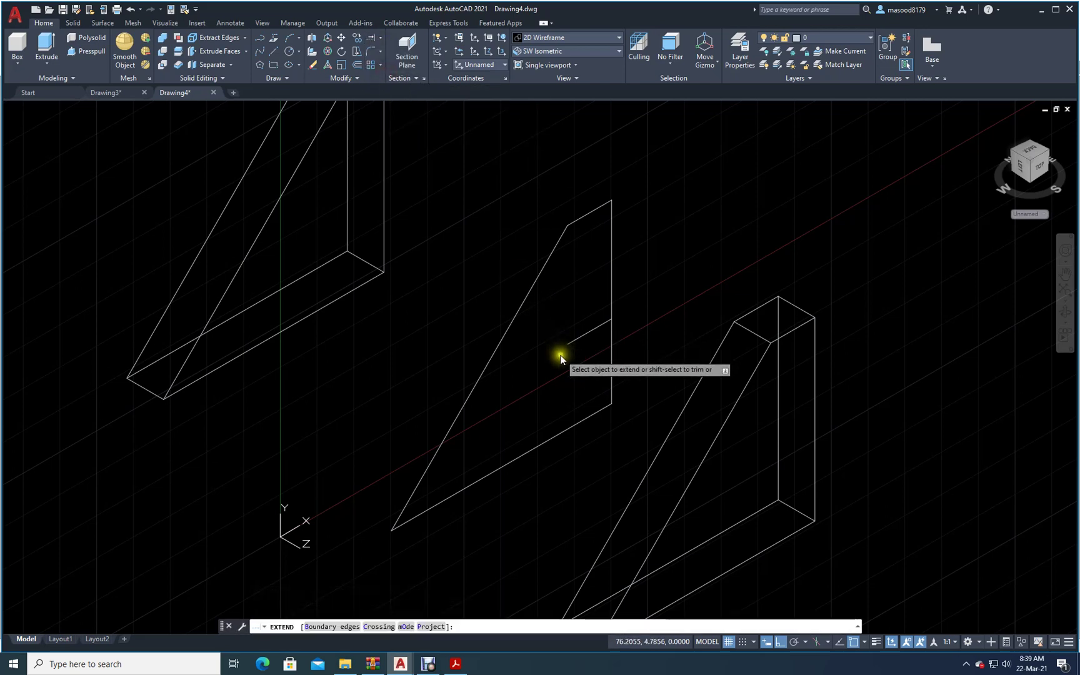
{"action": "left_click", "coordinate": [578, 340]}
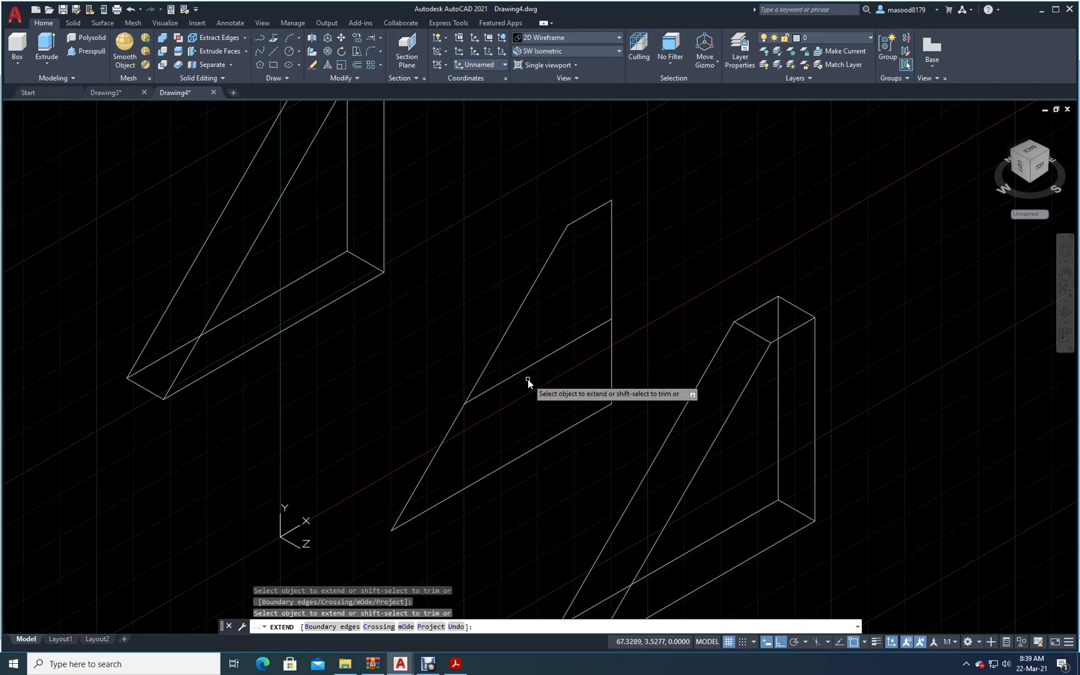
{"action": "key", "text": "Escape"}
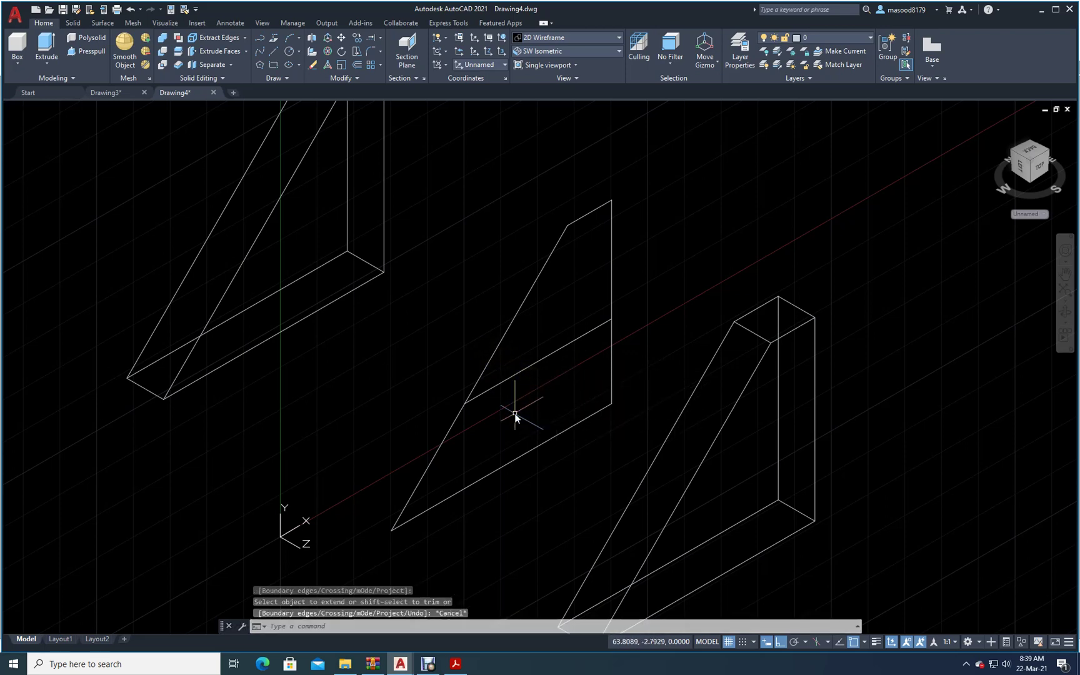
- Draw a vertical line from the offset line's intersection with the slanted edge down past the base line
{"action": "left_click", "coordinate": [273, 50]}
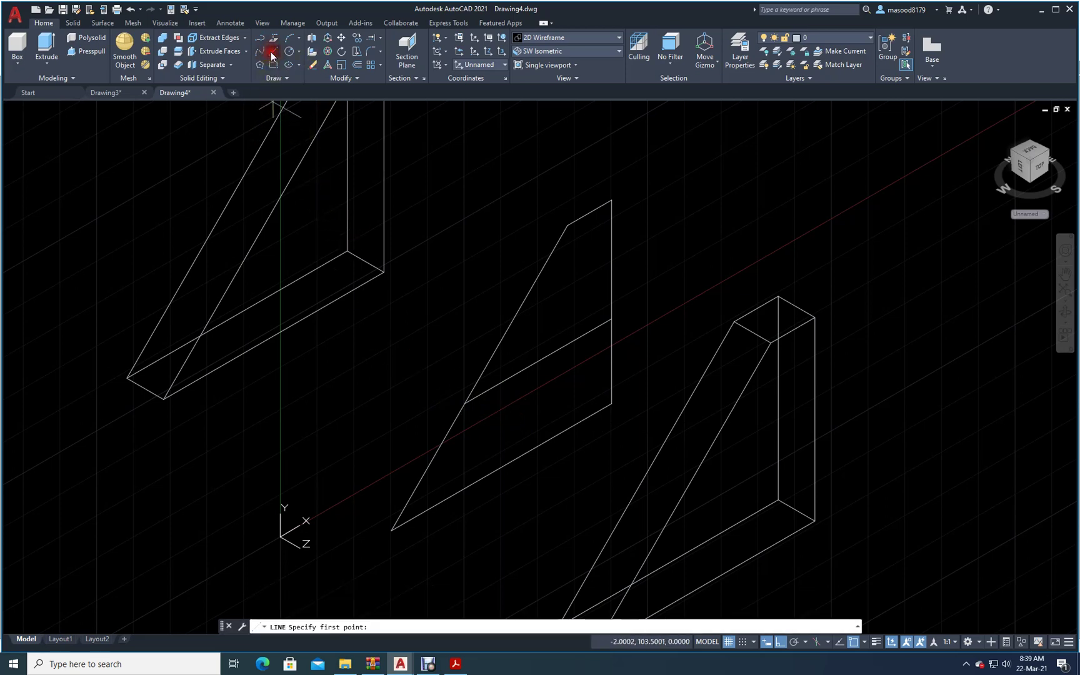
{"action": "left_click", "coordinate": [463, 404]}
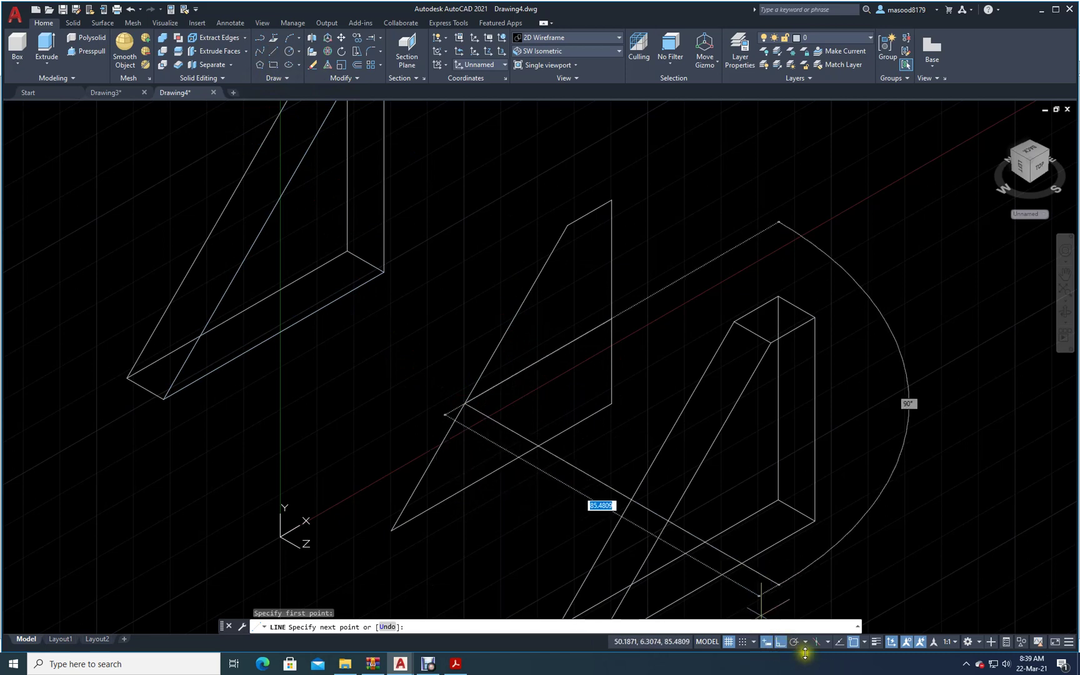
{"action": "left_click", "coordinate": [864, 642]}
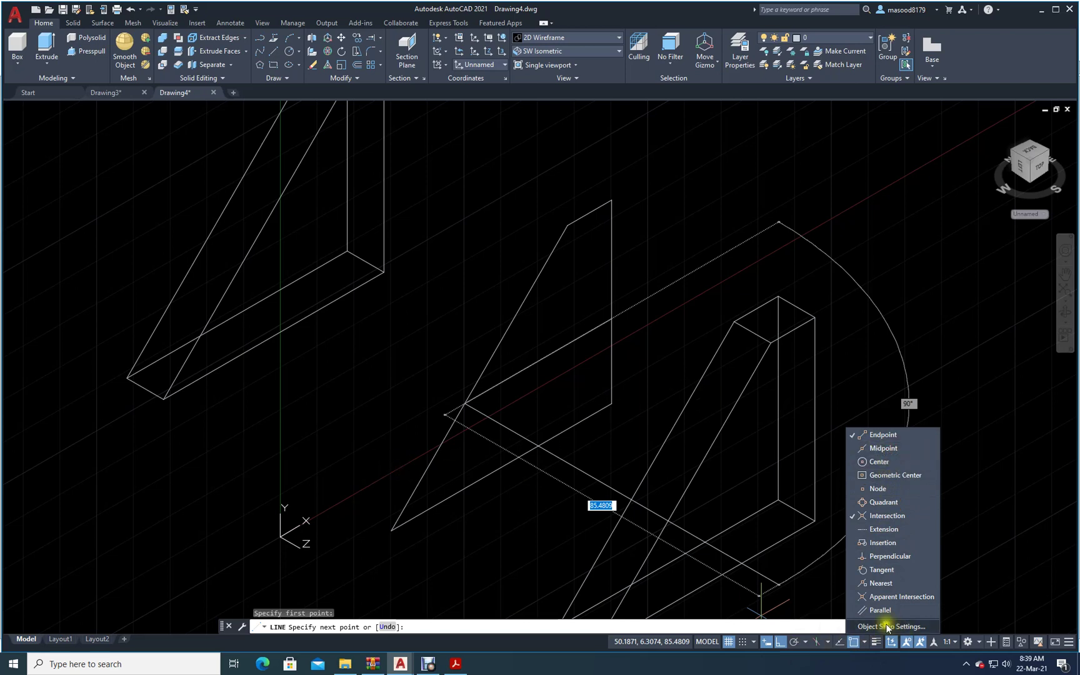
{"action": "left_click", "coordinate": [976, 502]}
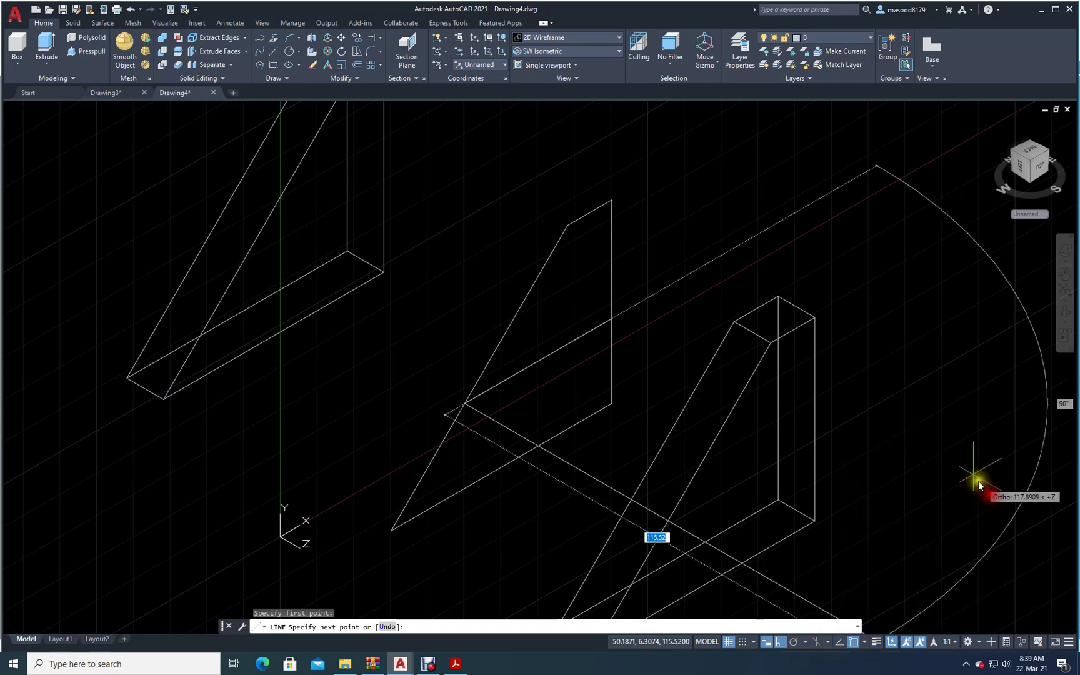
{"action": "left_click", "coordinate": [465, 527]}
{"action": "key", "text": "Return"}
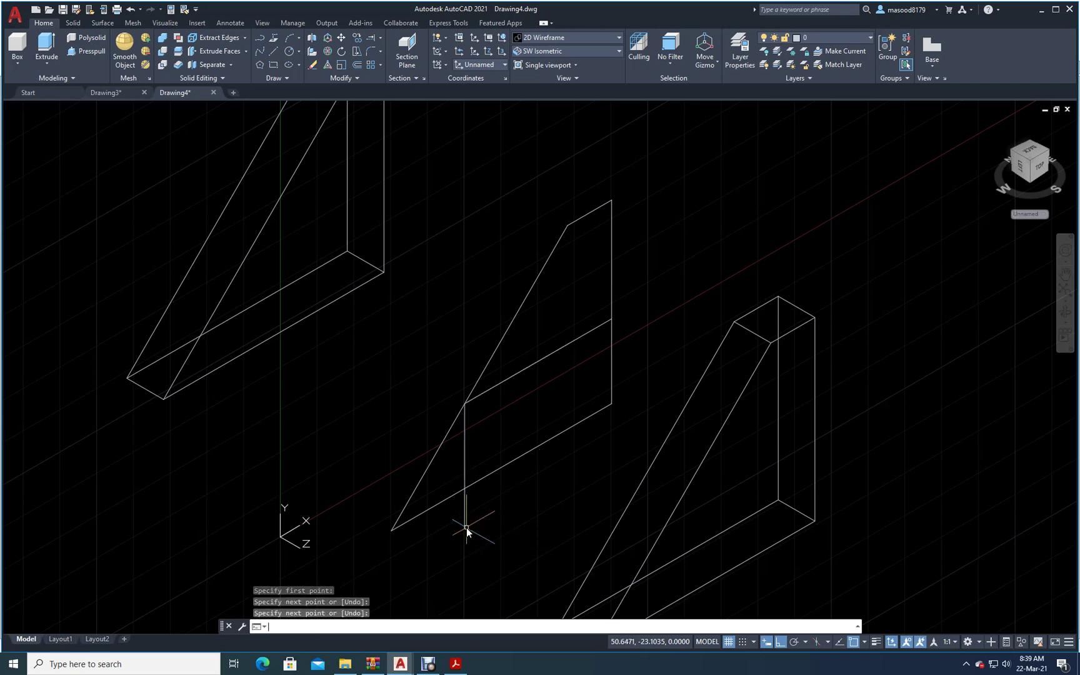
- Trim the profile's slanted and vertical edges above the 28-unit offset line and the base and vertical line ends outside the lower rectangle
{"action": "left_click", "coordinate": [379, 39]}
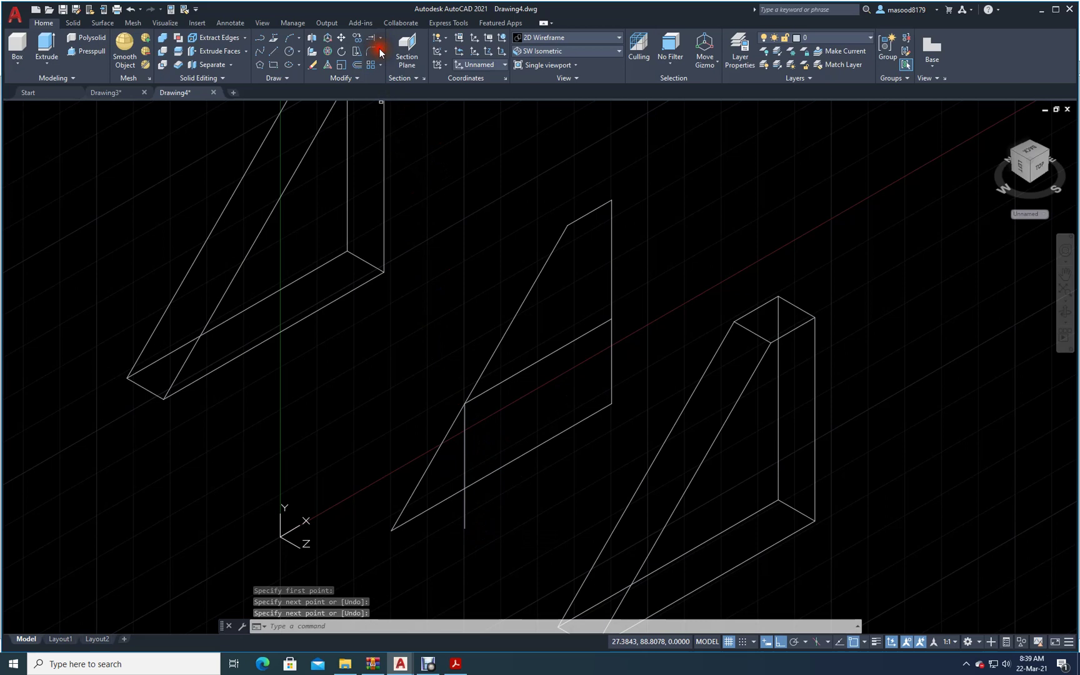
{"action": "left_click", "coordinate": [433, 454]}
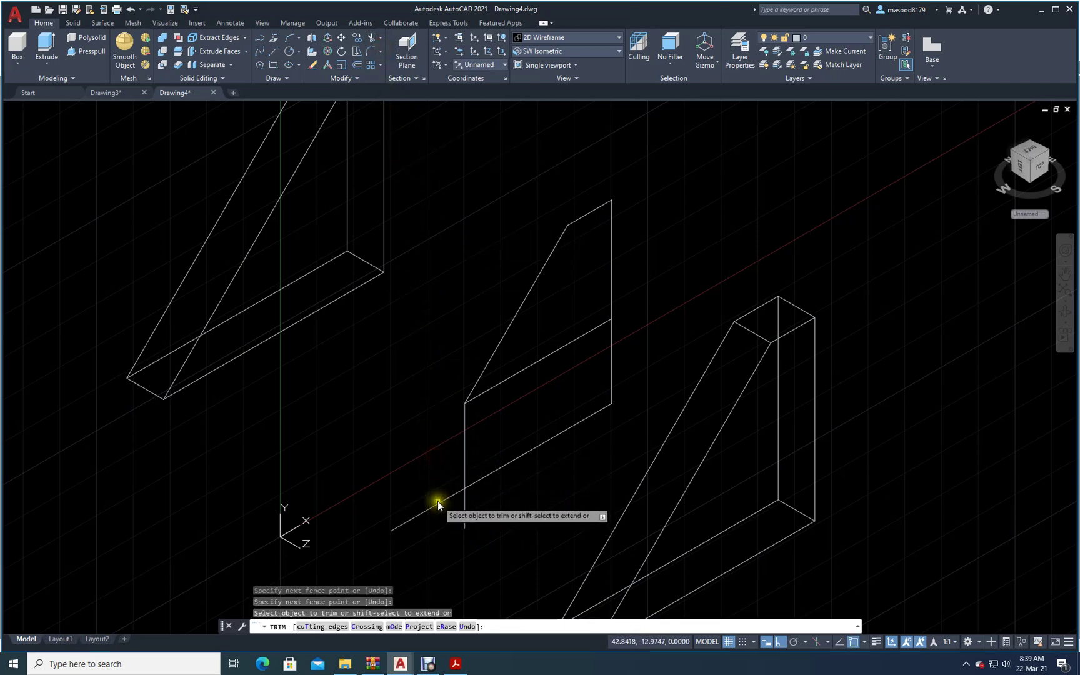
{"action": "key", "text": "Return"}
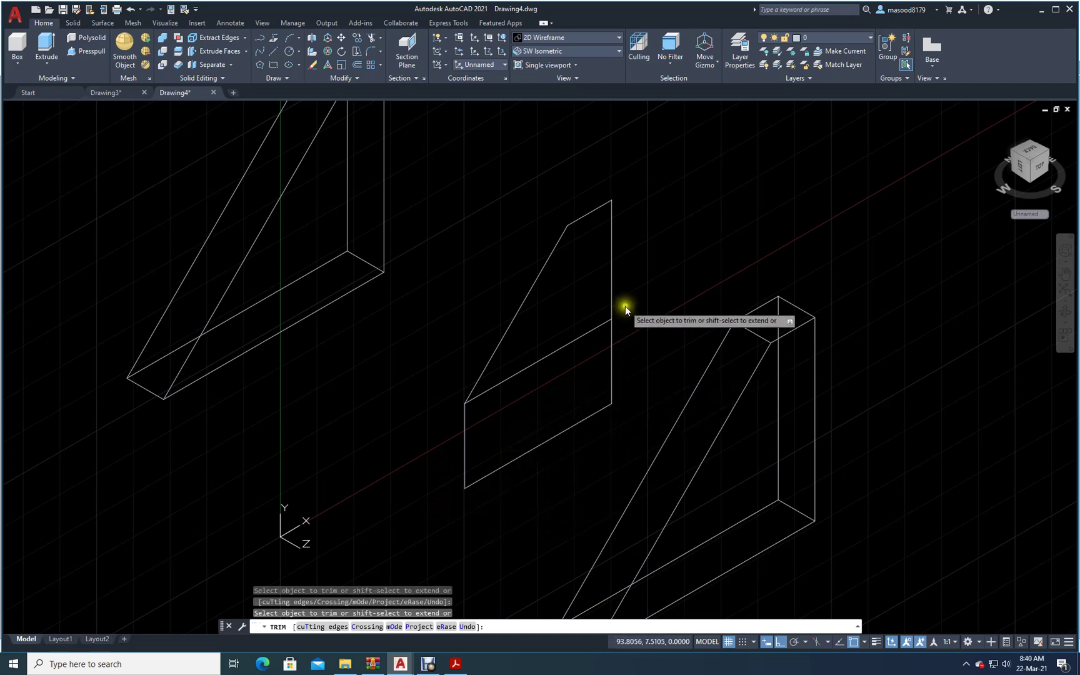
{"action": "left_click", "coordinate": [610, 291]}
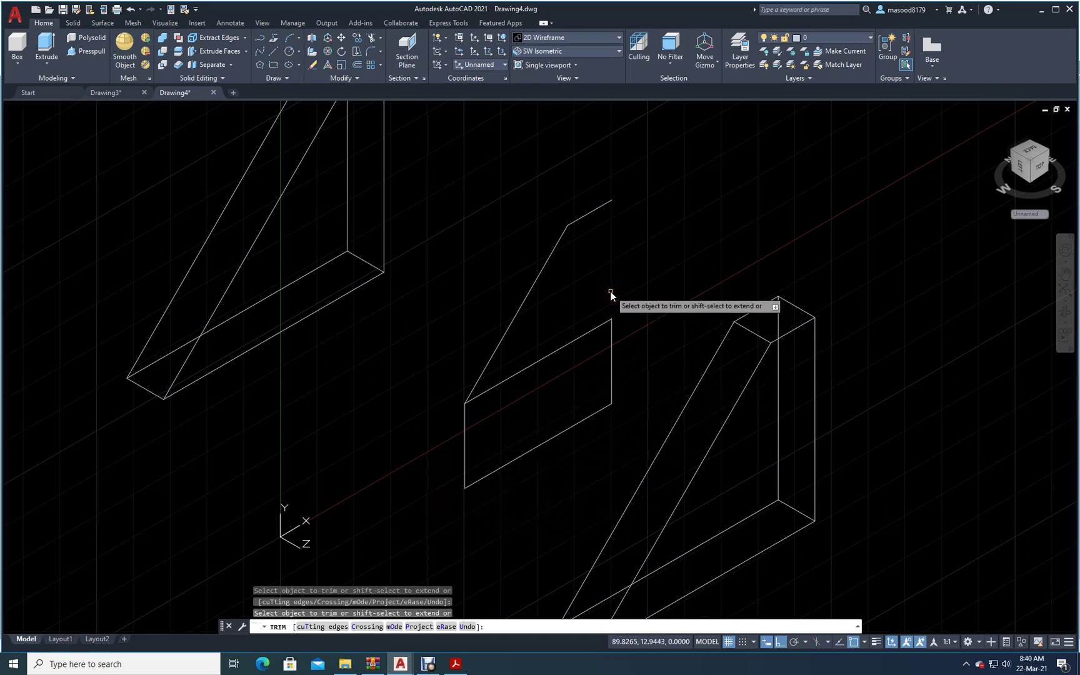
{"action": "key", "text": "Return"}
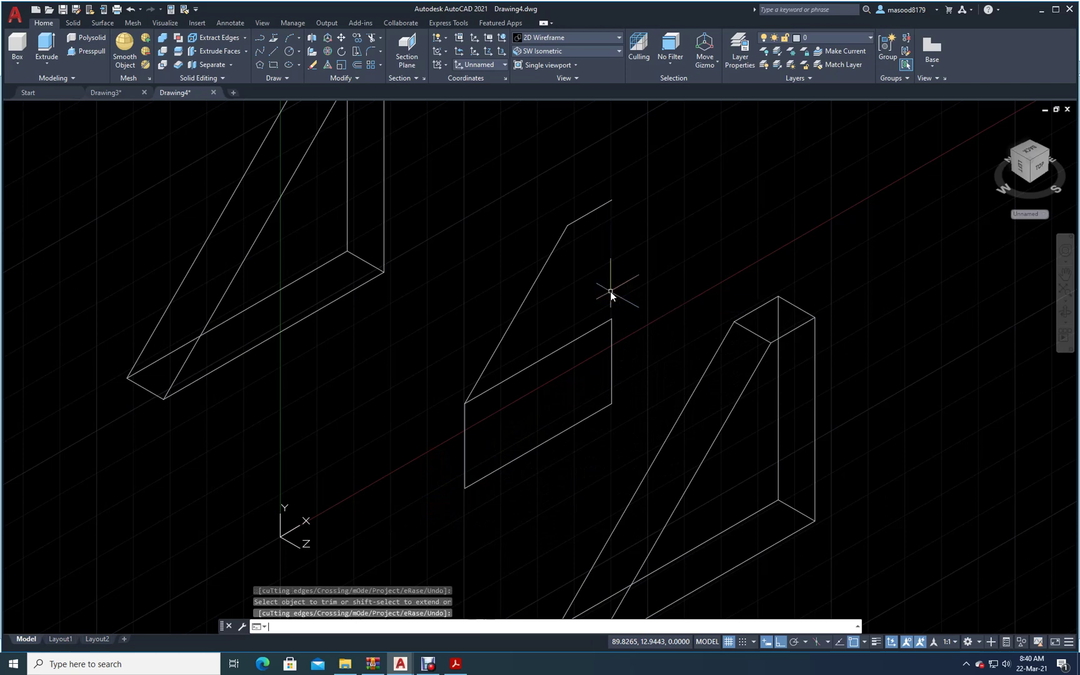
- Erase the leftover slanted edge and short top edge above the rectangle
{"action": "left_click", "coordinate": [322, 65]}
{"action": "left_click", "coordinate": [569, 200]}
{"action": "left_click", "coordinate": [560, 257]}
{"action": "left_click", "coordinate": [559, 258]}
{"action": "left_click", "coordinate": [513, 242]}
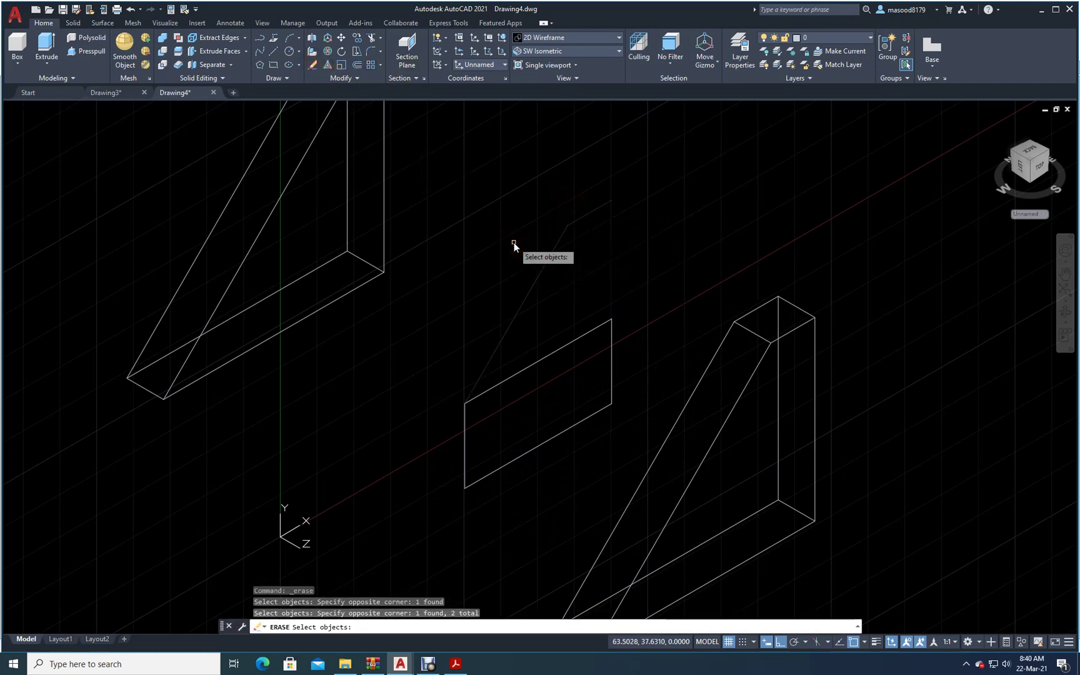
{"action": "key", "text": "Return"}
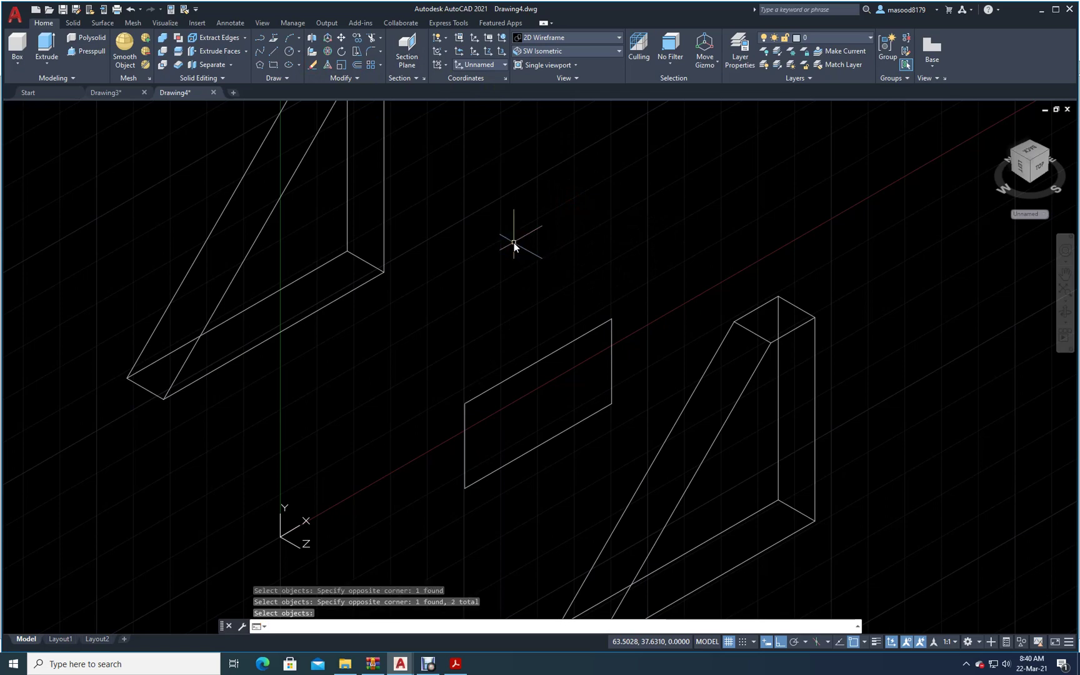
- Check the middle block's dimensions in the PDF reference, then Presspull the rectangle 10 units toward the first leg in AutoCAD
{"action": "left_click", "coordinate": [465, 668]}
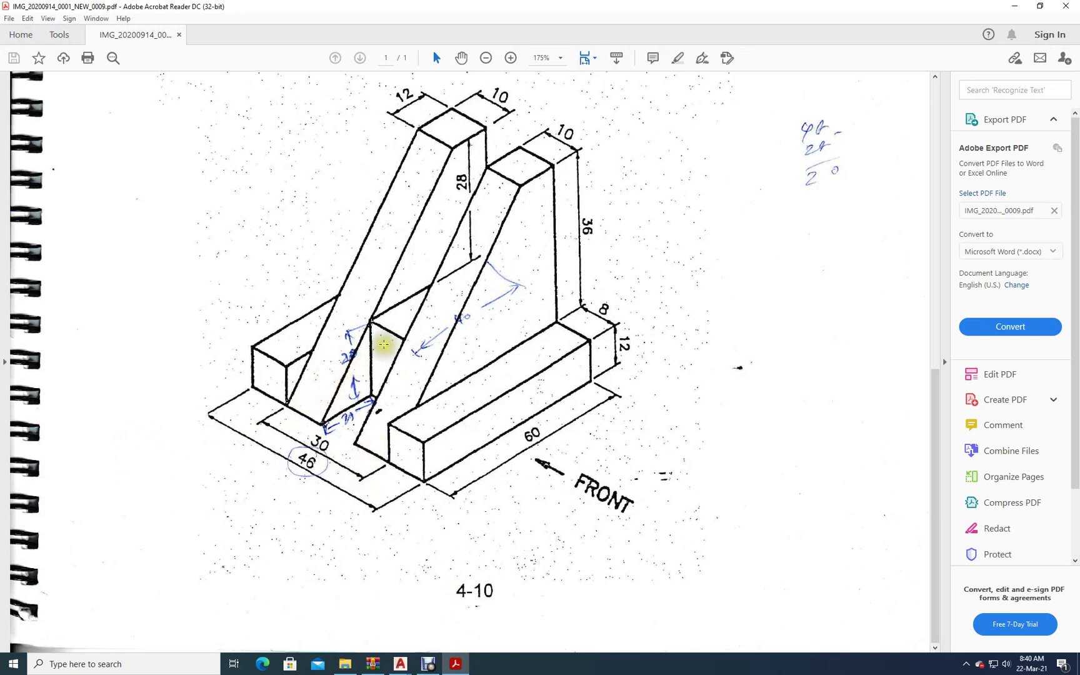
{"action": "left_click", "coordinate": [455, 667]}
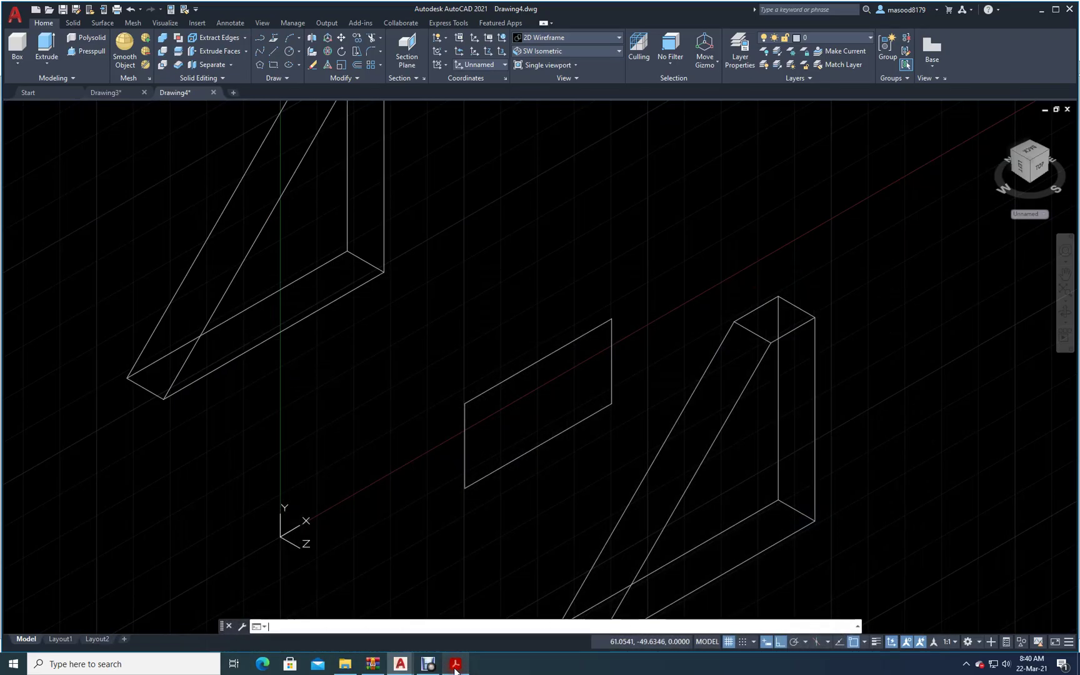
{"action": "left_click", "coordinate": [90, 51]}
{"action": "left_click", "coordinate": [501, 442]}
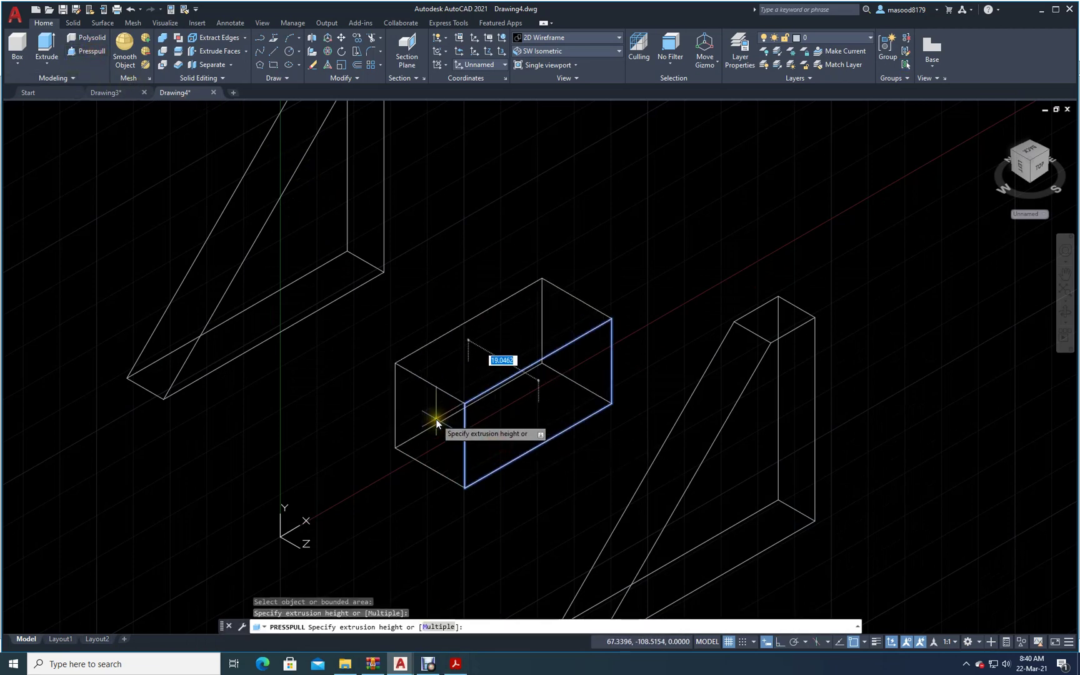
{"action": "type", "text": "10"}
{"action": "key", "text": "Return"}
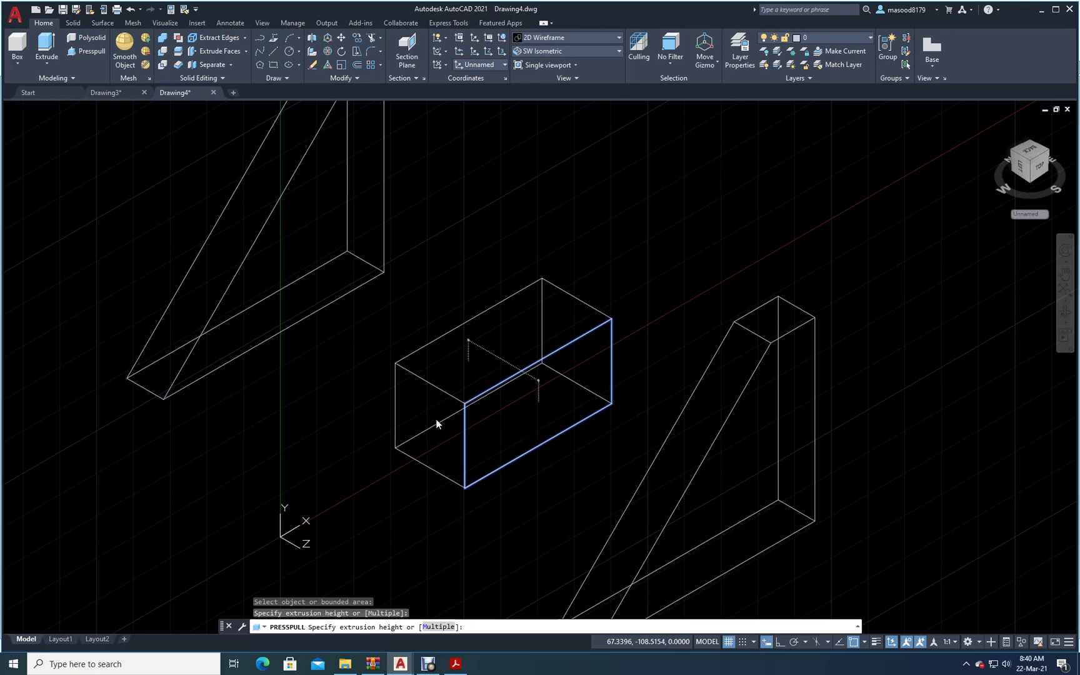
{"action": "key", "text": "Return"}
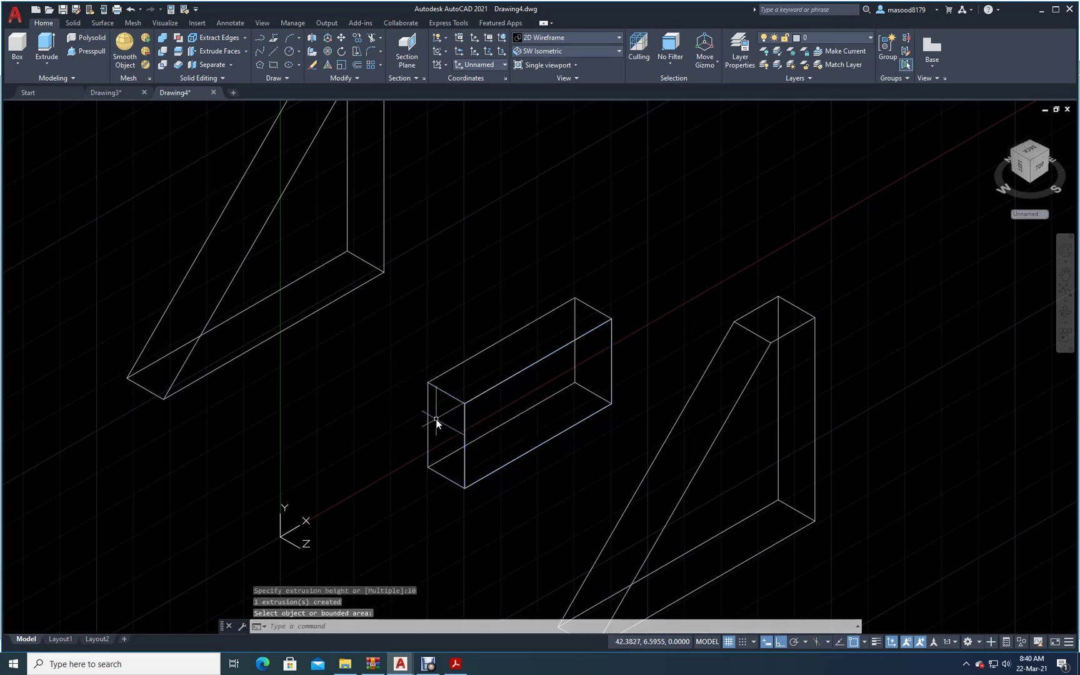
- Move the middle block off its rectangular profile, toward the first leg along negative Z
{"action": "left_click", "coordinate": [340, 39]}
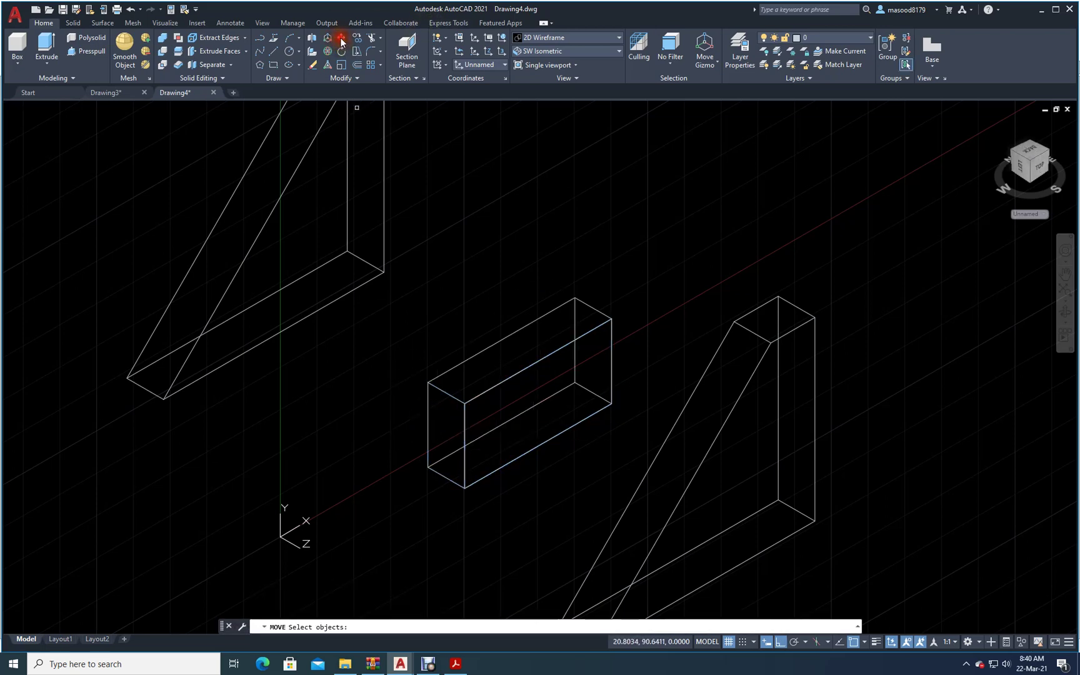
{"action": "left_click", "coordinate": [488, 349]}
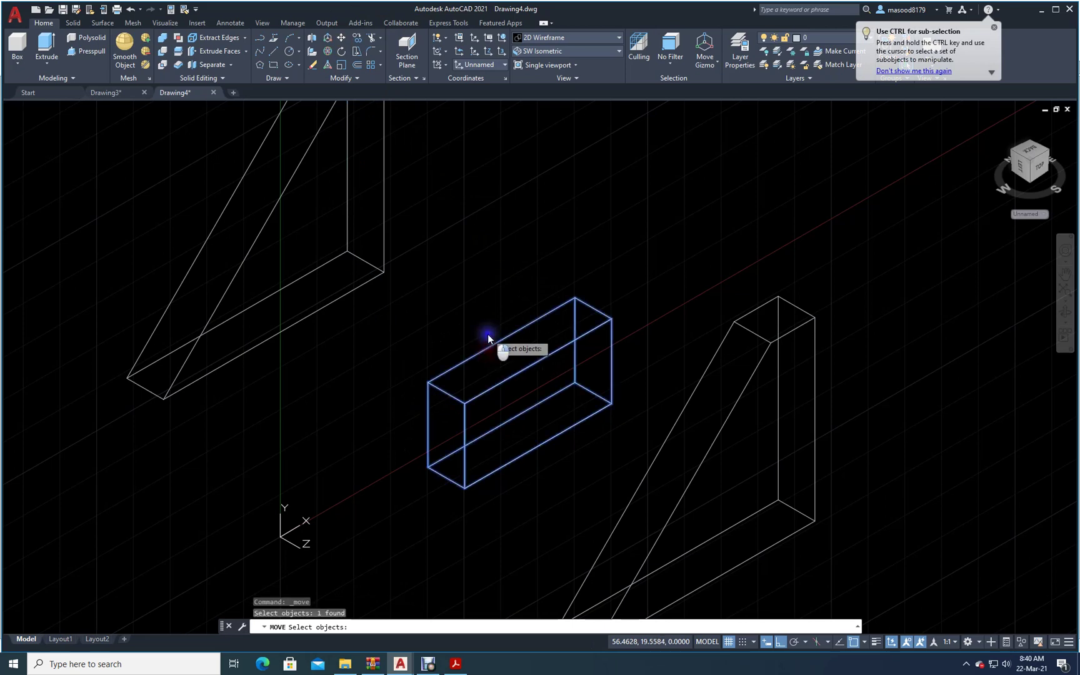
{"action": "key", "text": "Return"}
{"action": "left_click", "coordinate": [488, 332]}
{"action": "left_click", "coordinate": [385, 277]}
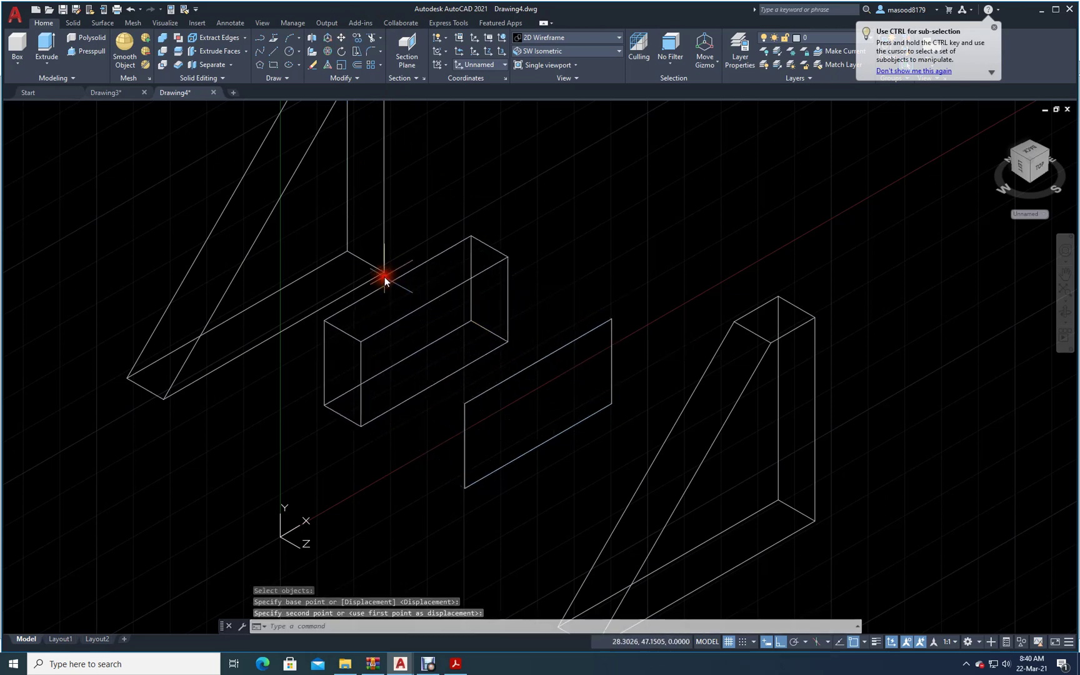
- Erase the four lines of the rectangular profile left between the block and the second leg
{"action": "left_click", "coordinate": [311, 65]}
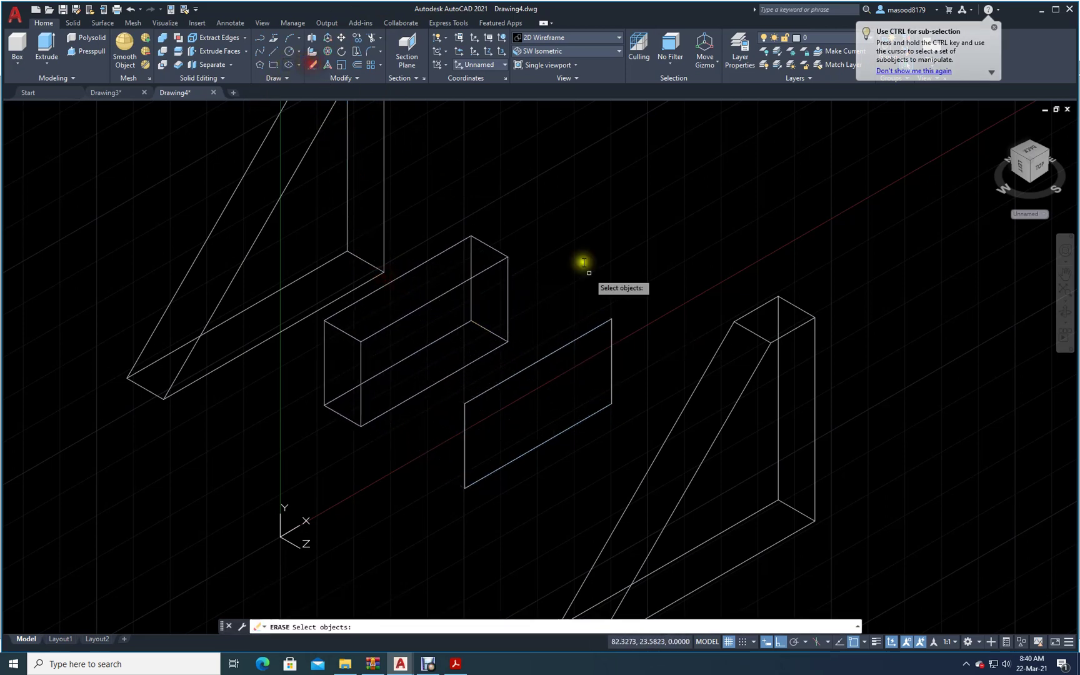
{"action": "left_click", "coordinate": [631, 441]}
{"action": "left_click", "coordinate": [573, 308]}
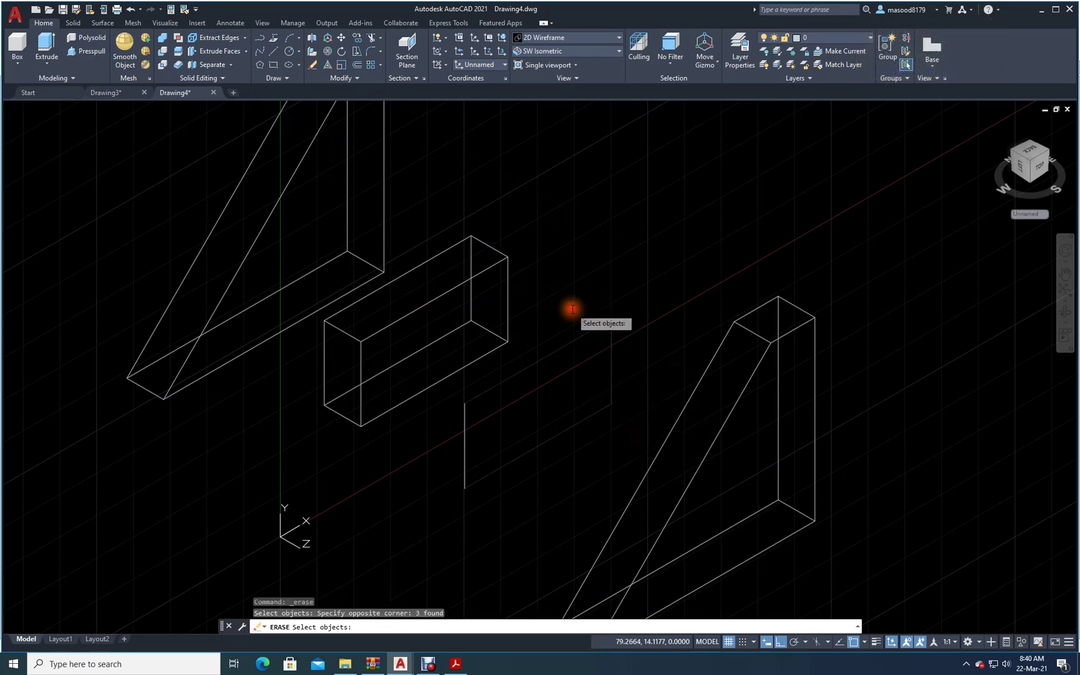
{"action": "left_click", "coordinate": [483, 496]}
{"action": "left_click", "coordinate": [432, 461]}
{"action": "key", "text": "Return"}
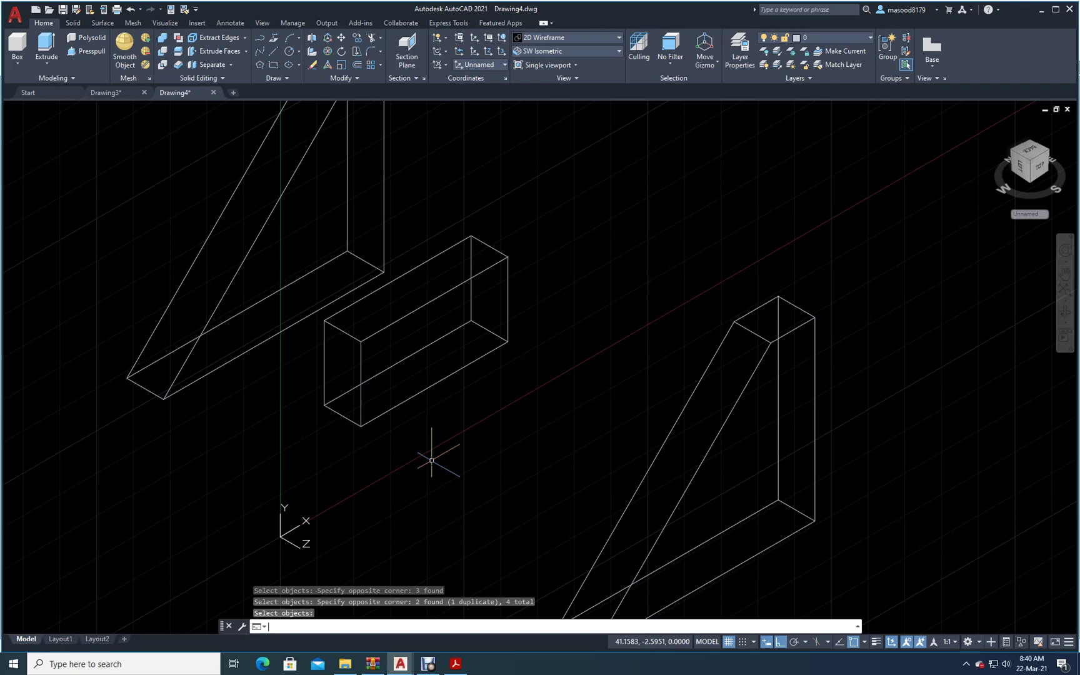
{"action": "left_click", "coordinate": [416, 430]}
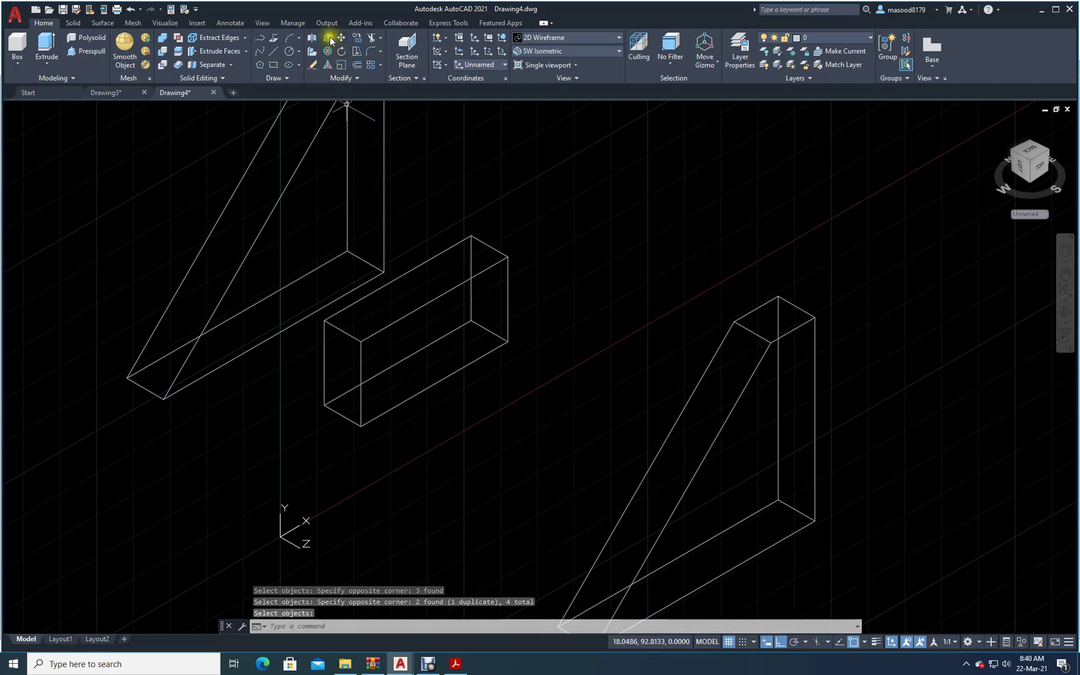
- Move the middle block by its rear bottom corner on the first leg's side onto the first leg's matching inner rear bottom corner
{"action": "left_click", "coordinate": [340, 38]}
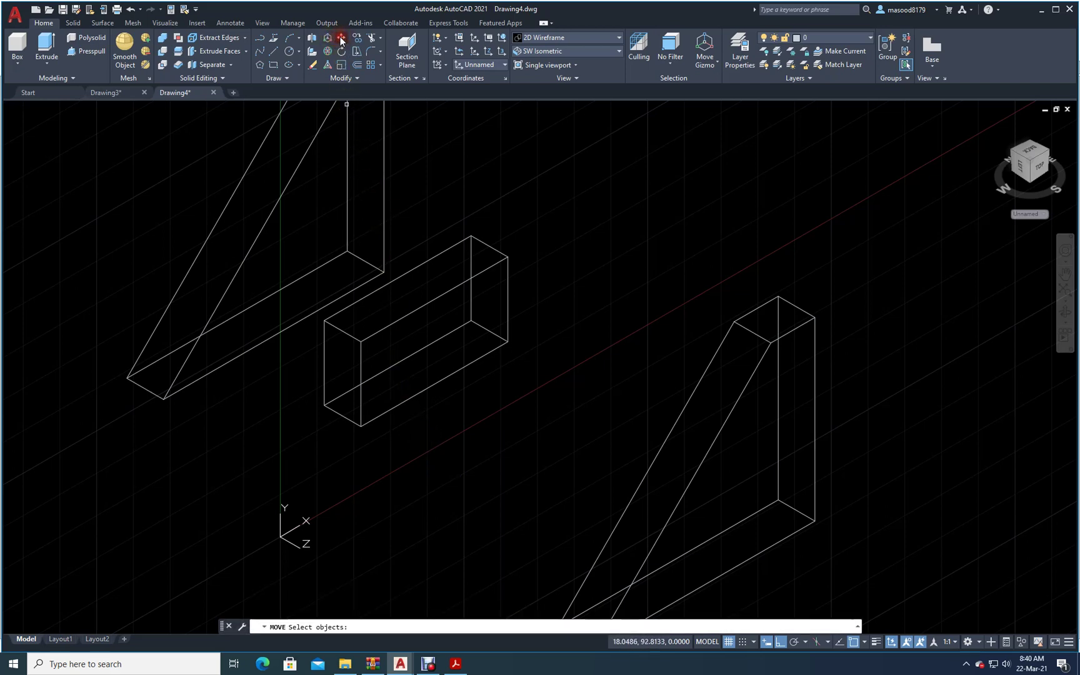
{"action": "left_click", "coordinate": [471, 306]}
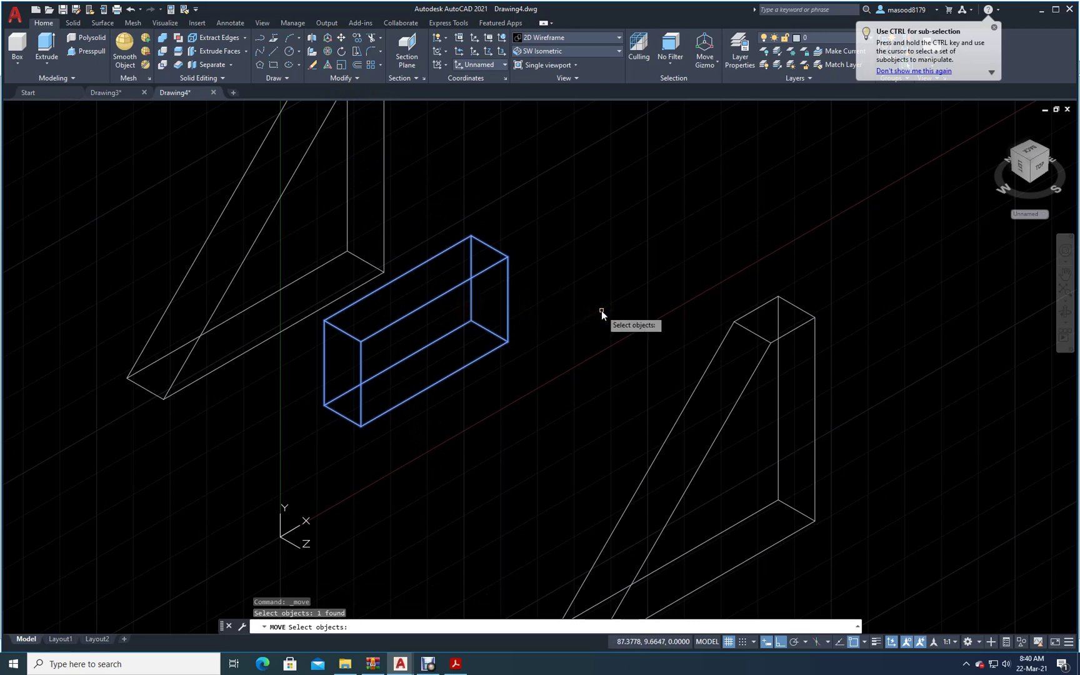
{"action": "key", "text": "Return"}
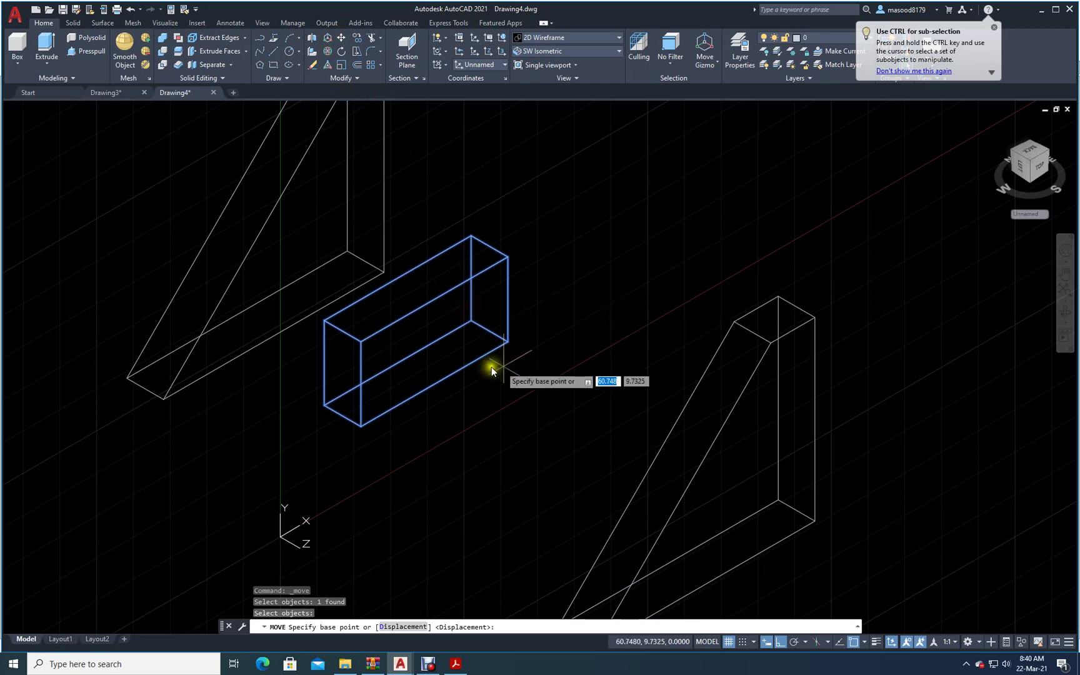
{"action": "left_click", "coordinate": [473, 323]}
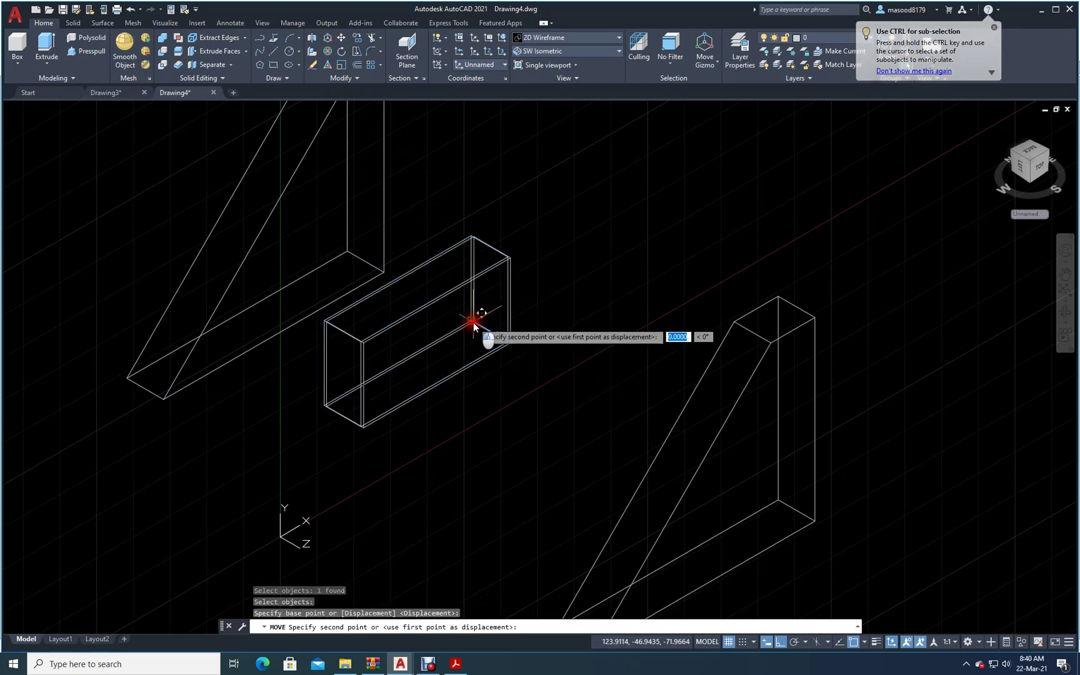
{"action": "left_click", "coordinate": [383, 274]}
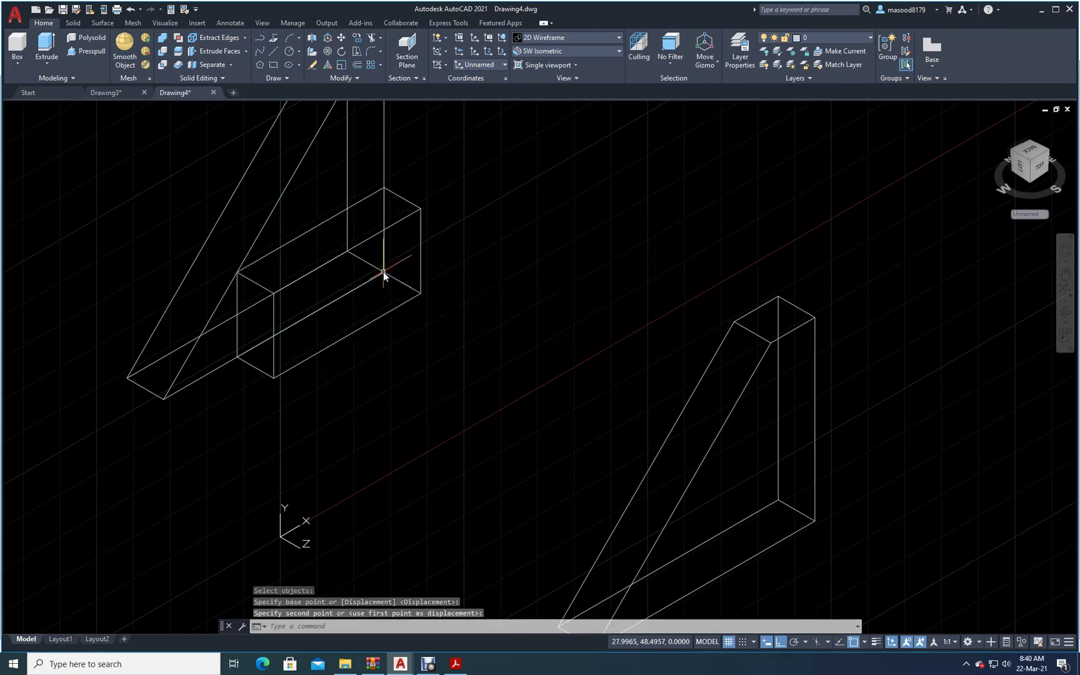
- Move the second leg by its inner rear bottom corner onto the middle block's free rear bottom corner
{"action": "left_click", "coordinate": [341, 38]}
{"action": "left_click", "coordinate": [756, 375]}
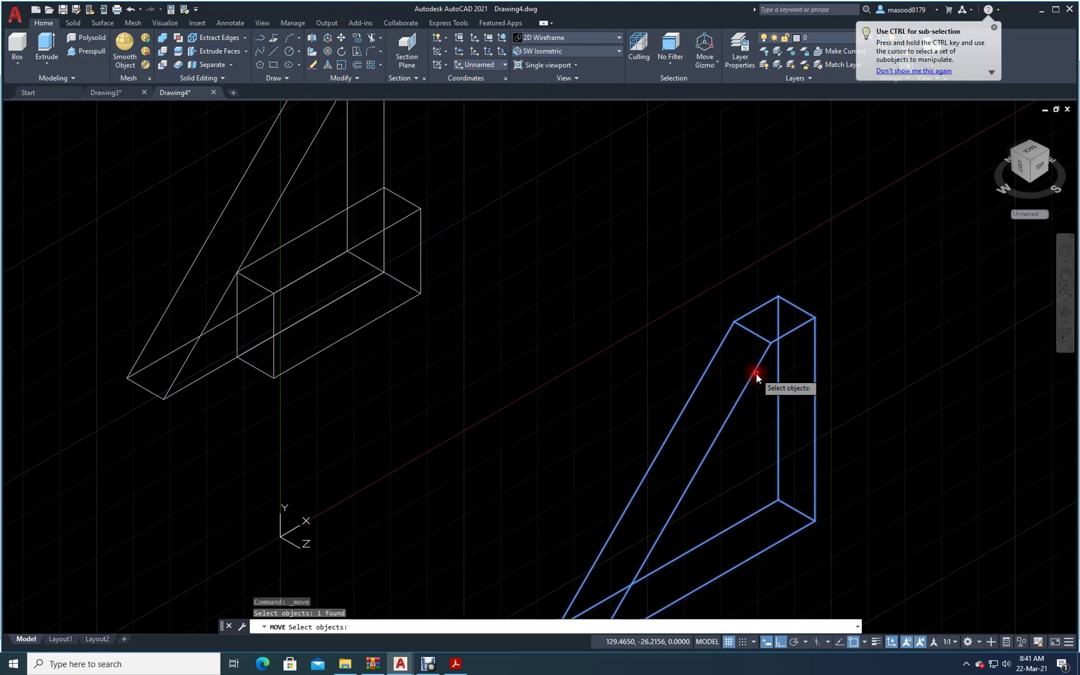
{"action": "key", "text": "Return"}
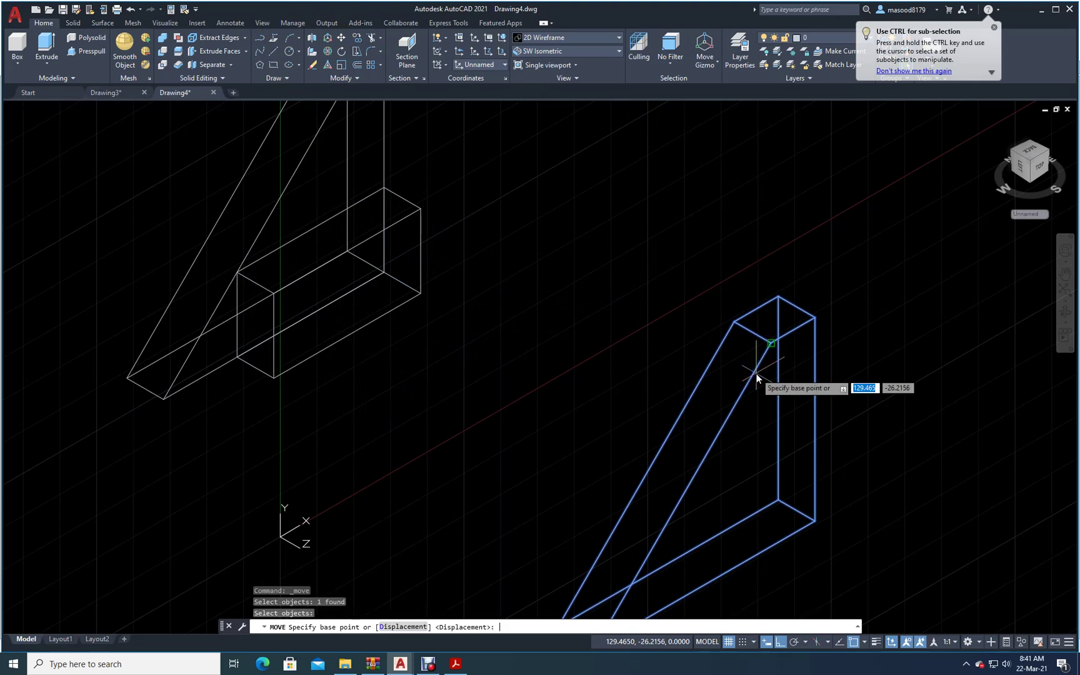
{"action": "left_click", "coordinate": [778, 501]}
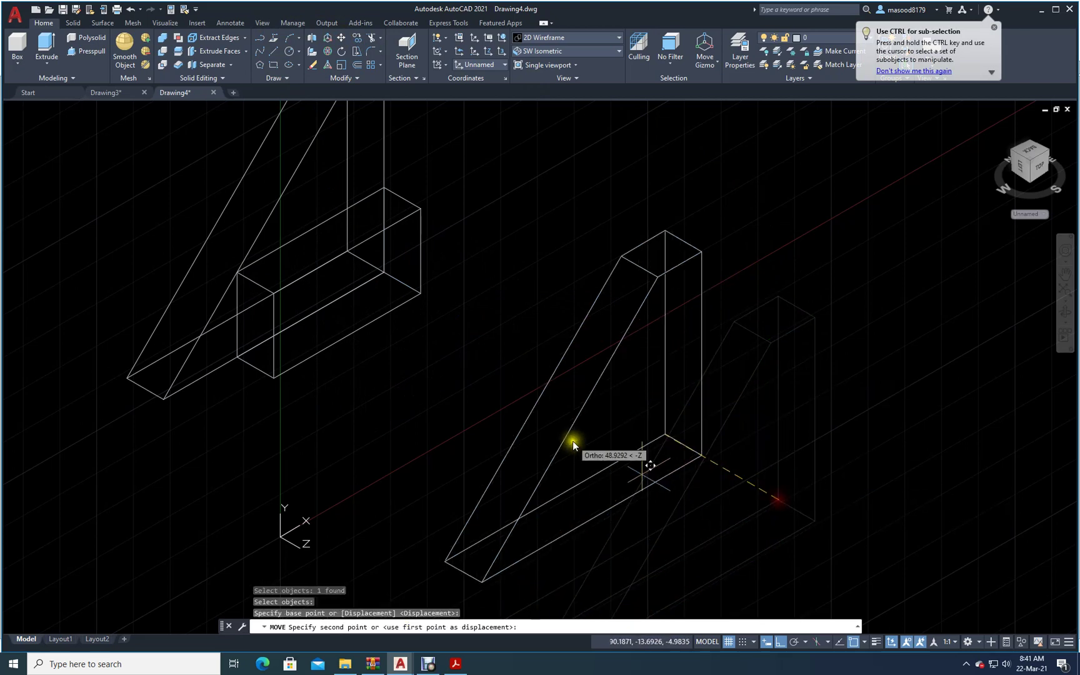
{"action": "left_click", "coordinate": [425, 296]}
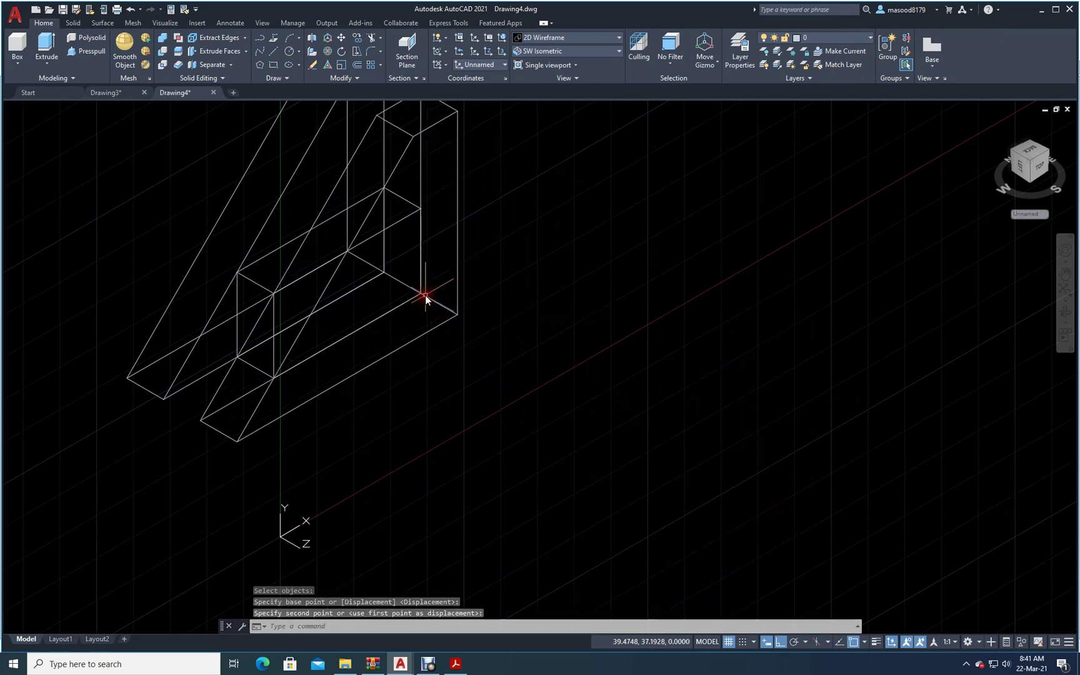
- Union the two legs and the middle block into one solid
{"action": "key", "text": "Return"}
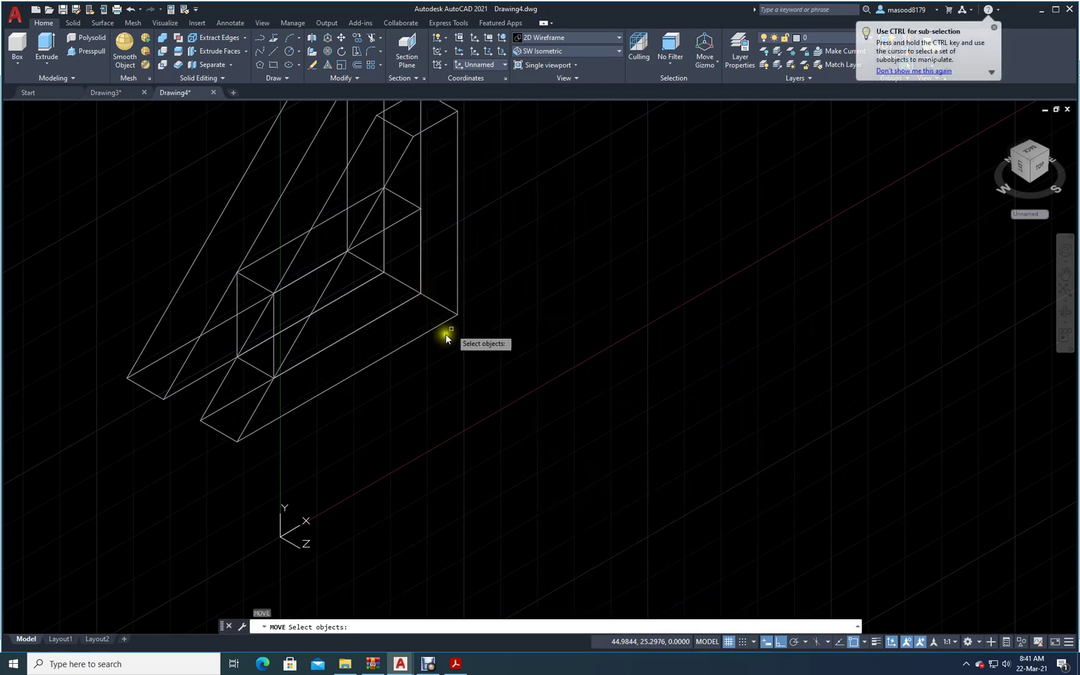
{"action": "middle_click_drag", "start_coordinate": [503, 311], "coordinate": [594, 417]}
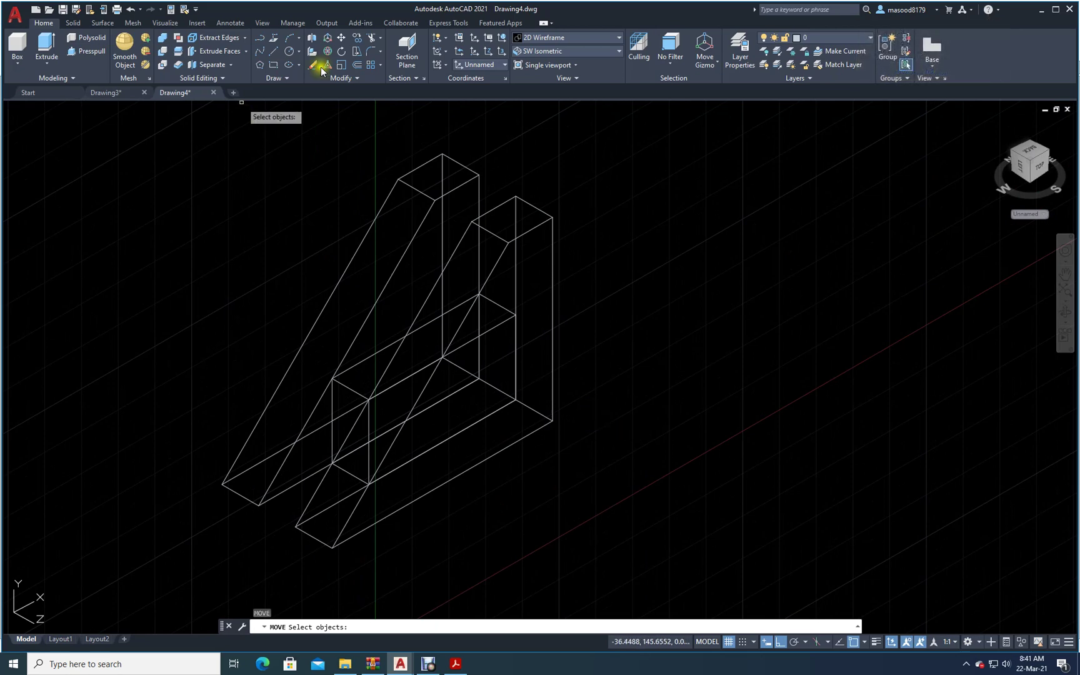
{"action": "left_click", "coordinate": [164, 38]}
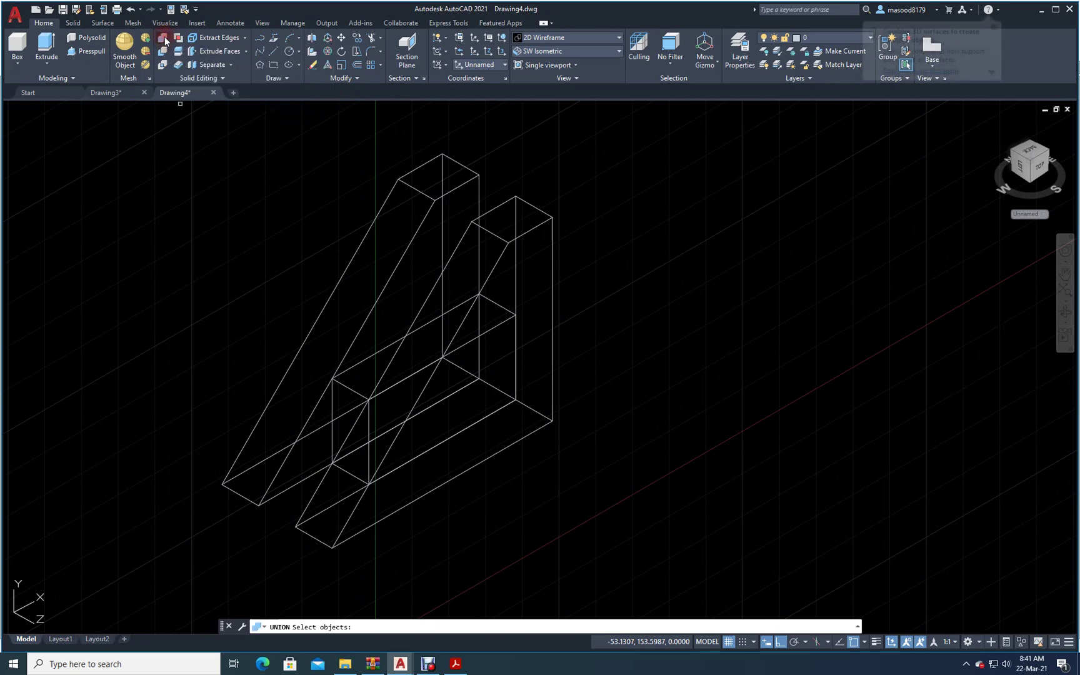
{"action": "left_click", "coordinate": [421, 190]}
{"action": "left_click", "coordinate": [354, 391]}
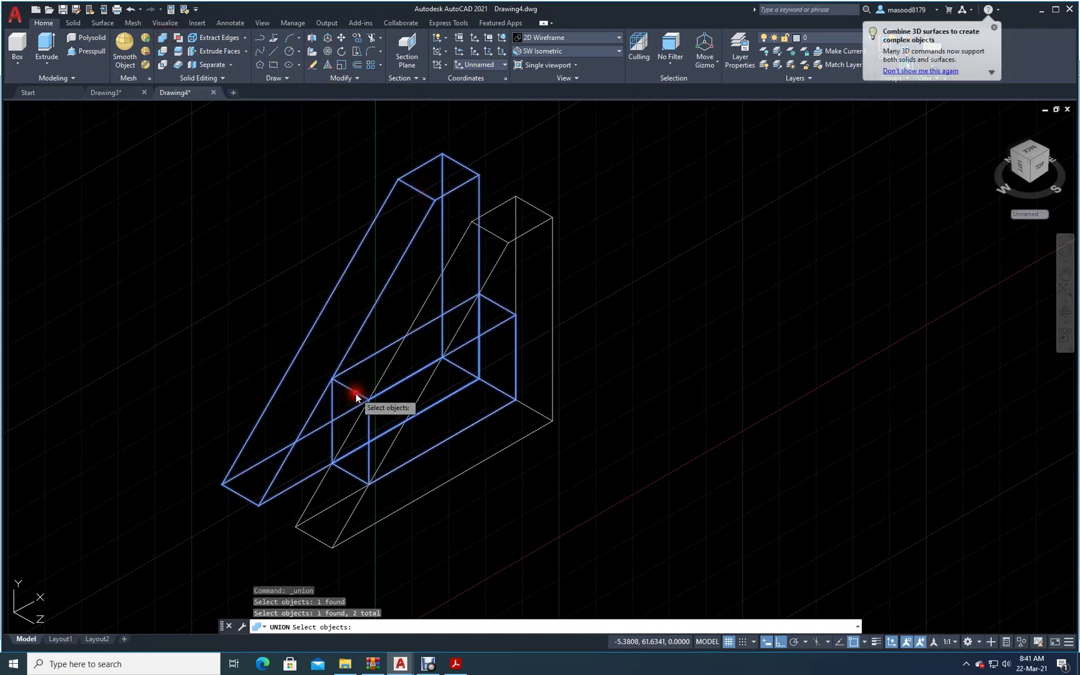
{"action": "left_click", "coordinate": [553, 409]}
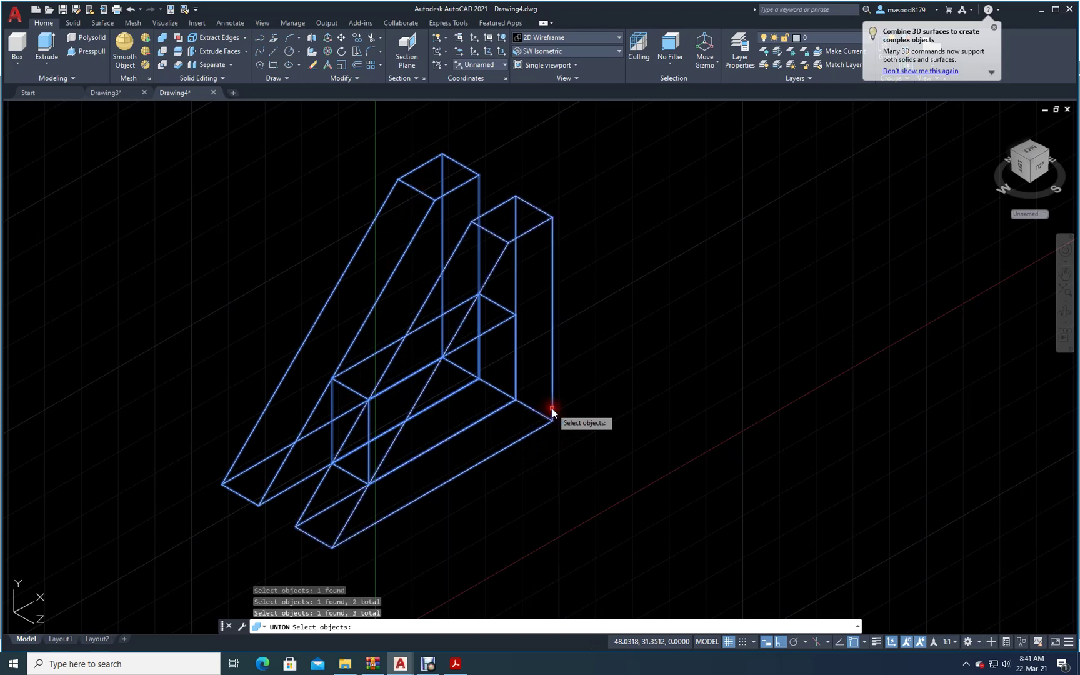
{"action": "key", "text": "Return"}
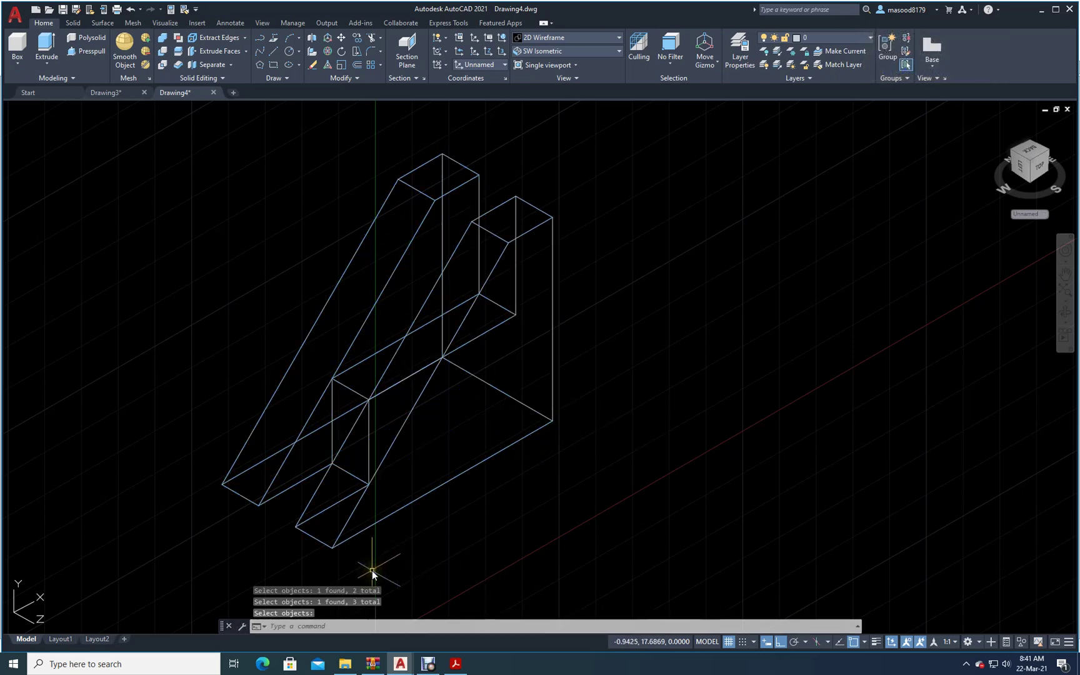
- Check the side-bar dimensions in the PDF figure and try drawing a closed 60 by 12 rectangular bar profile beside the bracket
{"action": "left_click", "coordinate": [455, 664]}
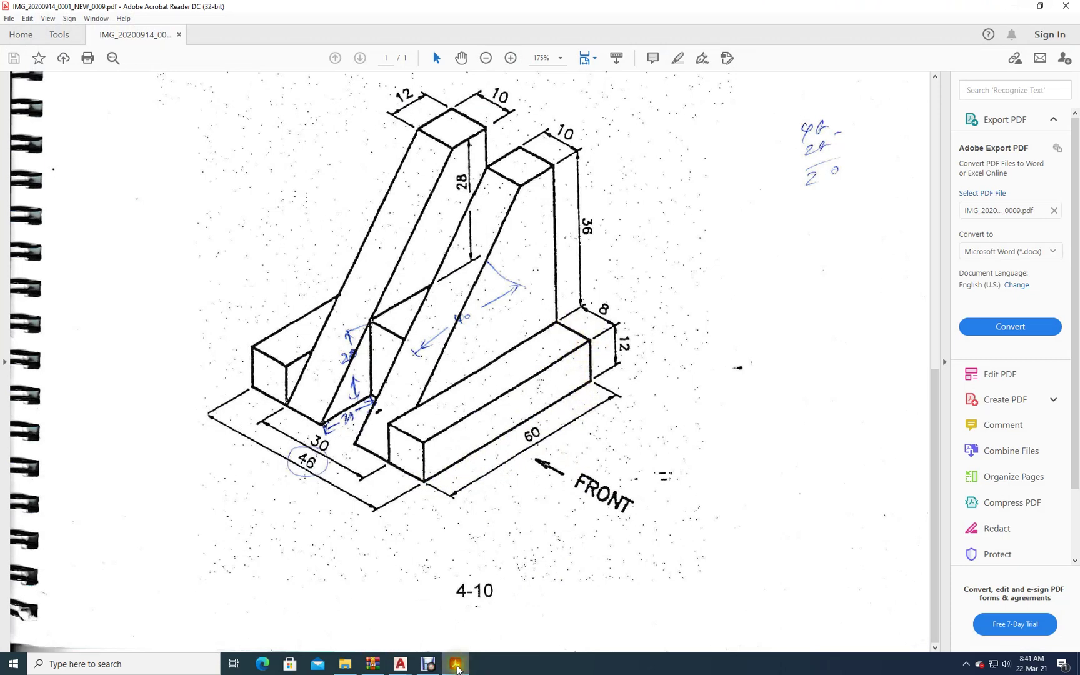
{"action": "mouse_move", "coordinate": [458, 668]}
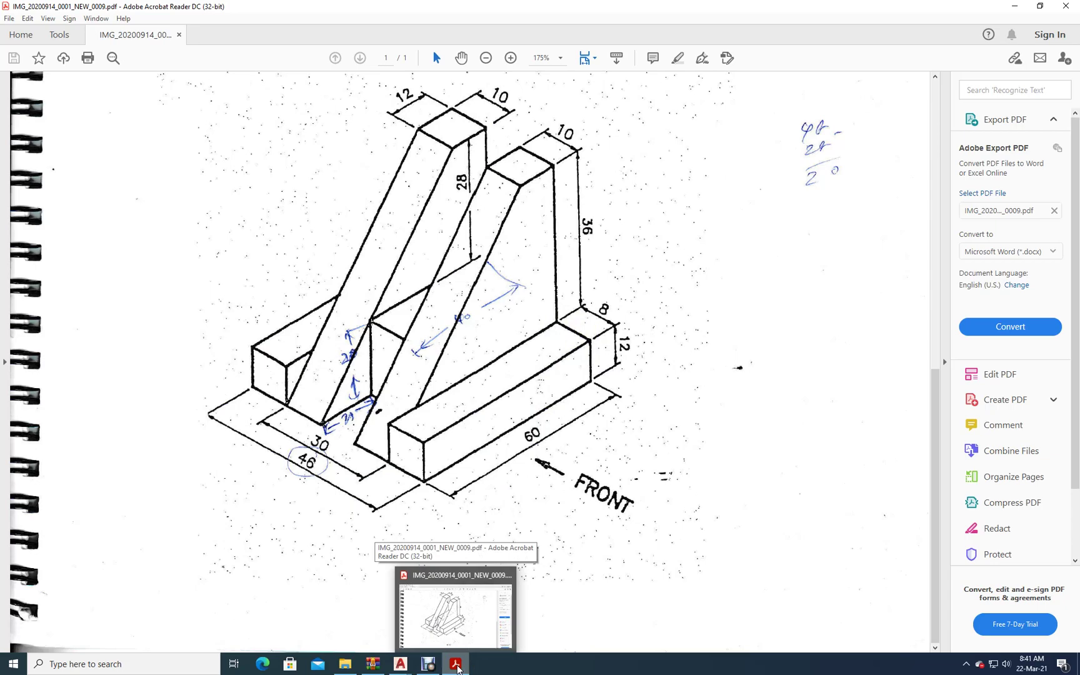
{"action": "left_click", "coordinate": [457, 668]}
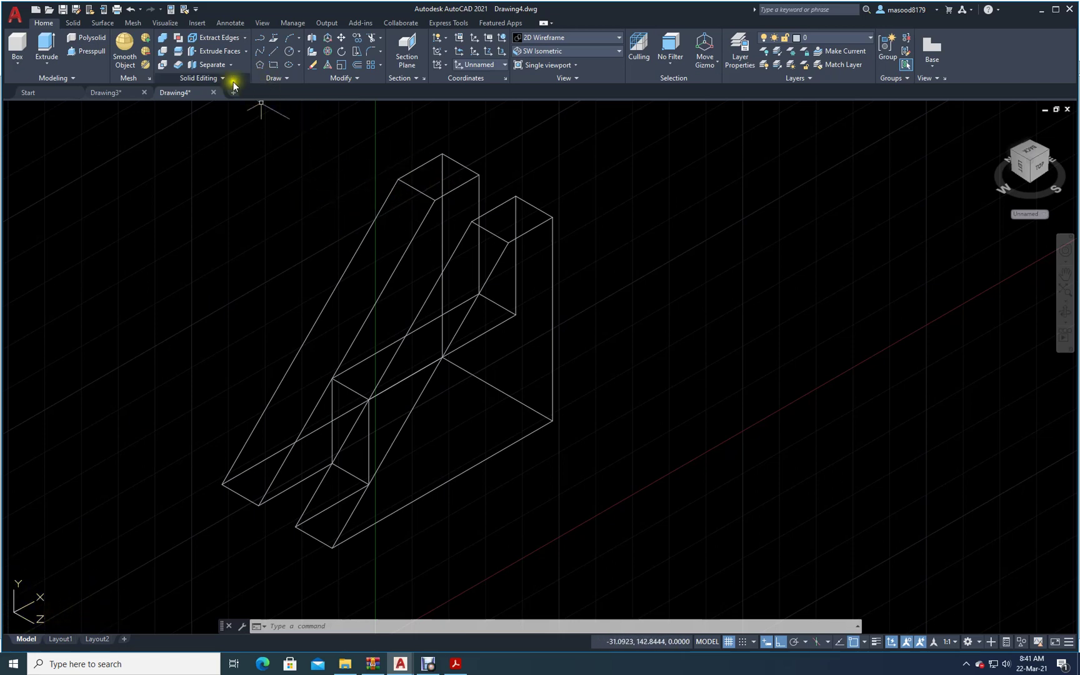
{"action": "left_click", "coordinate": [273, 53]}
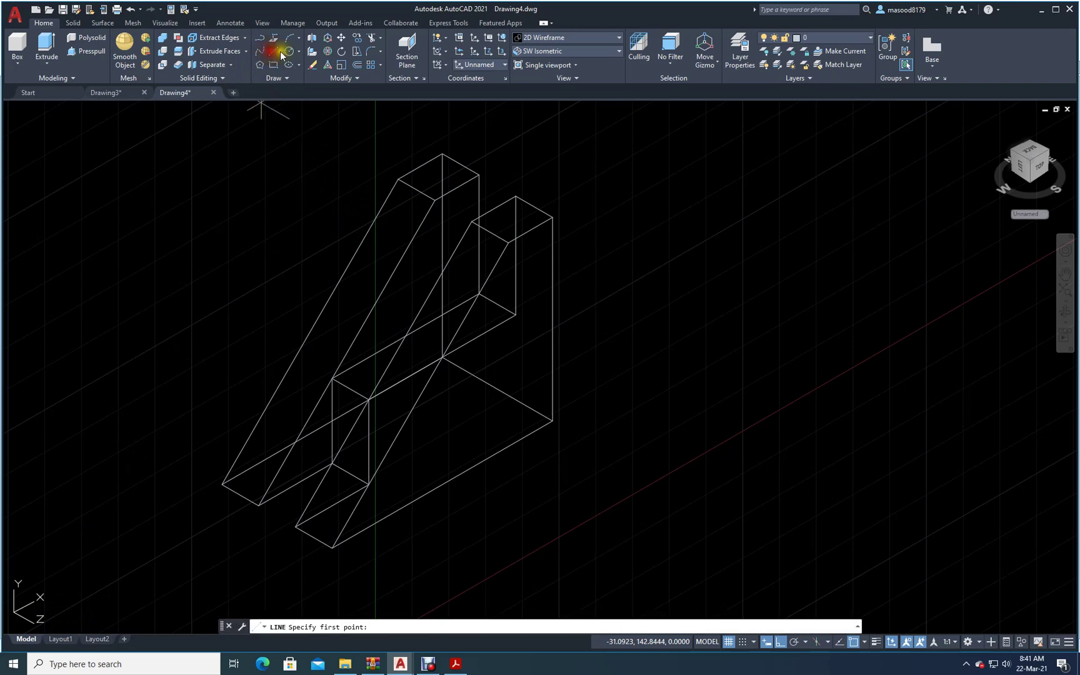
{"action": "left_click", "coordinate": [671, 517]}
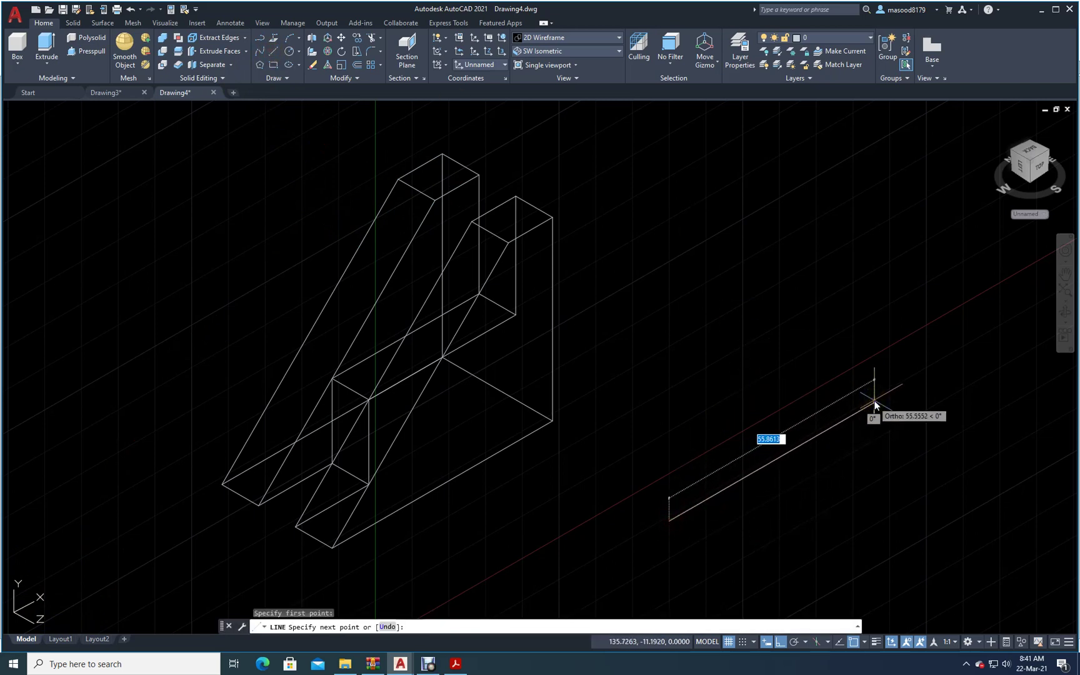
{"action": "type", "text": "60"}
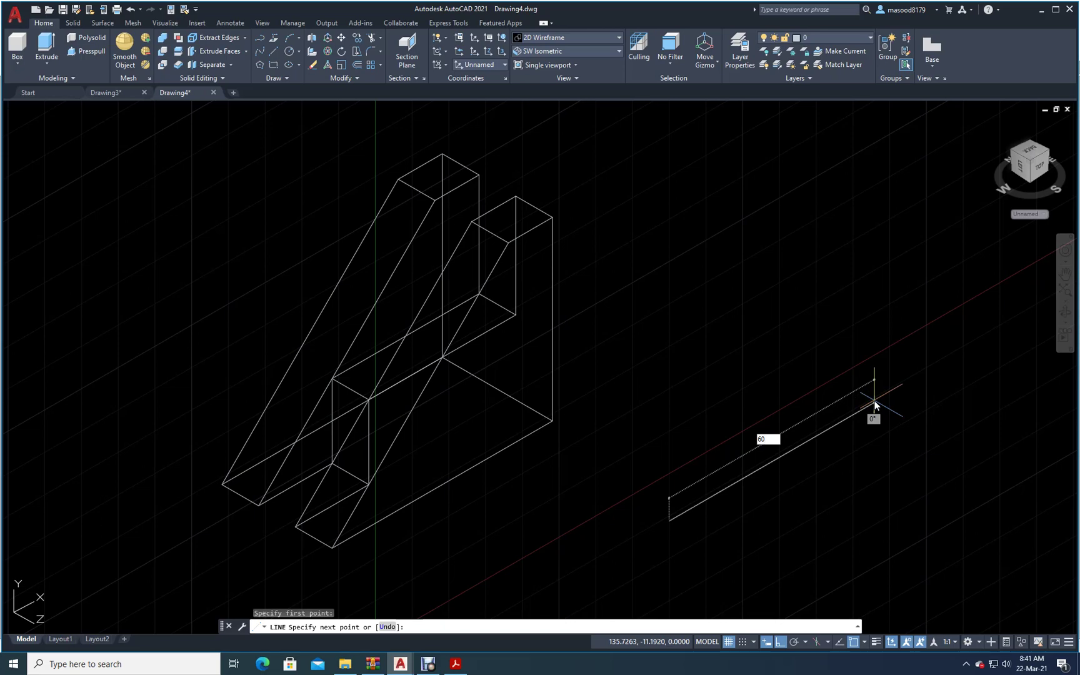
{"action": "key", "text": "Return"}
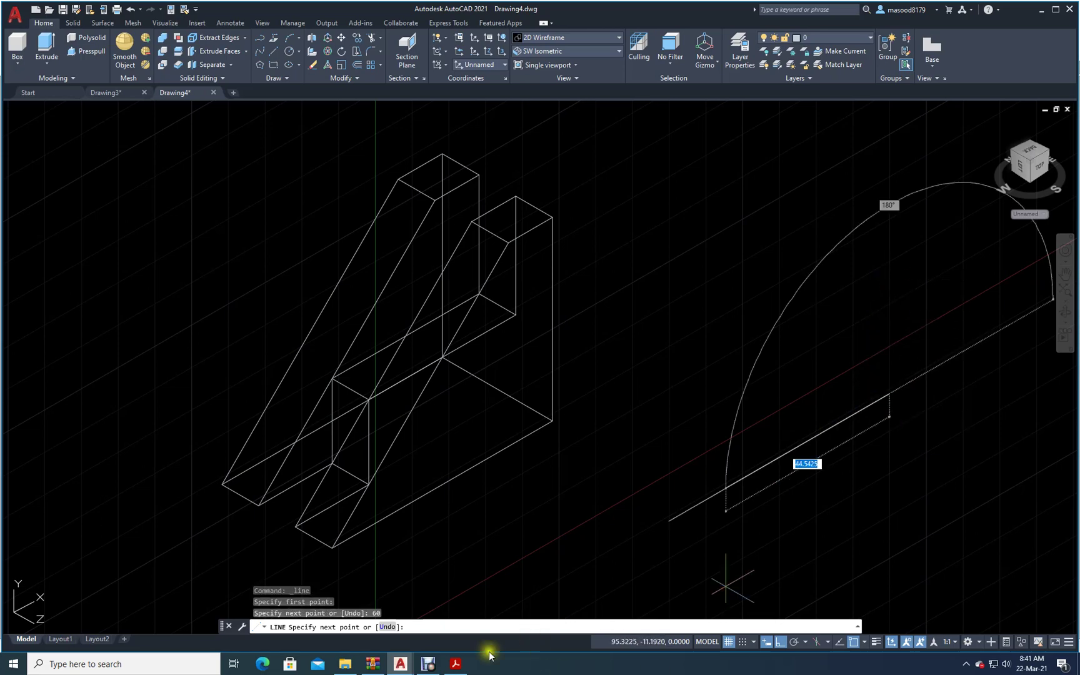
{"action": "left_click", "coordinate": [456, 664]}
{"action": "left_click", "coordinate": [456, 665]}
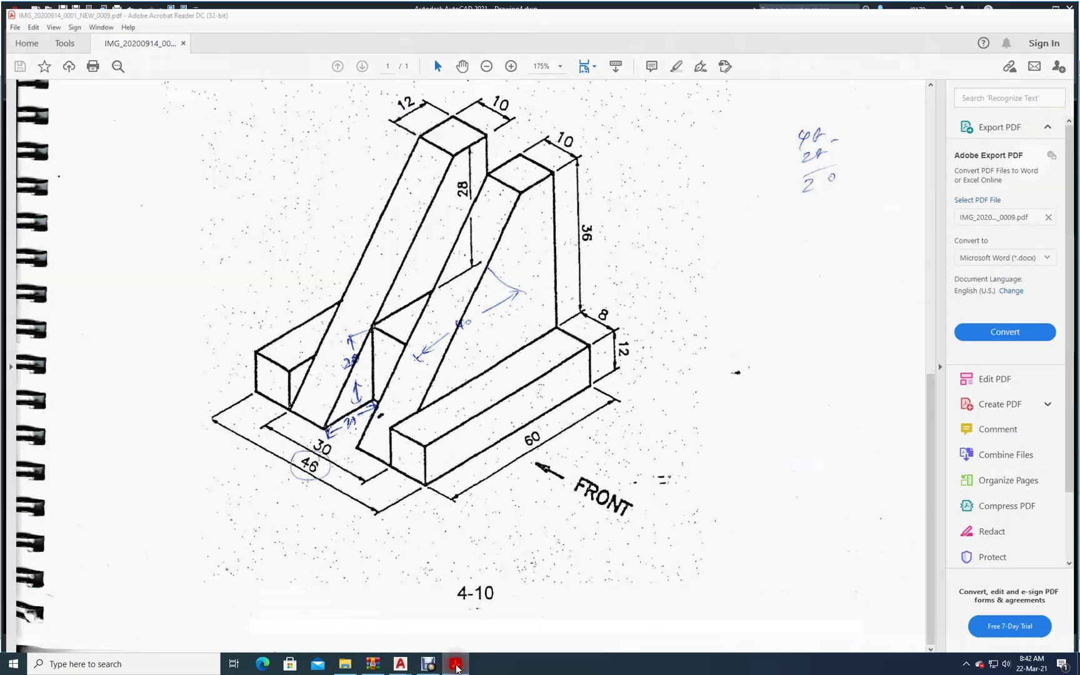
{"action": "type", "text": "12"}
{"action": "key", "text": "Return"}
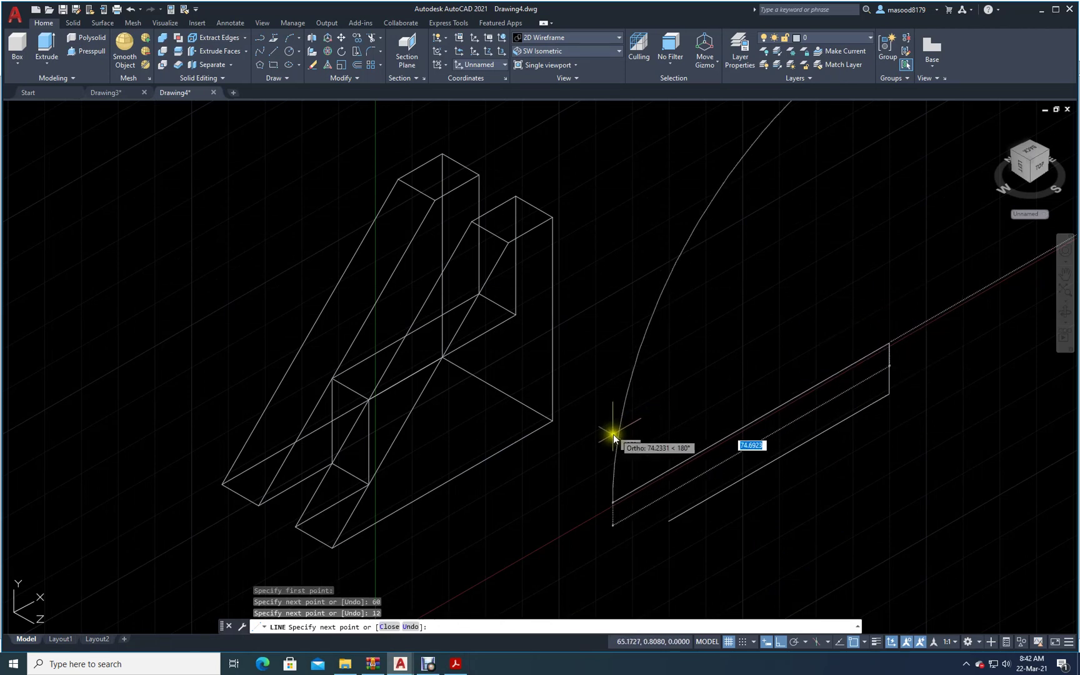
{"action": "type", "text": "60"}
{"action": "key", "text": "Return"}
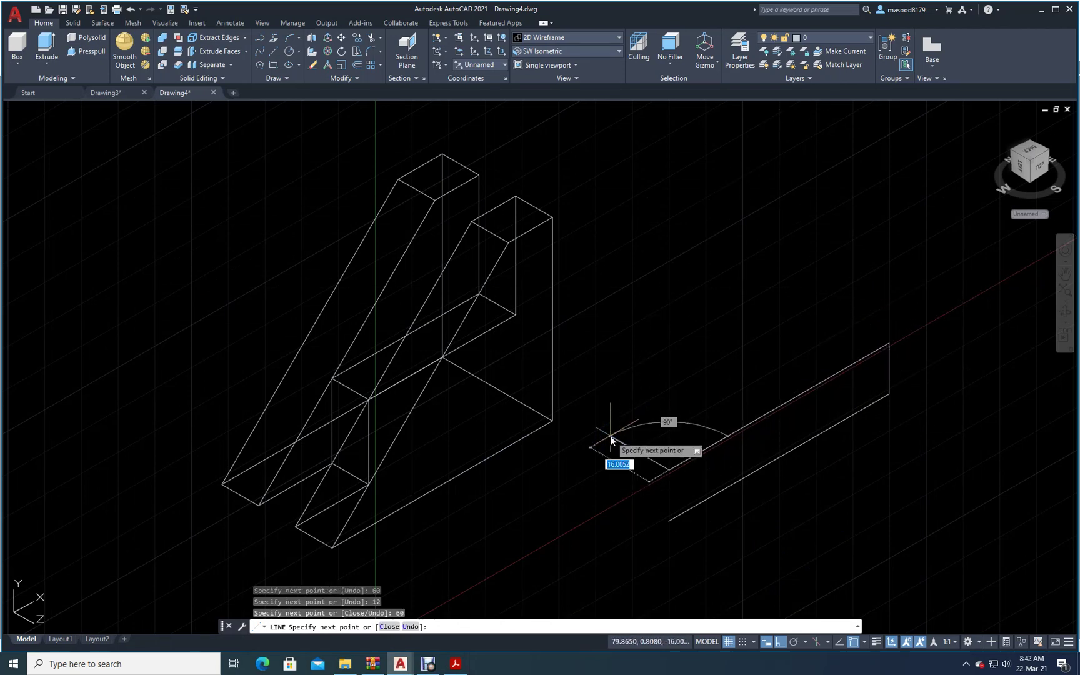
{"action": "type", "text": "c"}
{"action": "key", "text": "Return"}
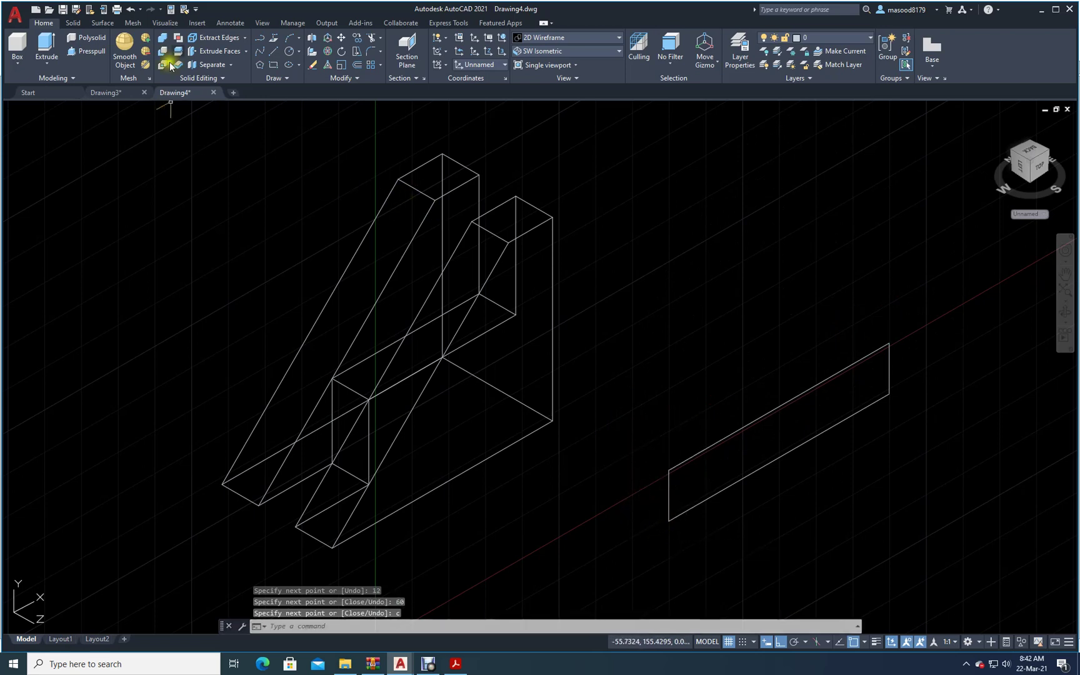
{"action": "left_click", "coordinate": [160, 38]}
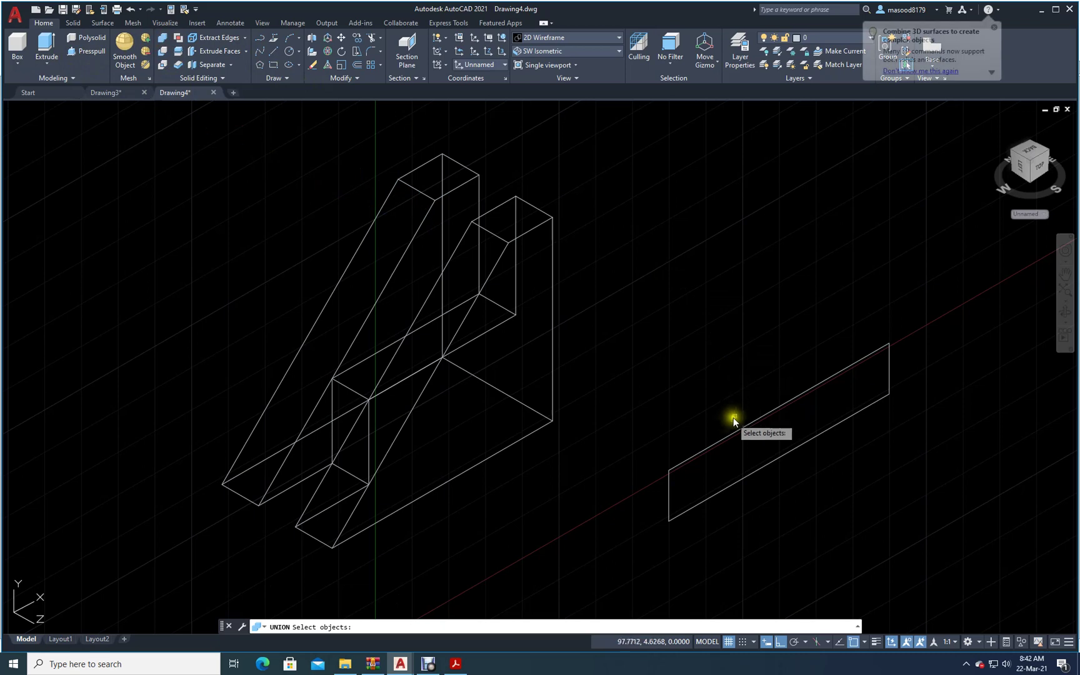
{"action": "left_click", "coordinate": [730, 459]}
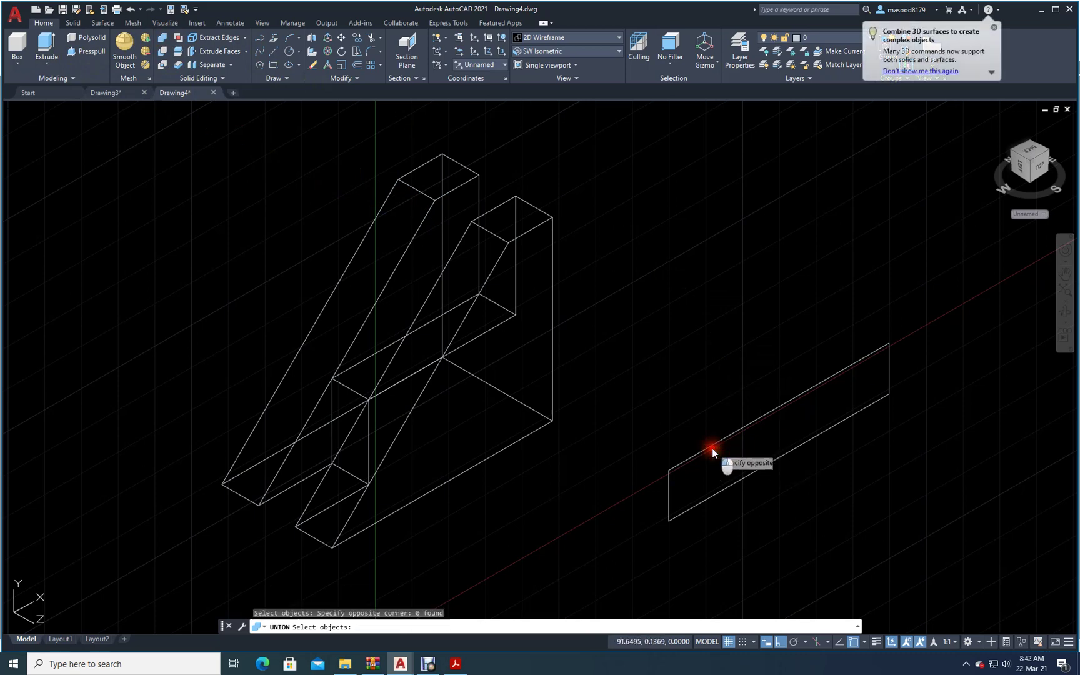
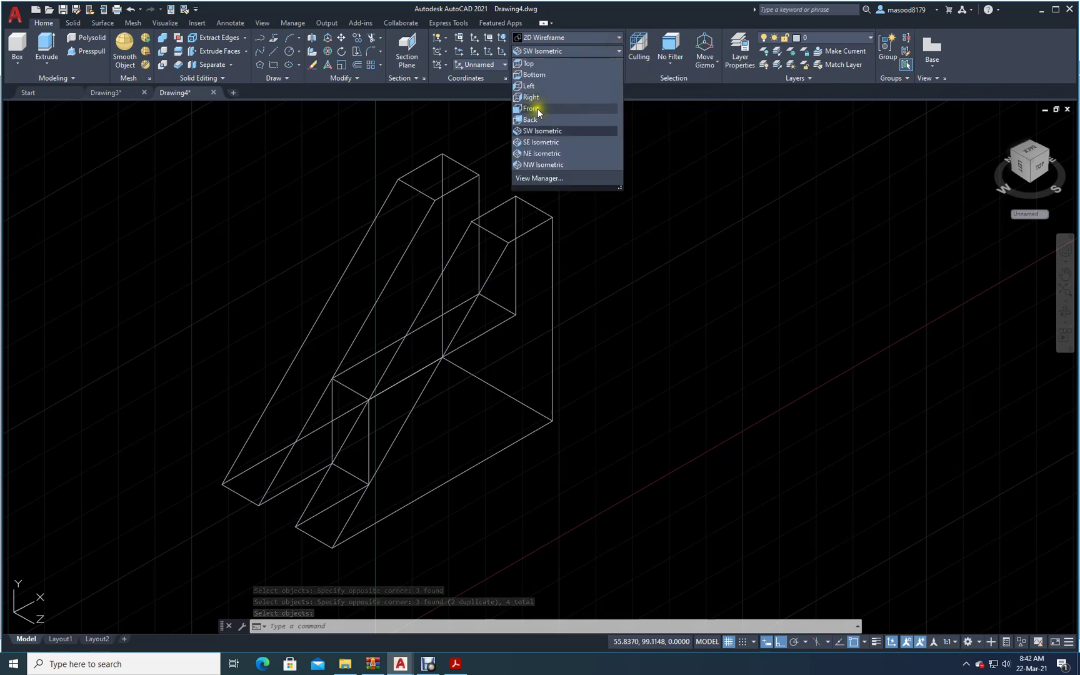
- In the Front view, draw a closed rectangular side-bar profile beside the bracket with lines, 60 units long and 12 units high
{"action": "left_click", "coordinate": [537, 108]}
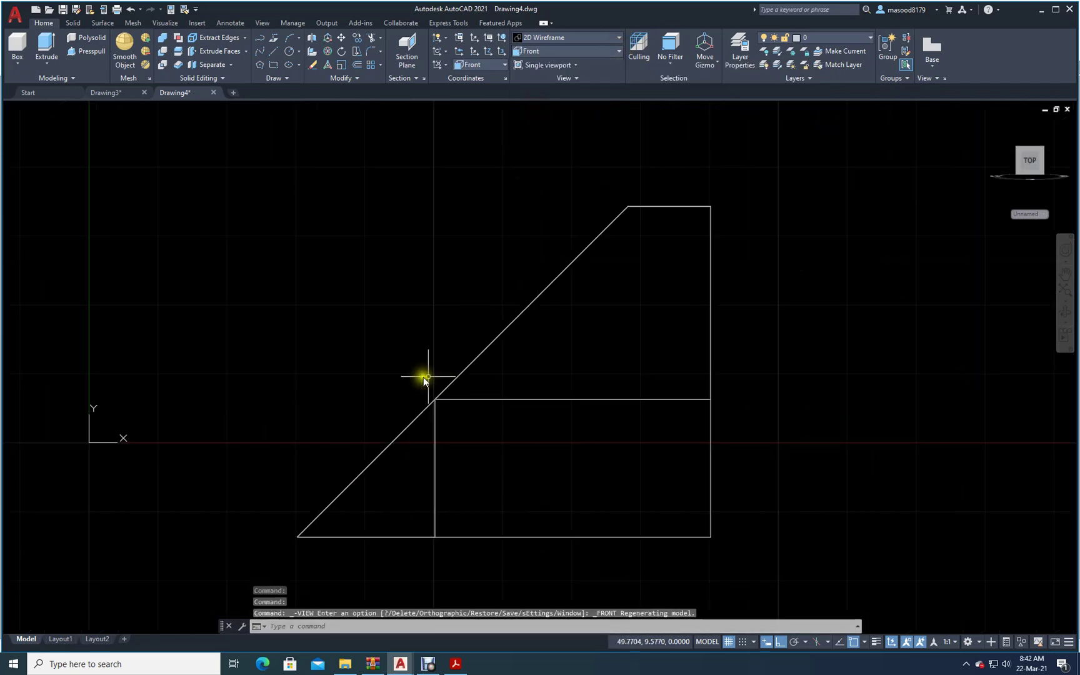
{"action": "middle_click_drag", "start_coordinate": [883, 485], "coordinate": [585, 372]}
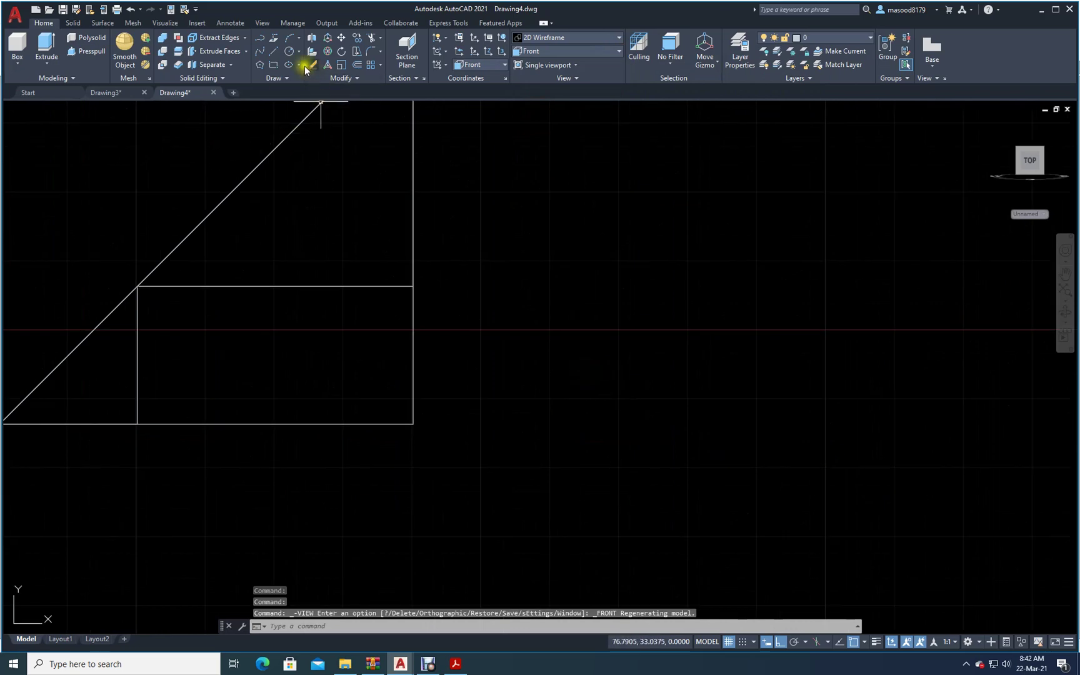
{"action": "left_click", "coordinate": [273, 51]}
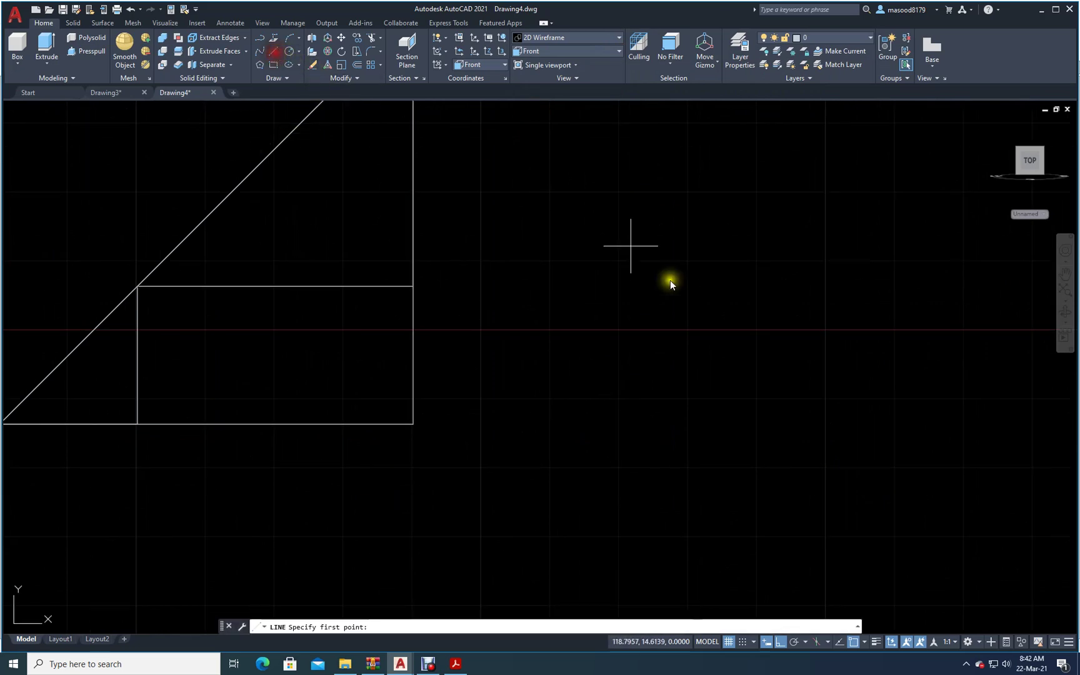
{"action": "left_click", "coordinate": [539, 427]}
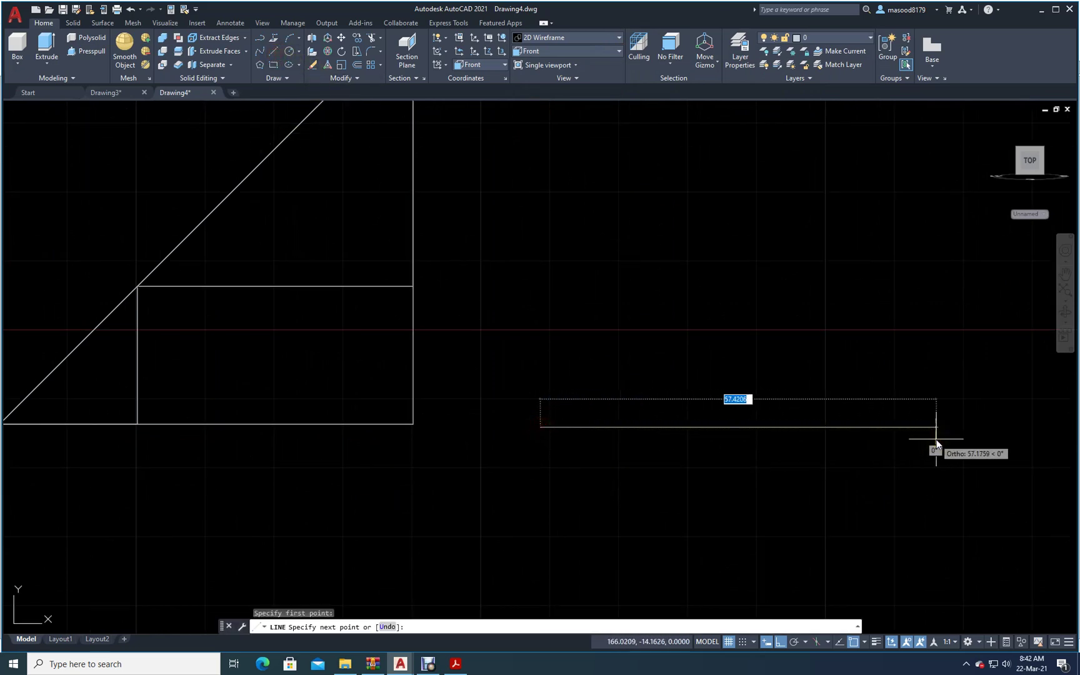
{"action": "key", "text": "BackSpace"}
{"action": "type", "text": "60"}
{"action": "key", "text": "Return"}
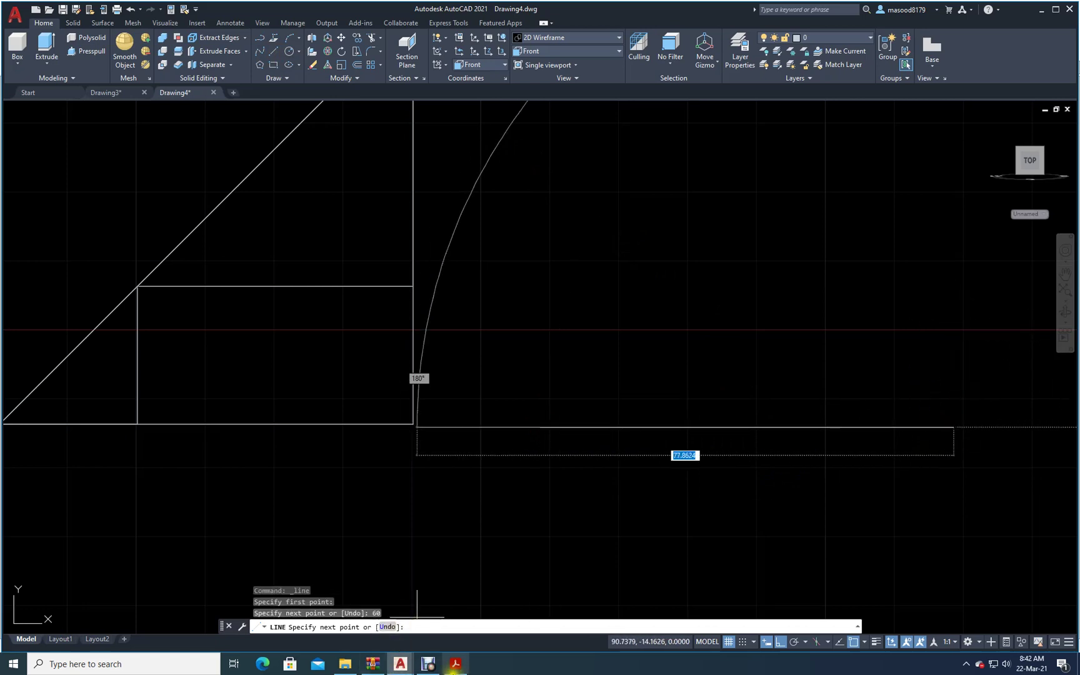
{"action": "left_click", "coordinate": [457, 663]}
{"action": "left_click", "coordinate": [456, 664]}
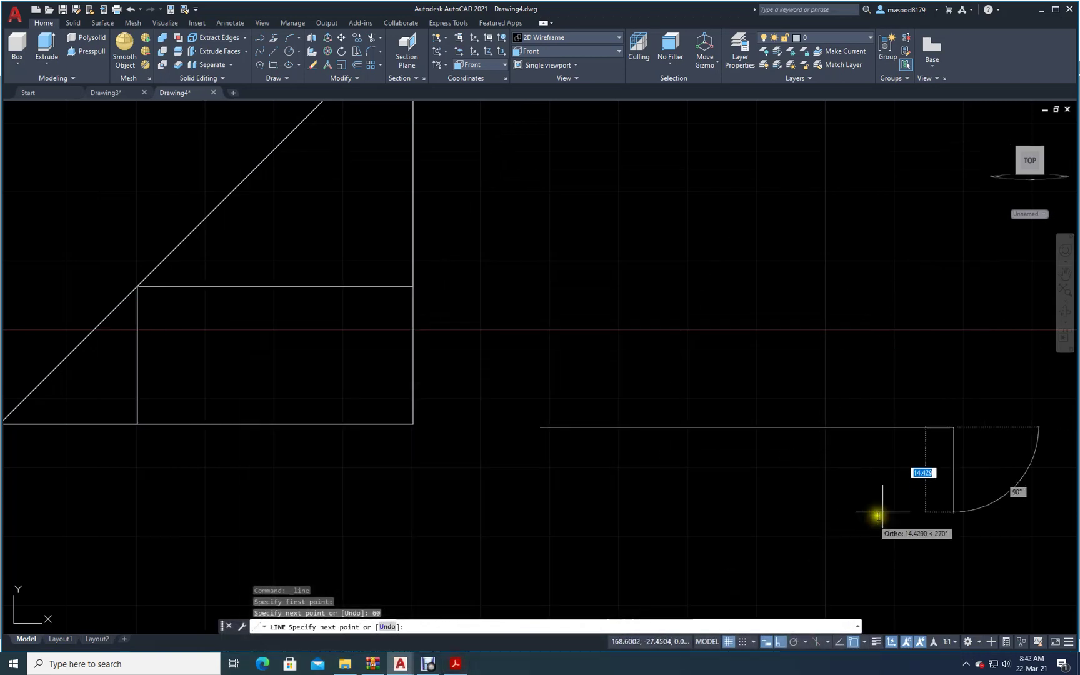
{"action": "type", "text": "12"}
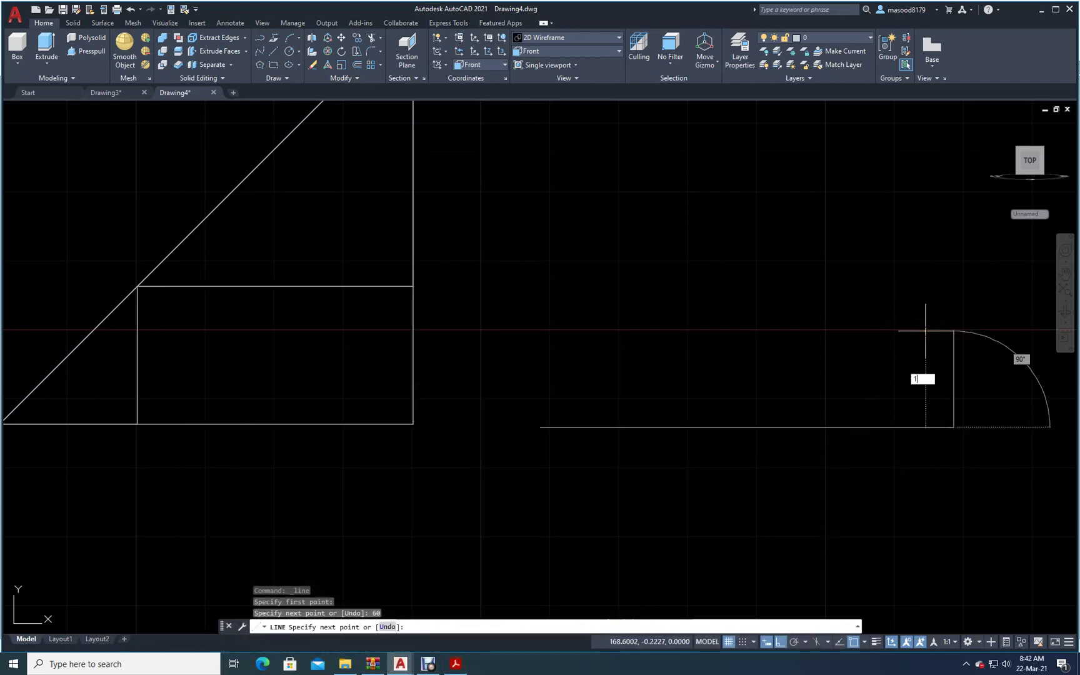
{"action": "key", "text": "Return"}
{"action": "type", "text": "6"}
{"action": "key", "text": "Return"}
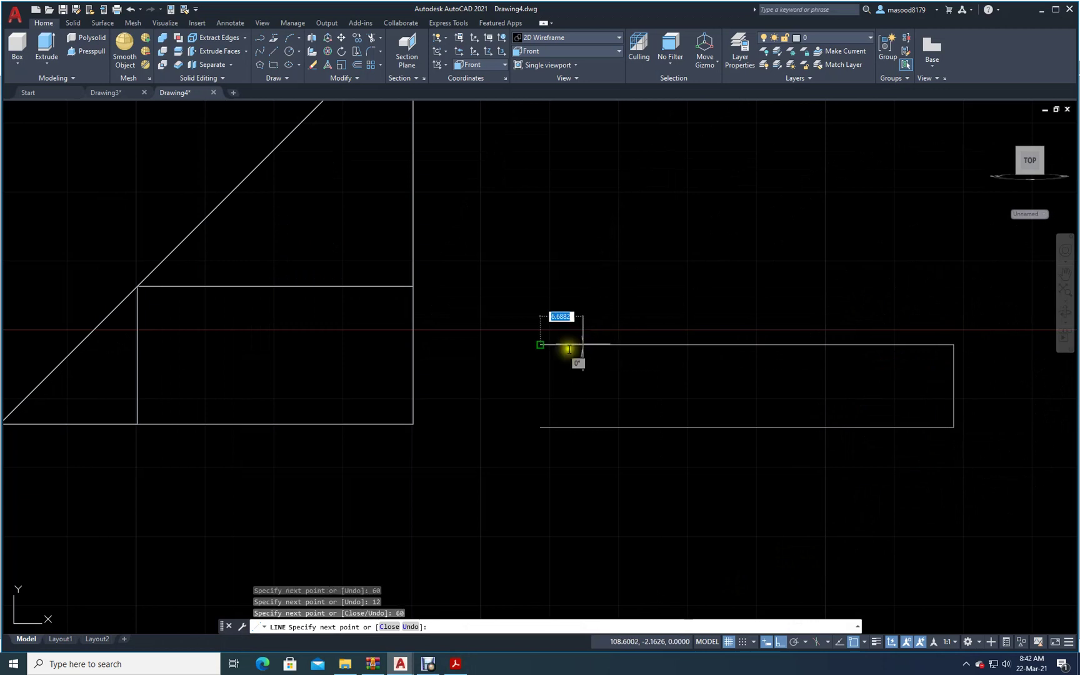
{"action": "type", "text": "c"}
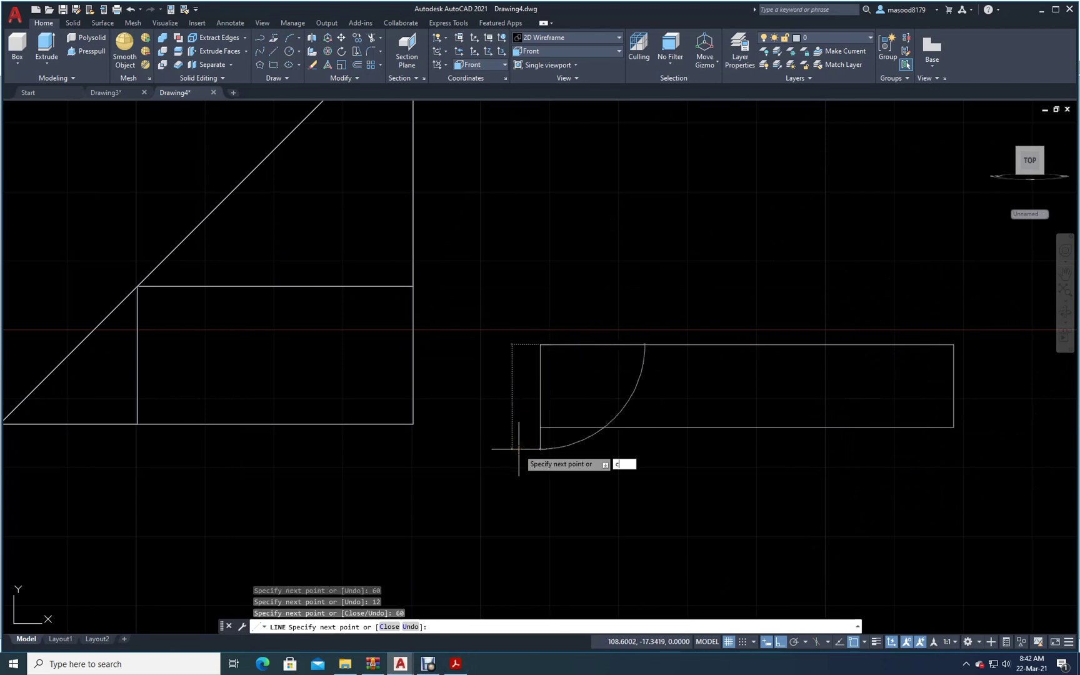
{"action": "key", "text": "Return"}
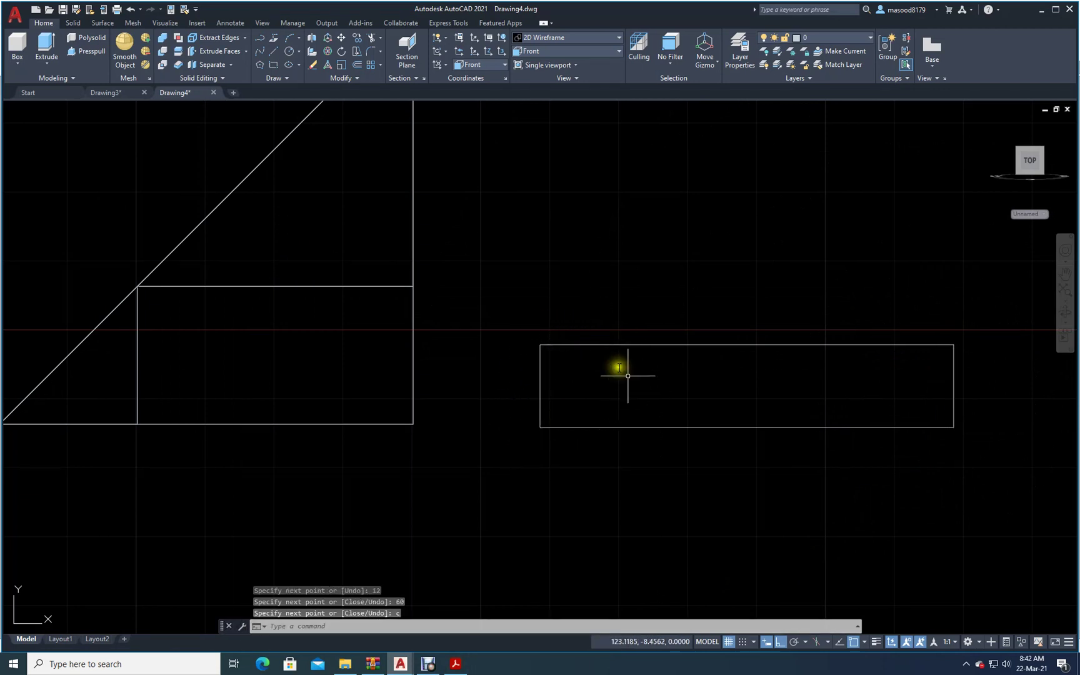
- Set the view to SW Isometric and presspull the 60 by 12 profile 8 units towards the bracket
{"action": "left_click", "coordinate": [616, 52]}
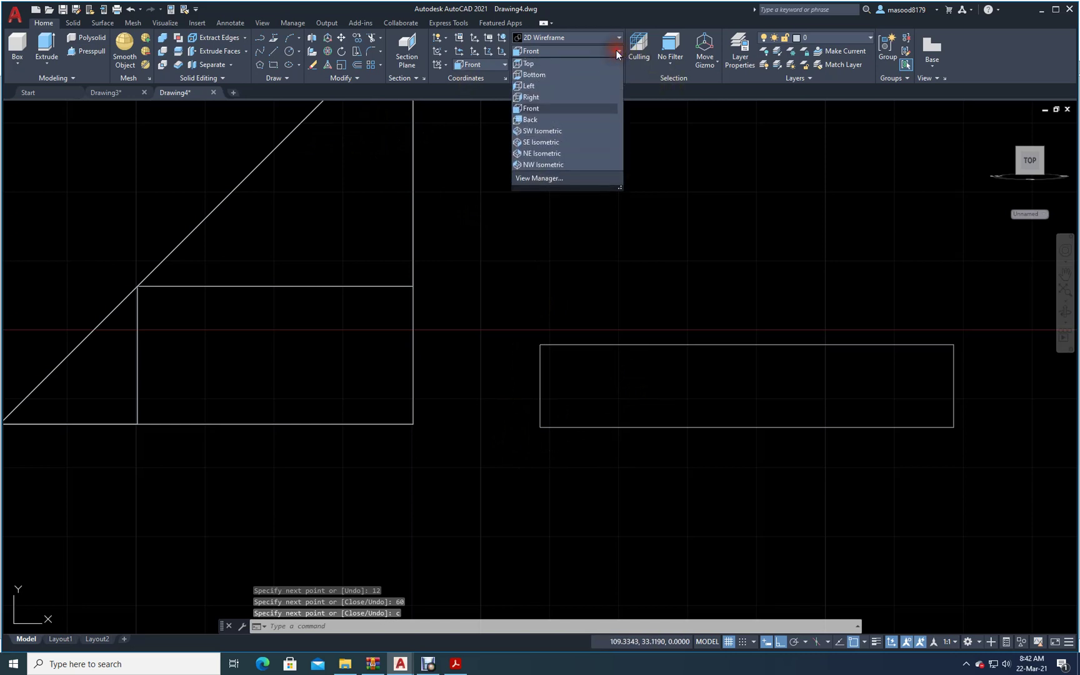
{"action": "left_click", "coordinate": [541, 132]}
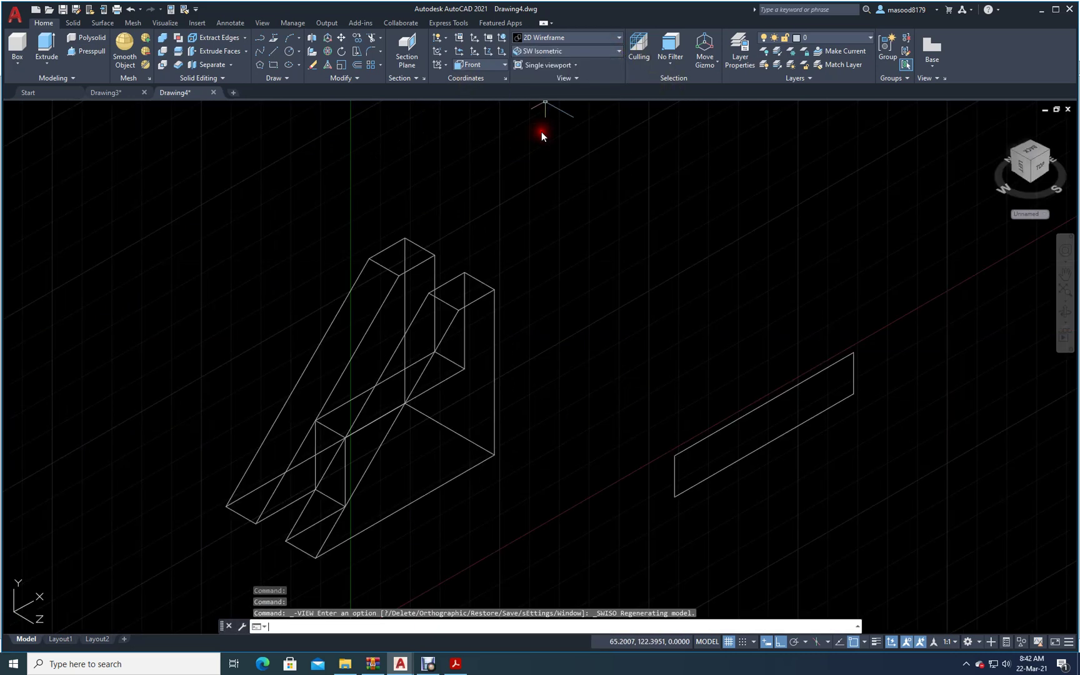
{"action": "left_click", "coordinate": [105, 49]}
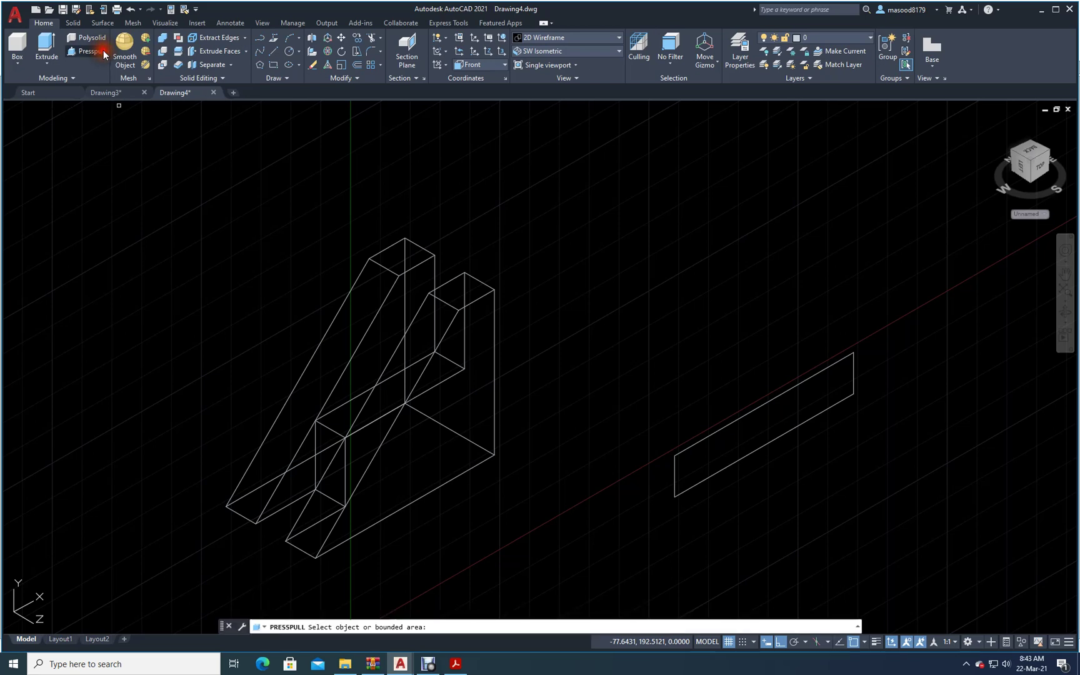
{"action": "left_click", "coordinate": [702, 458]}
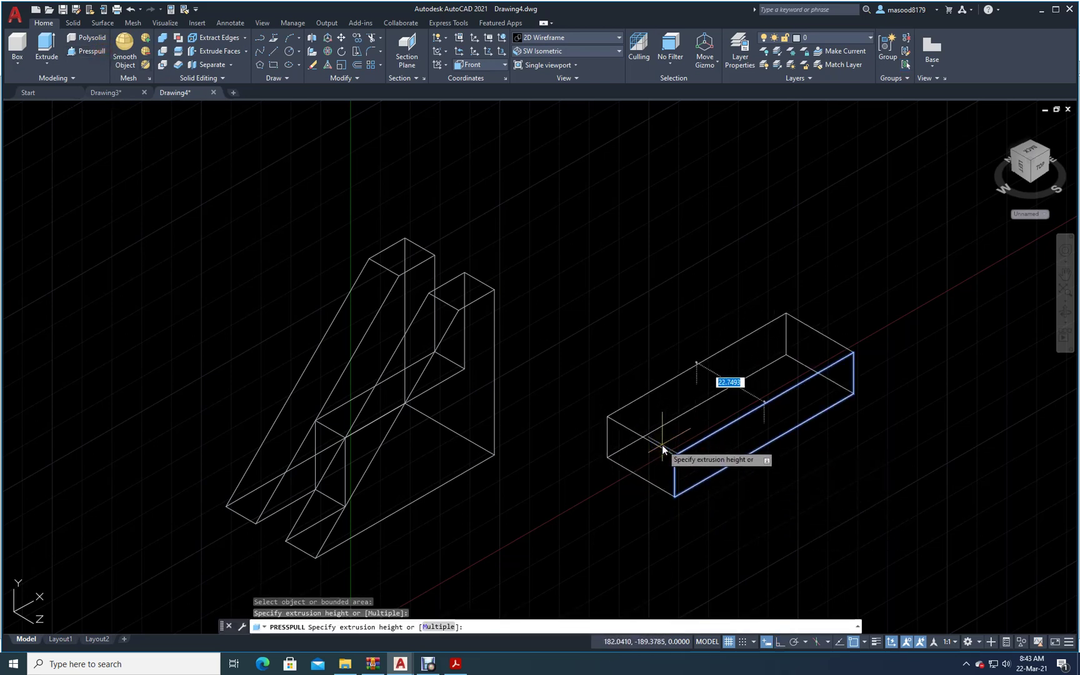
{"action": "type", "text": "8"}
{"action": "key", "text": "Return"}
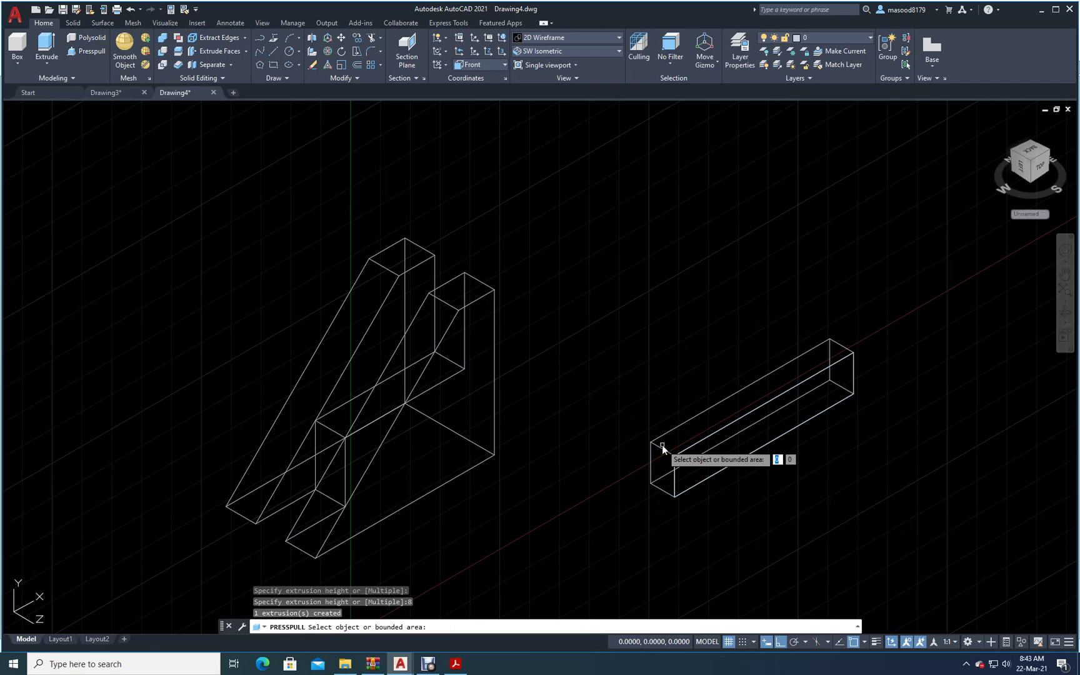
{"action": "right_click", "coordinate": [619, 410]}
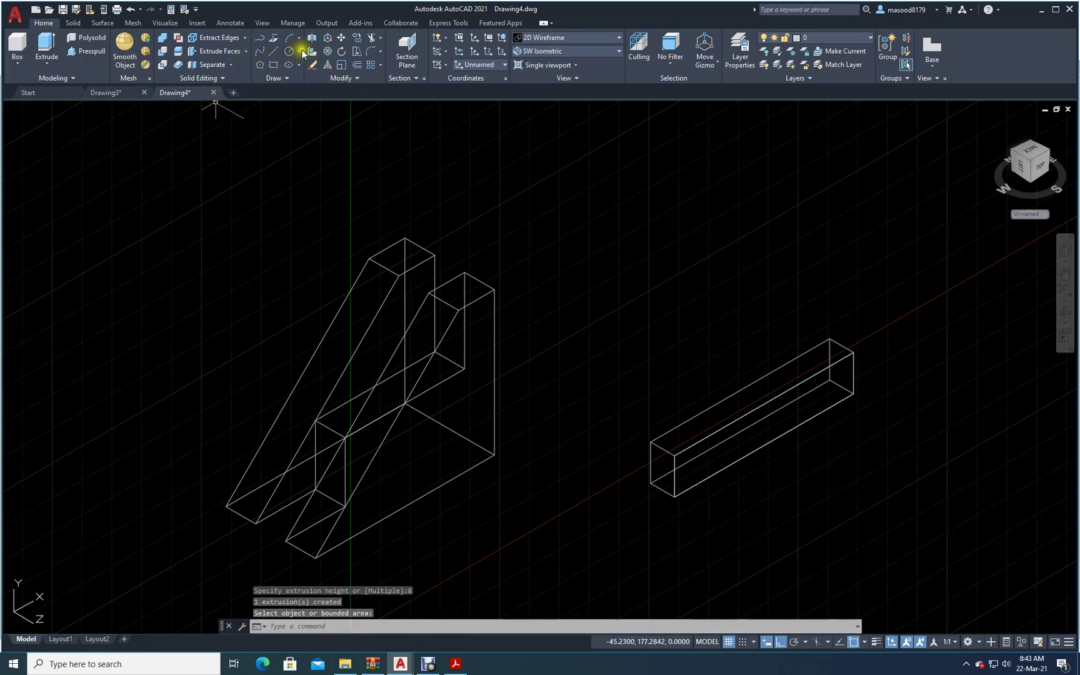
- Move the 8-unit-thick bar straight back off its profile into the free space behind it, leaving the profile lines in place
{"action": "left_click", "coordinate": [337, 38]}
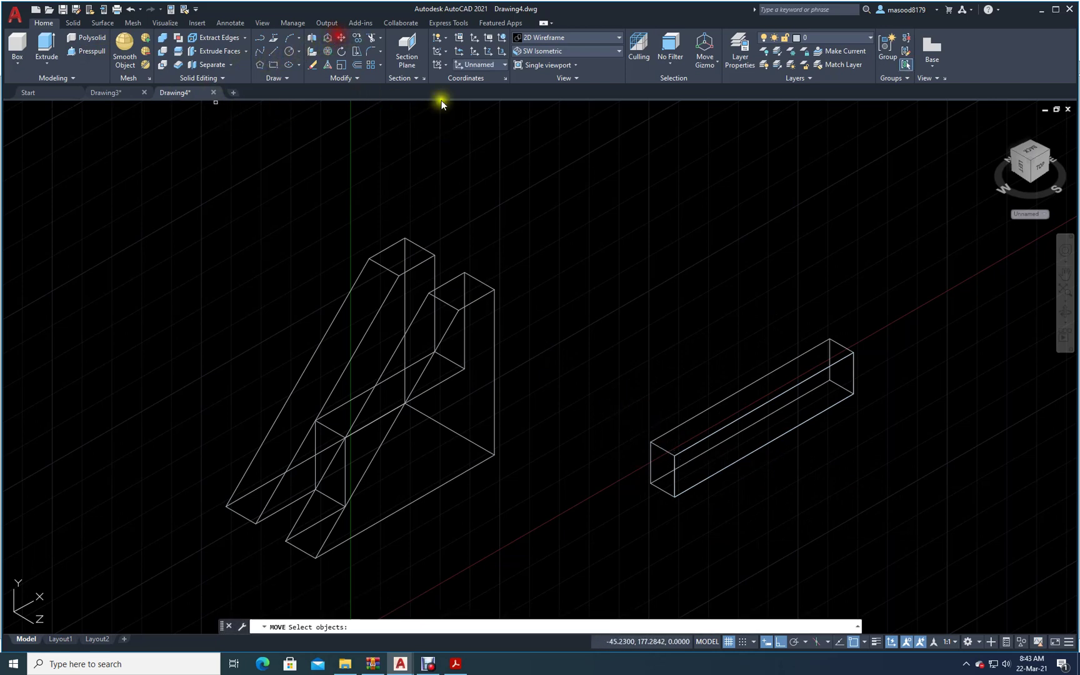
{"action": "left_click", "coordinate": [666, 451]}
{"action": "key", "text": "Return"}
{"action": "left_click", "coordinate": [668, 379]}
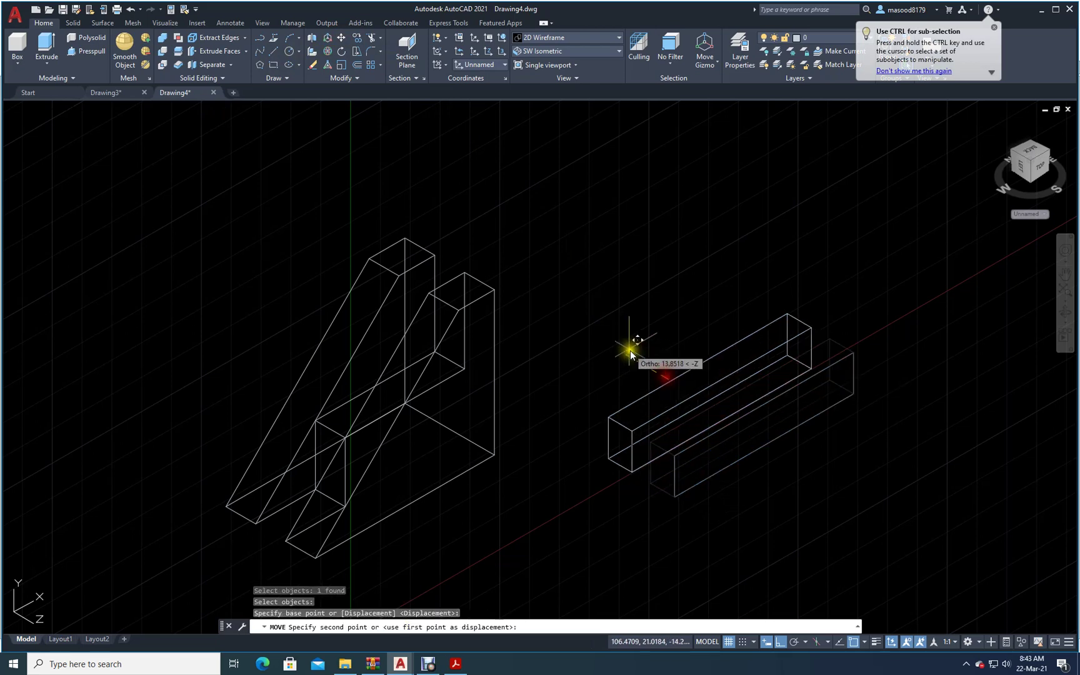
{"action": "left_click", "coordinate": [549, 271]}
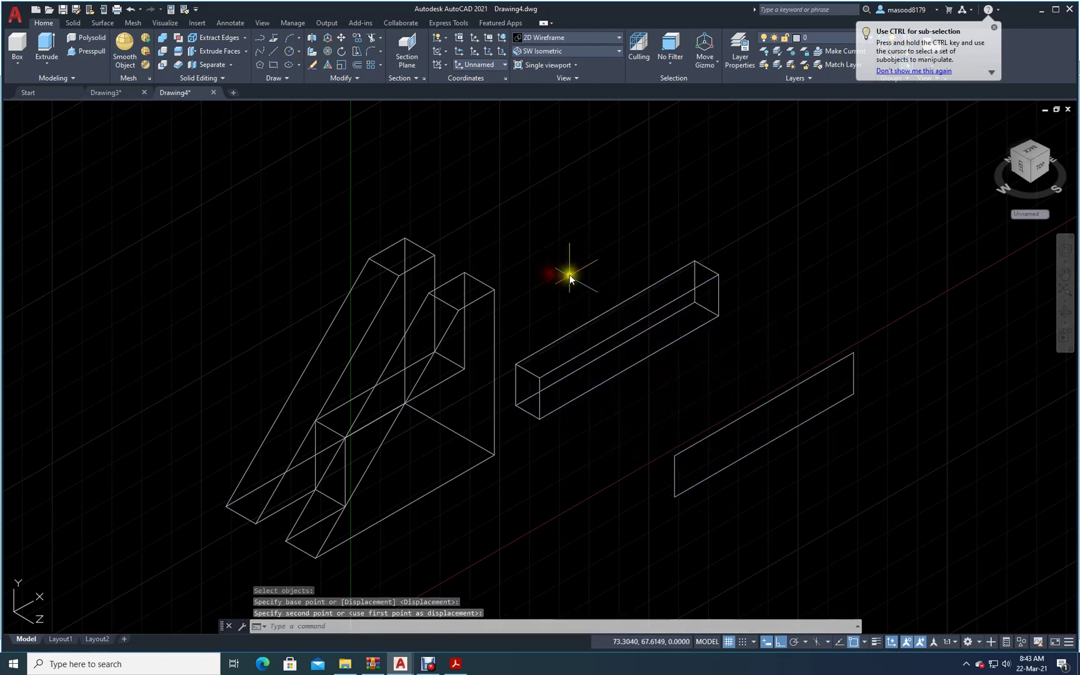
- Presspull the remaining 60 by 12 profile 8 units to form the second side bar
{"action": "left_click", "coordinate": [94, 53]}
{"action": "left_click", "coordinate": [715, 459]}
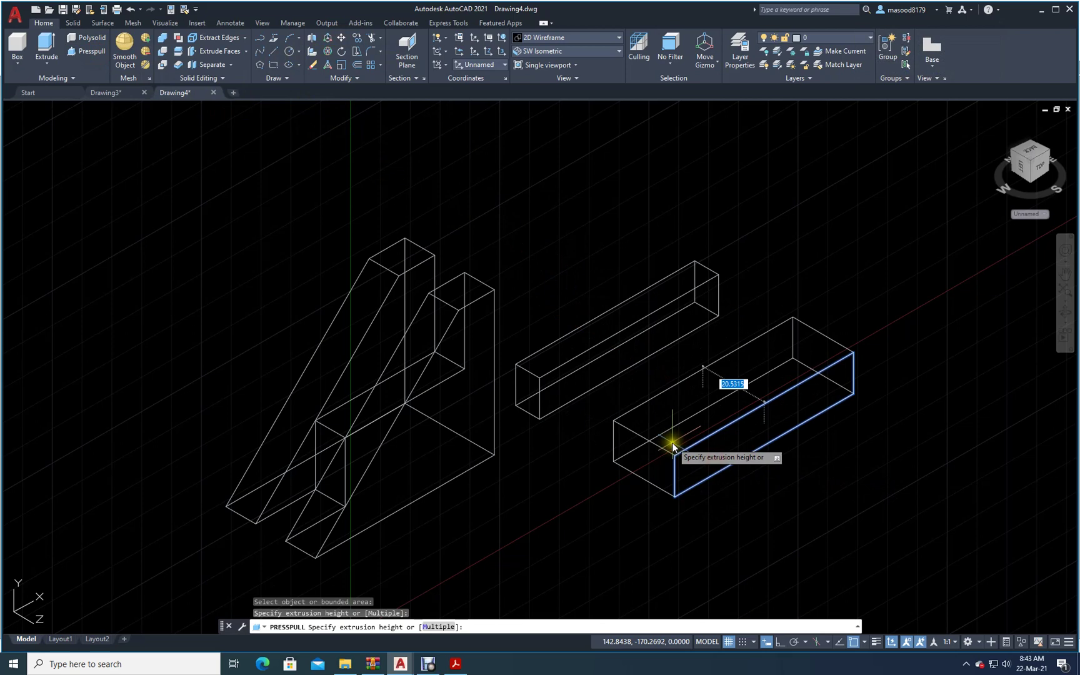
{"action": "type", "text": "8"}
{"action": "key", "text": "Return"}
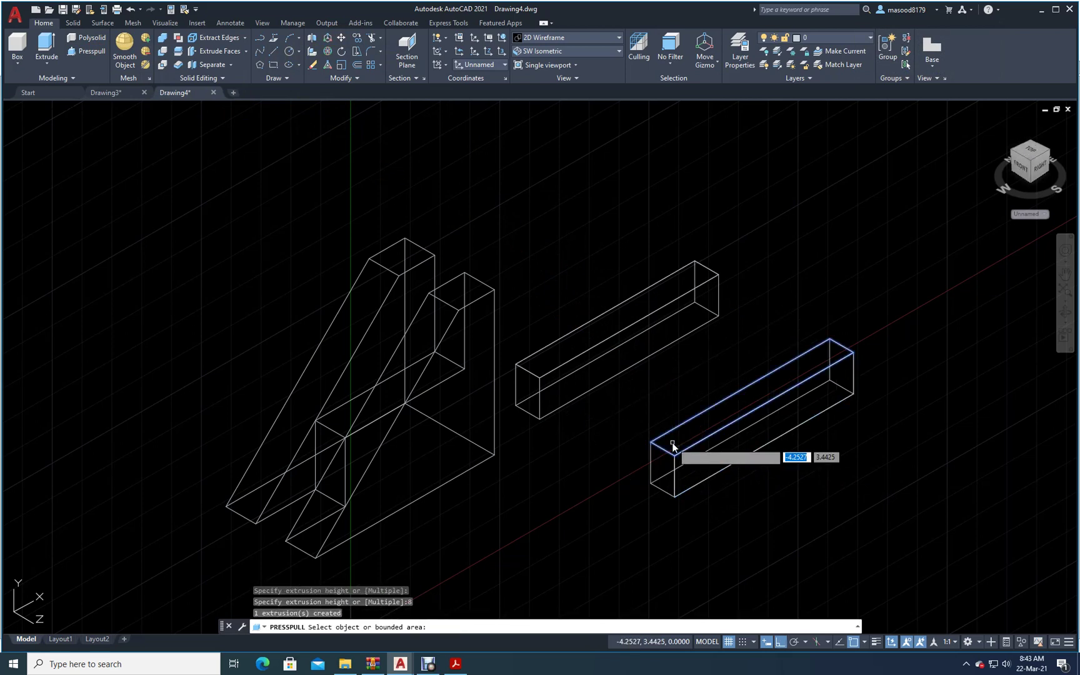
- Move the second side bar straight forward off its profile into the free space in front, leaving the profile lines in place
{"action": "key", "text": "Escape"}
{"action": "left_click", "coordinate": [340, 37]}
{"action": "left_click", "coordinate": [703, 415]}
{"action": "left_click", "coordinate": [703, 415]}
{"action": "left_click", "coordinate": [676, 437]}
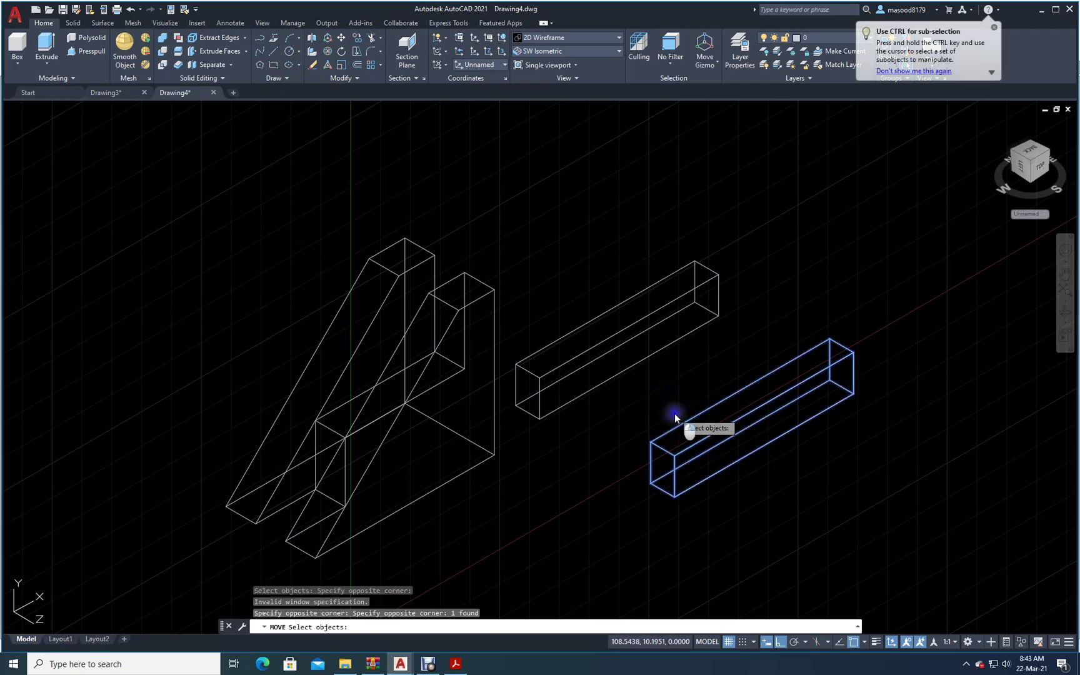
{"action": "right_click", "coordinate": [674, 414]}
{"action": "left_click", "coordinate": [700, 434]}
{"action": "left_click", "coordinate": [818, 495]}
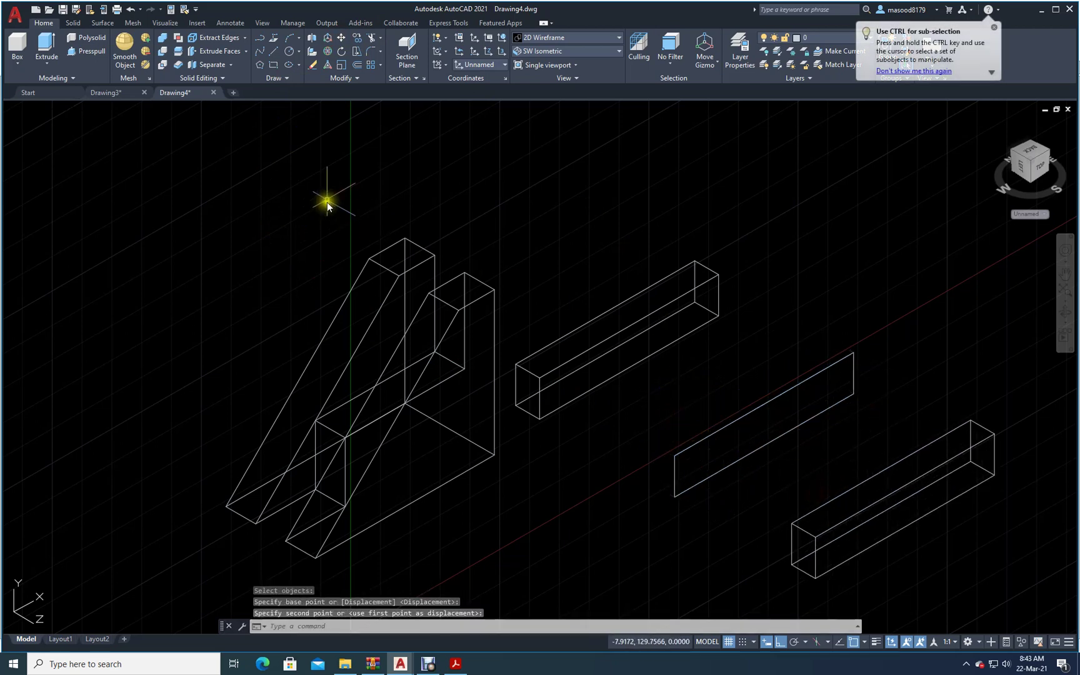
- Erase the four leftover lines of the 60 by 12 profile between the two side bars
{"action": "left_click", "coordinate": [312, 65]}
{"action": "left_click", "coordinate": [868, 424]}
{"action": "left_click", "coordinate": [794, 334]}
{"action": "left_click", "coordinate": [679, 494]}
{"action": "left_click", "coordinate": [653, 449]}
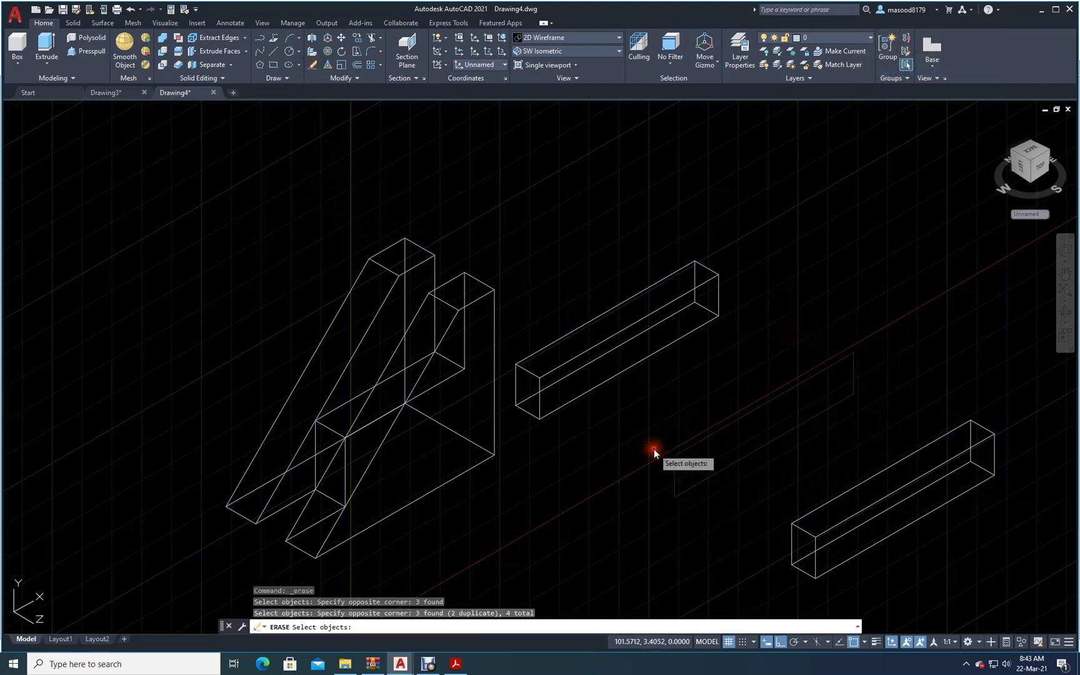
{"action": "key", "text": "Return"}
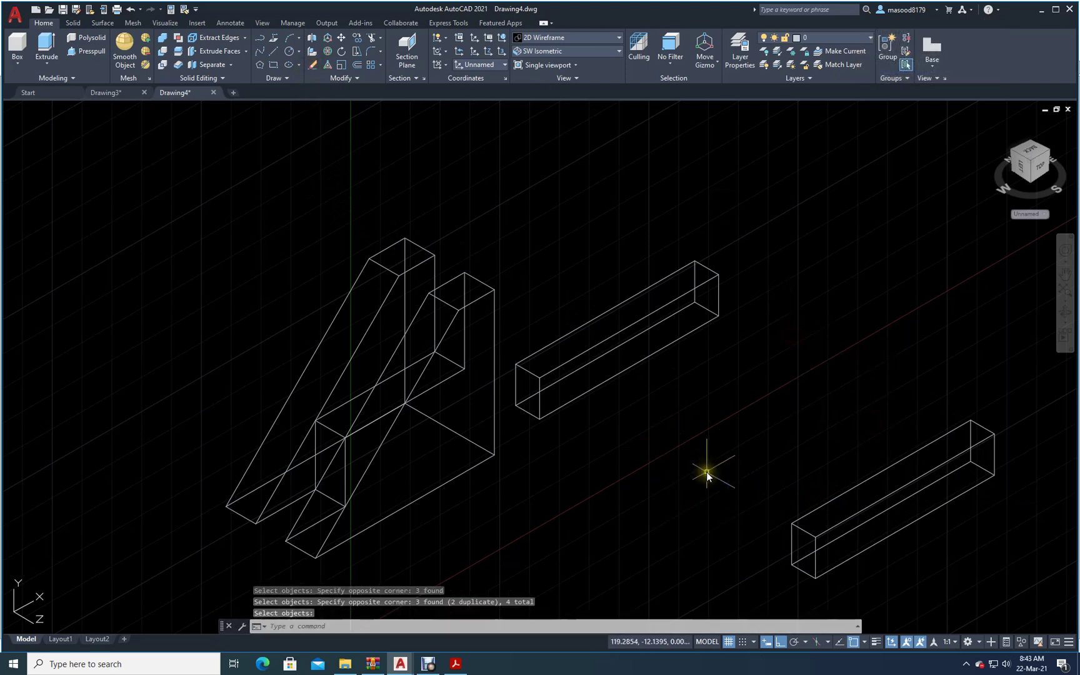
- Move the first side bar by its rear lower inner corner onto the rear bottom corner of the bracket's far leg
{"action": "left_click", "coordinate": [340, 38]}
{"action": "left_click", "coordinate": [687, 293]}
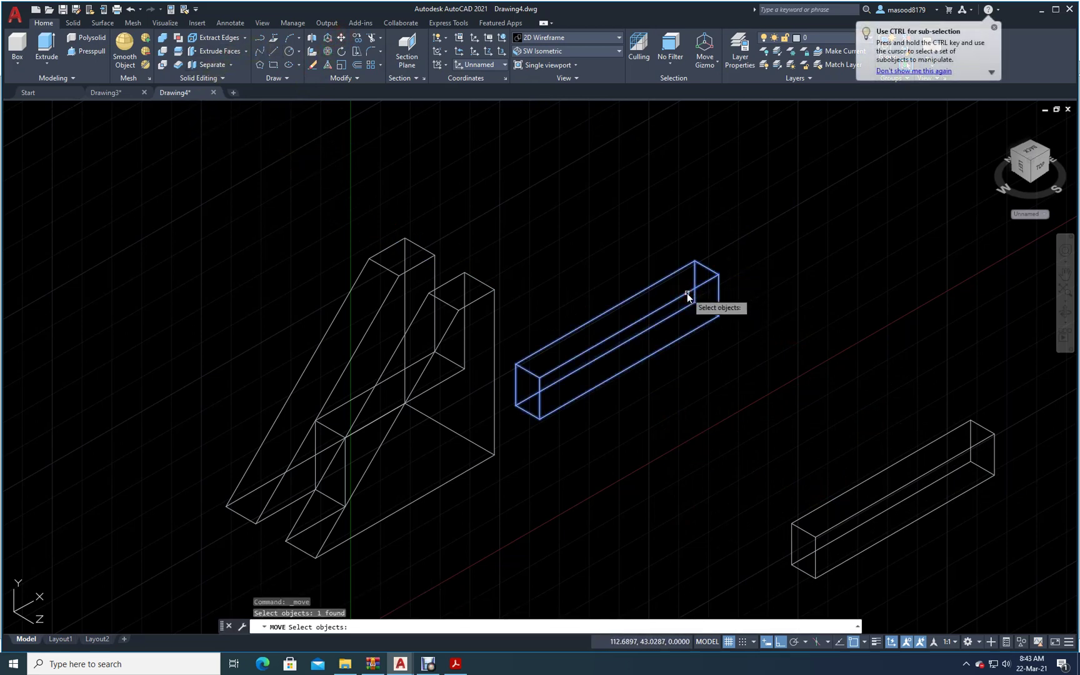
{"action": "key", "text": "Return"}
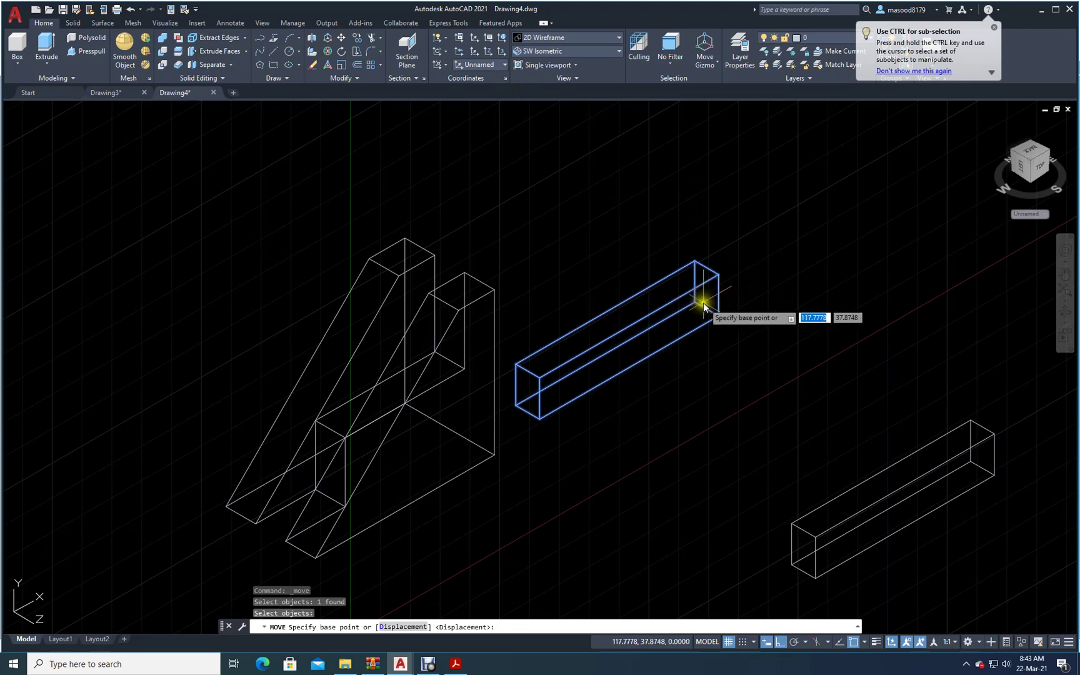
{"action": "left_click", "coordinate": [718, 317]}
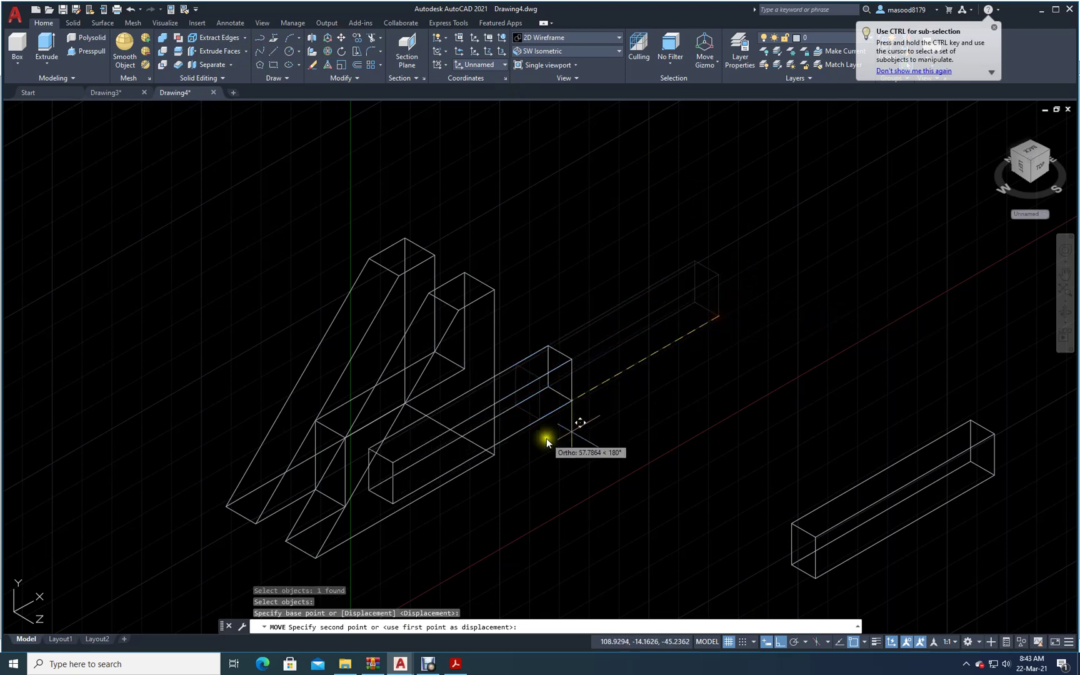
{"action": "left_click", "coordinate": [400, 404]}
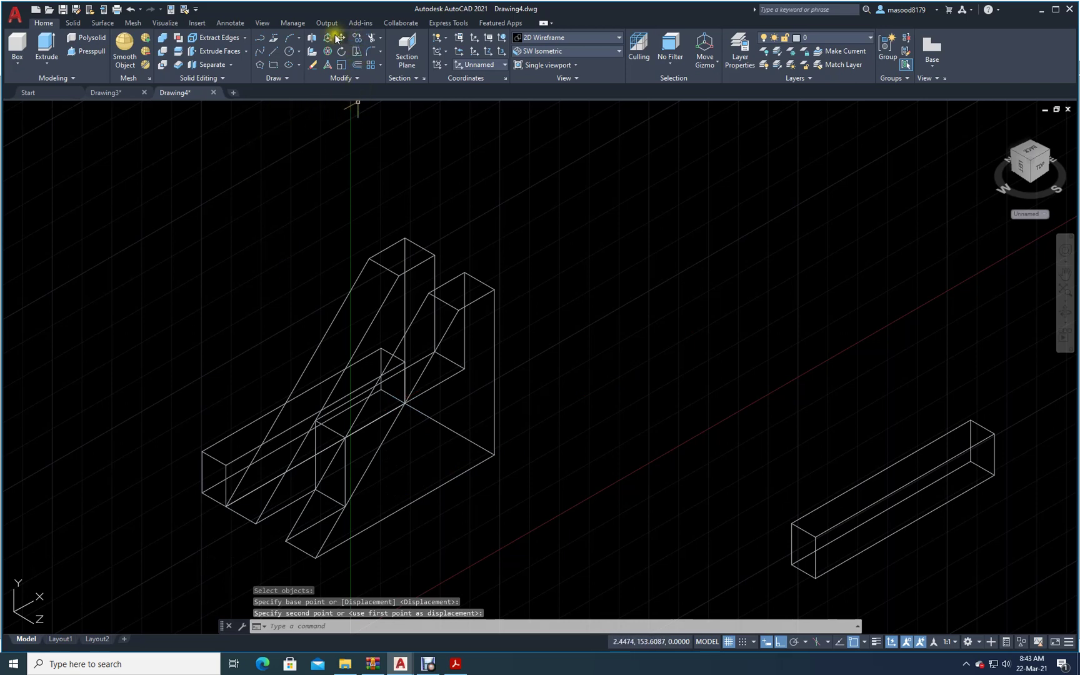
- Move the second side bar by its rear lower inner corner onto the rear bottom corner of the bracket's near leg
{"action": "left_click", "coordinate": [343, 37]}
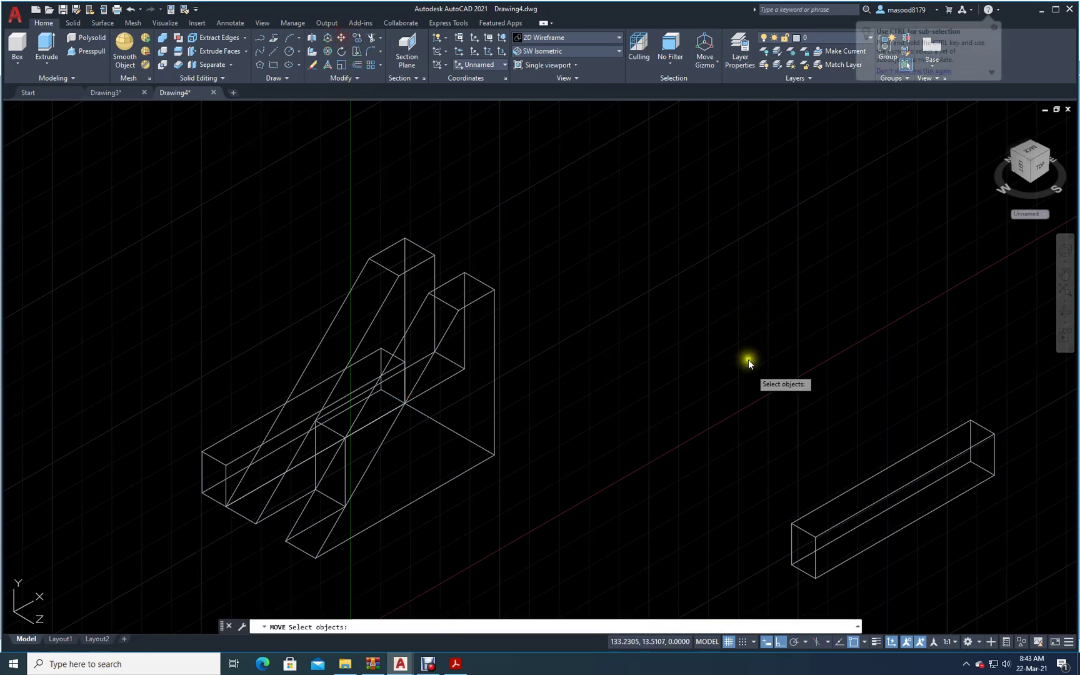
{"action": "left_click", "coordinate": [798, 518]}
{"action": "key", "text": "Return"}
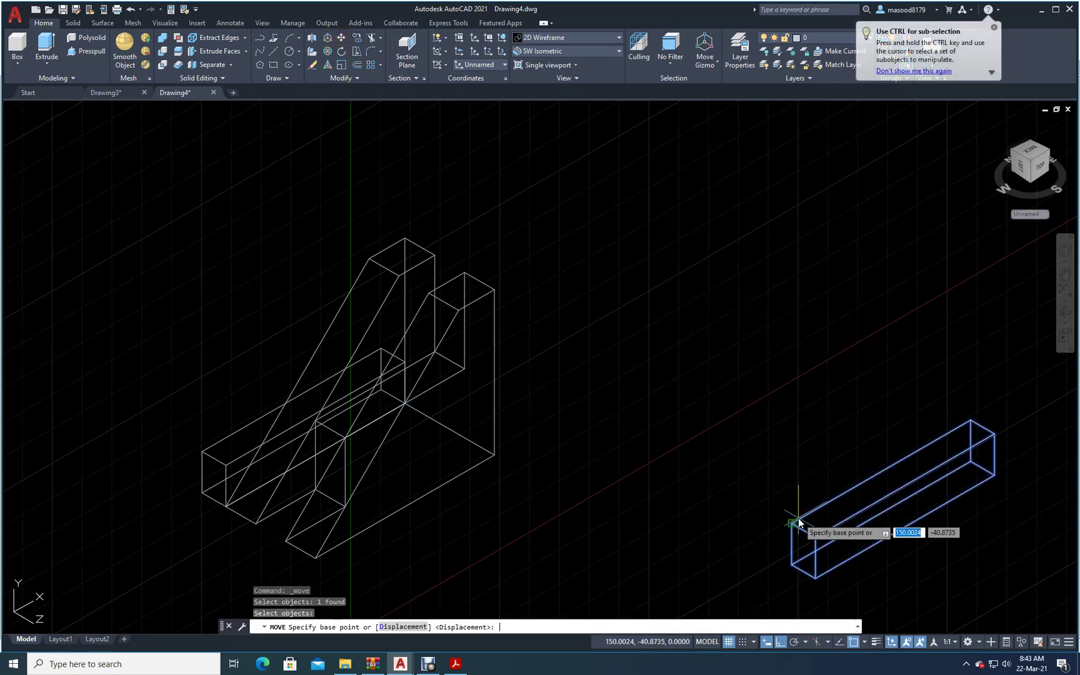
{"action": "left_click", "coordinate": [972, 463]}
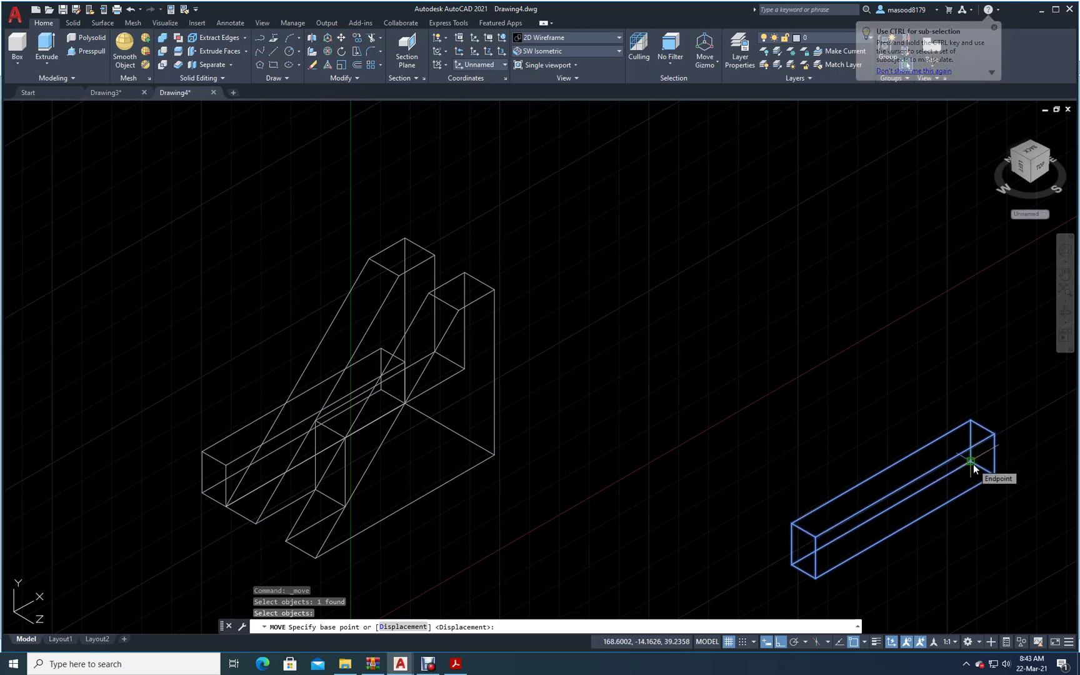
{"action": "left_click", "coordinate": [490, 463]}
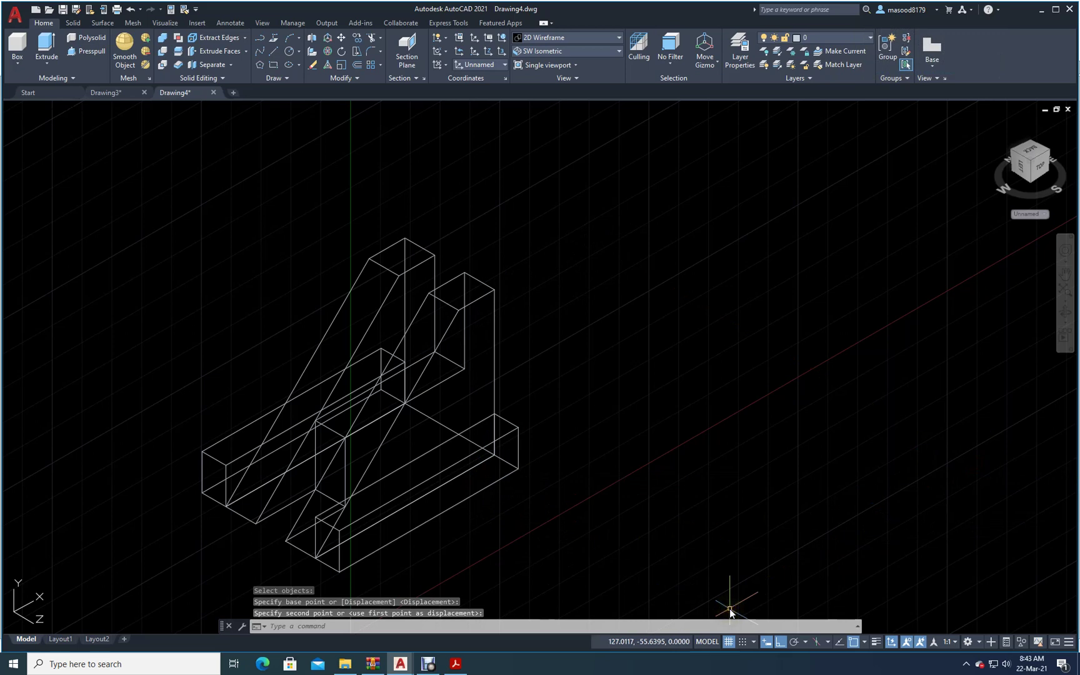
- Union the bracket body and both side bars into one solid
{"action": "left_click", "coordinate": [162, 37]}
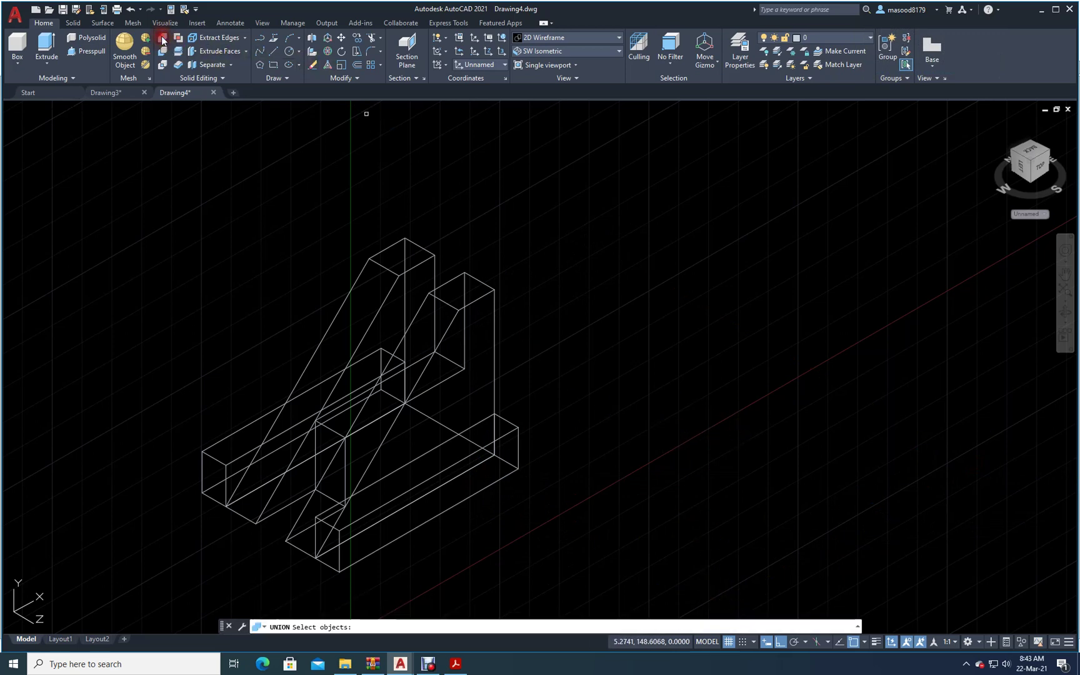
{"action": "left_click", "coordinate": [216, 458]}
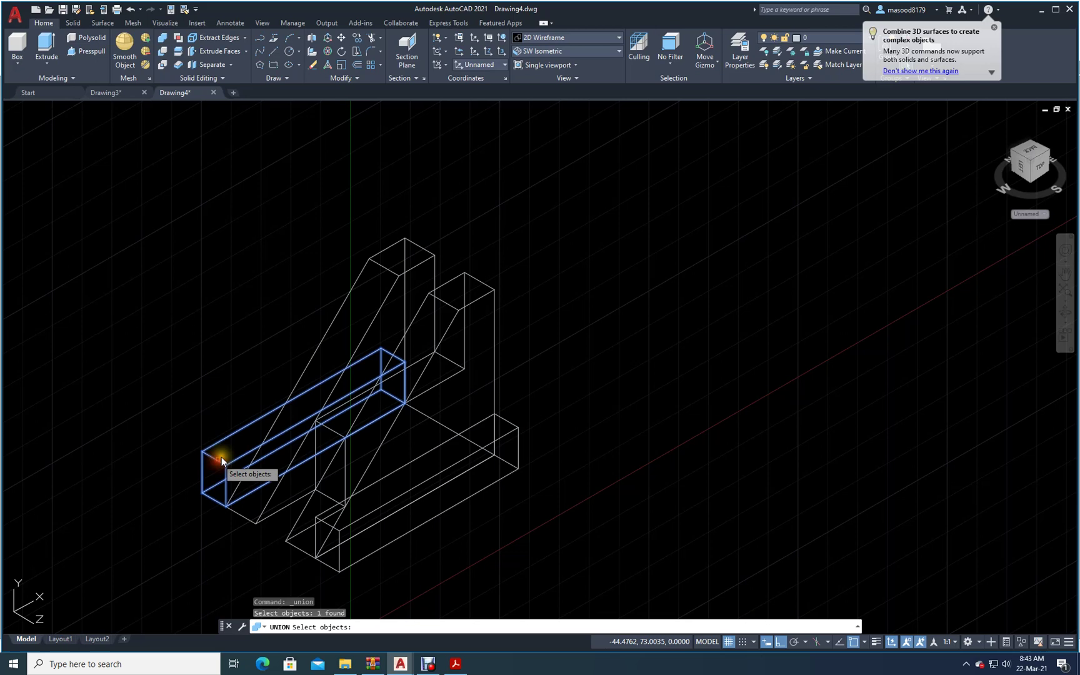
{"action": "left_click", "coordinate": [312, 358]}
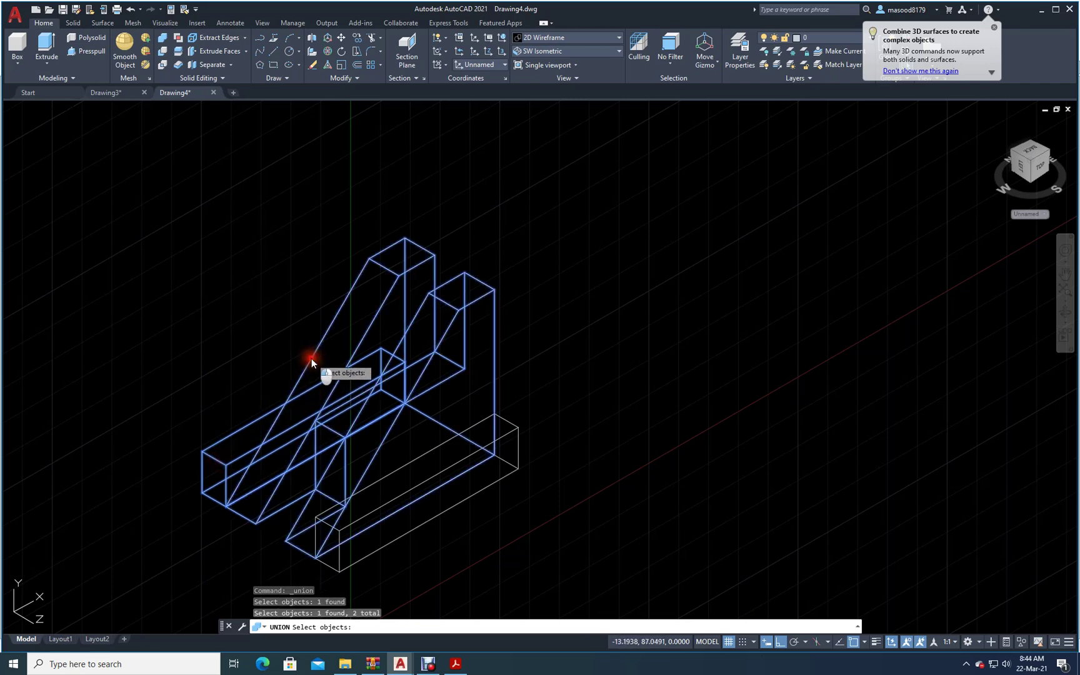
{"action": "left_click", "coordinate": [518, 455]}
{"action": "key", "text": "Return"}
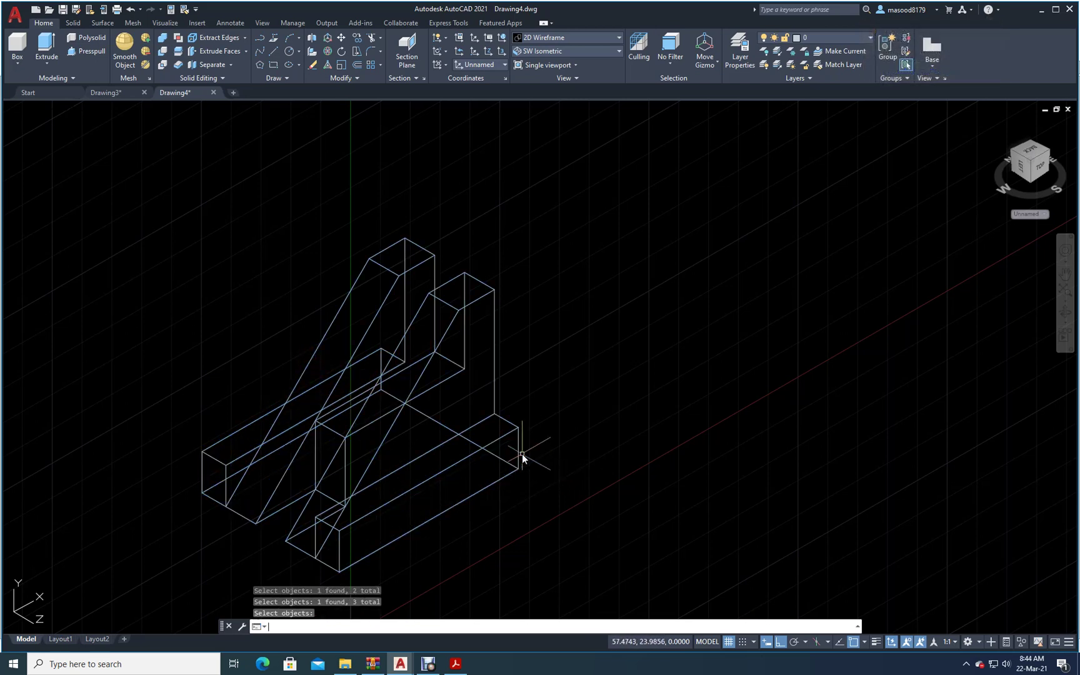
- Set the visual style to Hidden and compare the model with figure 4-10 in the PDF
{"action": "left_click", "coordinate": [618, 40]}
{"action": "left_click", "coordinate": [629, 61]}
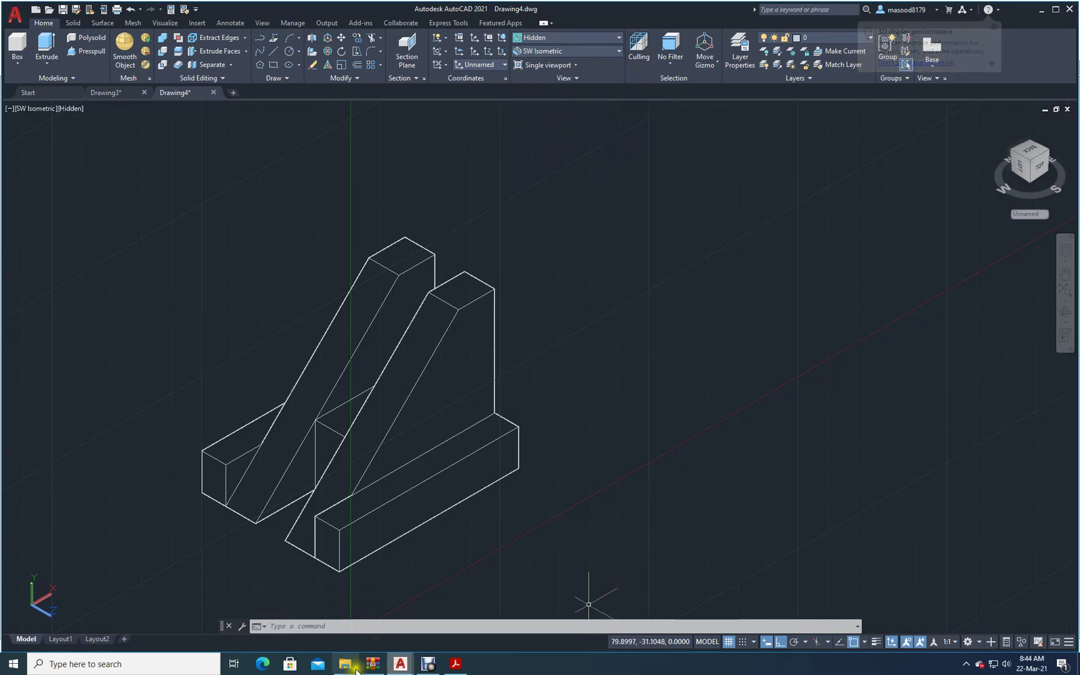
{"action": "left_click", "coordinate": [444, 666]}
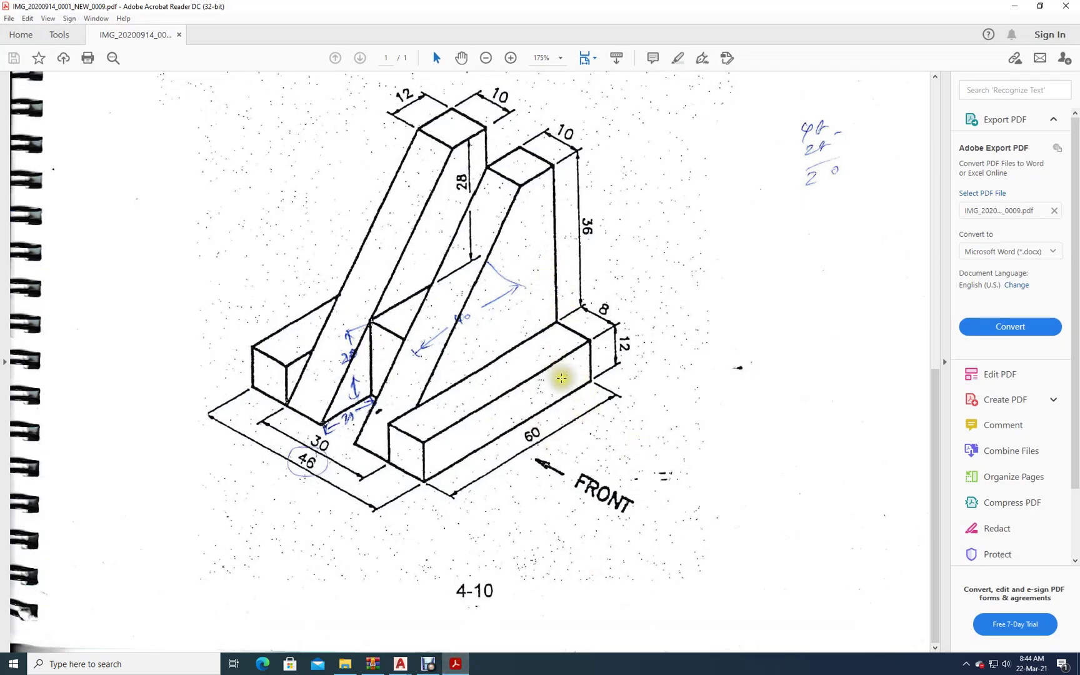
{"action": "left_click", "coordinate": [456, 664]}
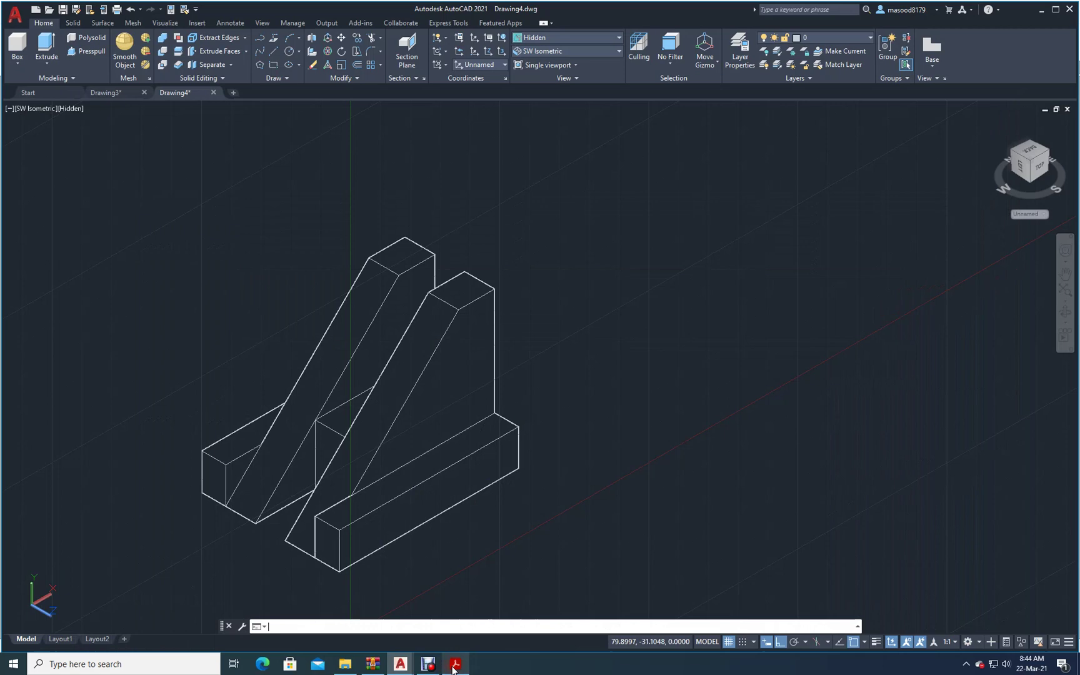
- Switch to Layout1 and erase its existing viewport to clear the sheet
{"action": "left_click", "coordinate": [61, 640]}
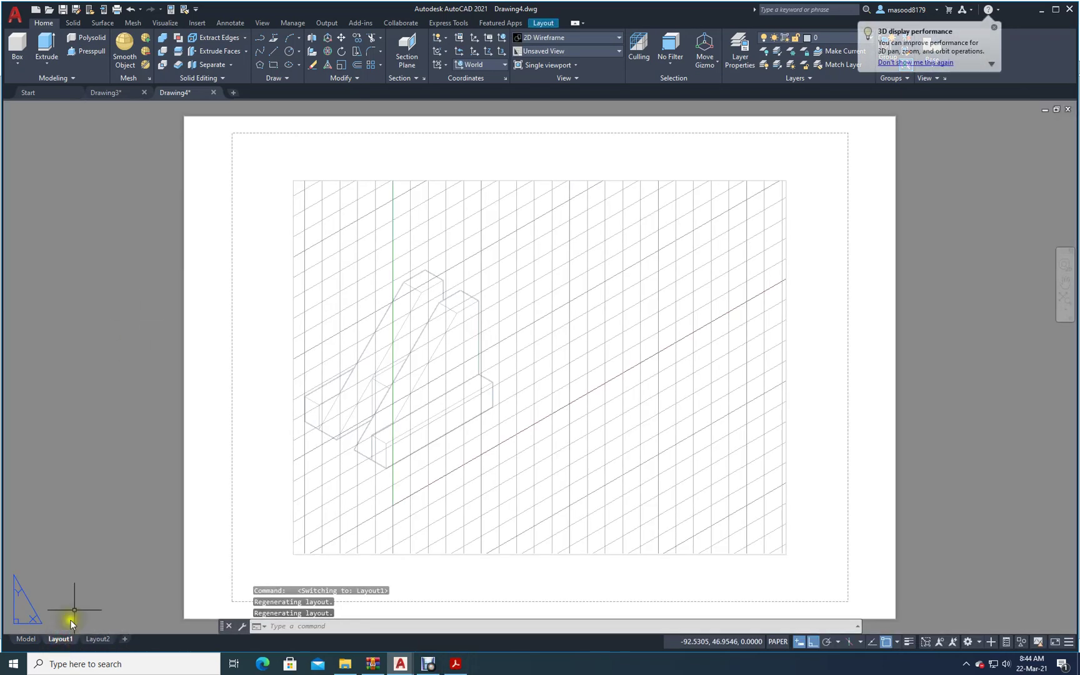
{"action": "left_click", "coordinate": [313, 65]}
{"action": "left_click", "coordinate": [821, 586]}
{"action": "left_click", "coordinate": [271, 155]}
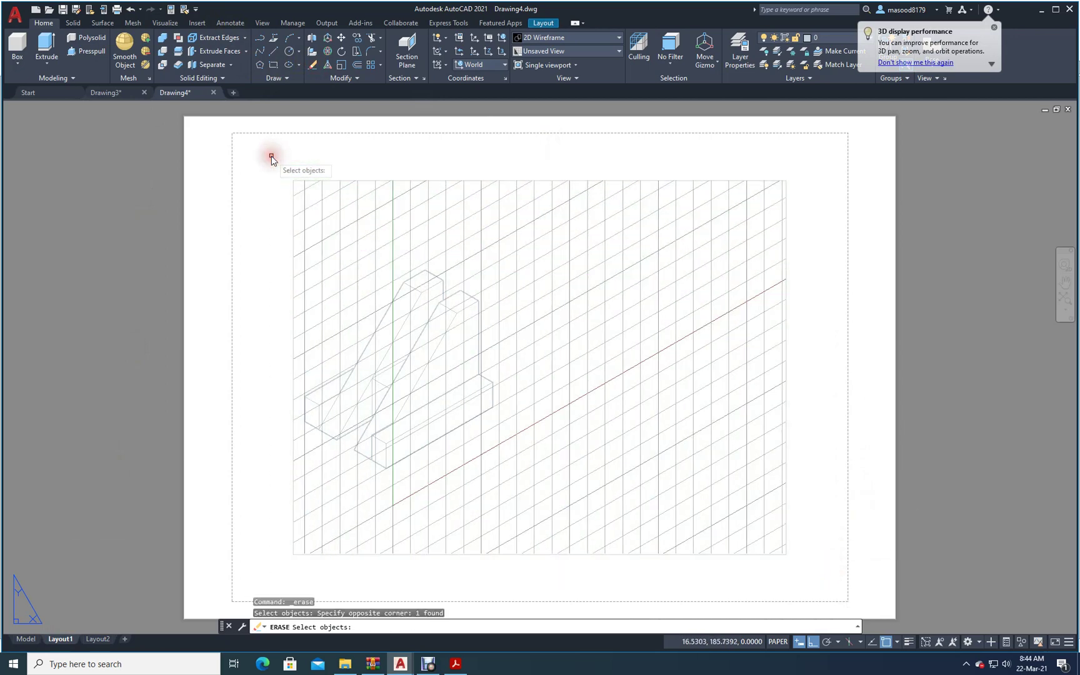
{"action": "key", "text": "Return"}
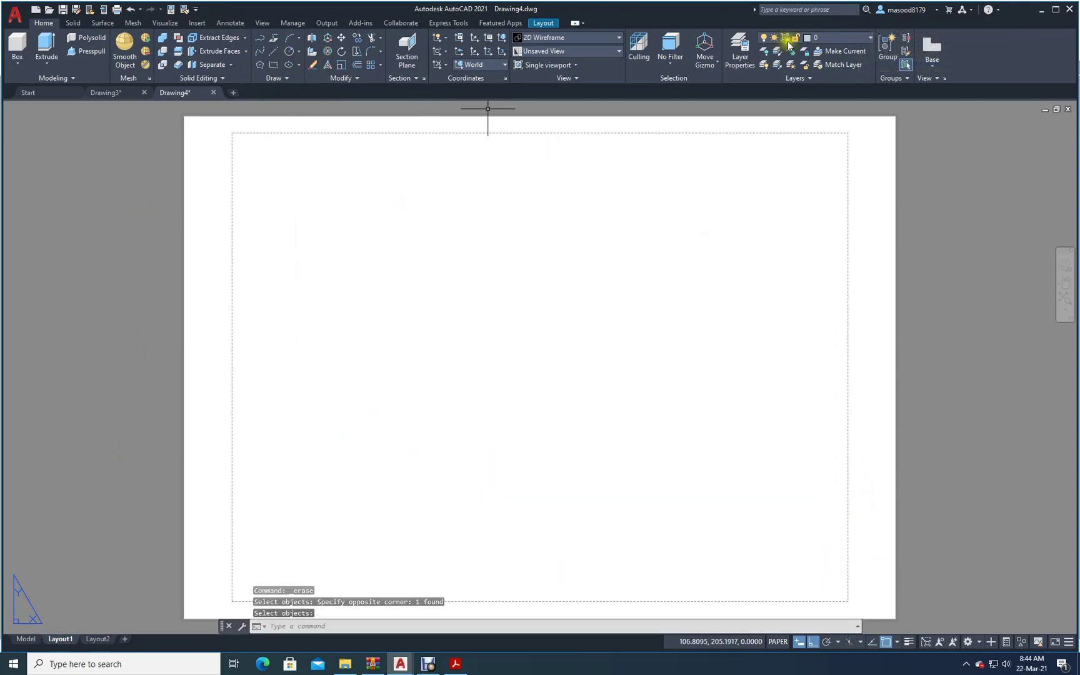
- Set the drafting standard for new drawing views to third angle projection
{"action": "left_click", "coordinate": [945, 79]}
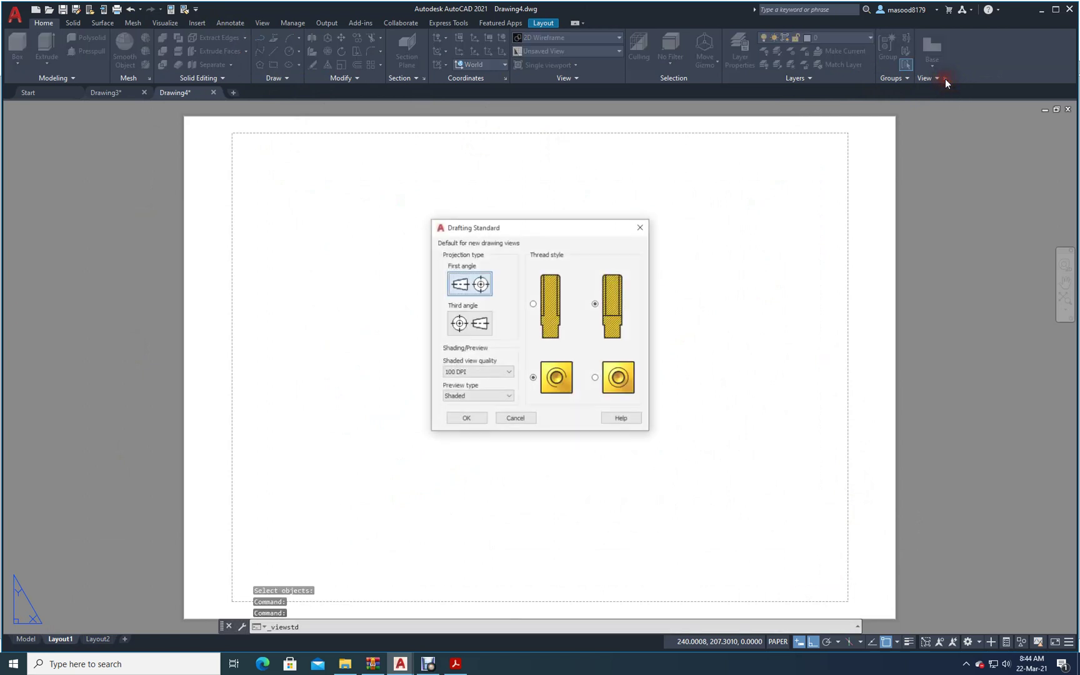
{"action": "left_click", "coordinate": [480, 323]}
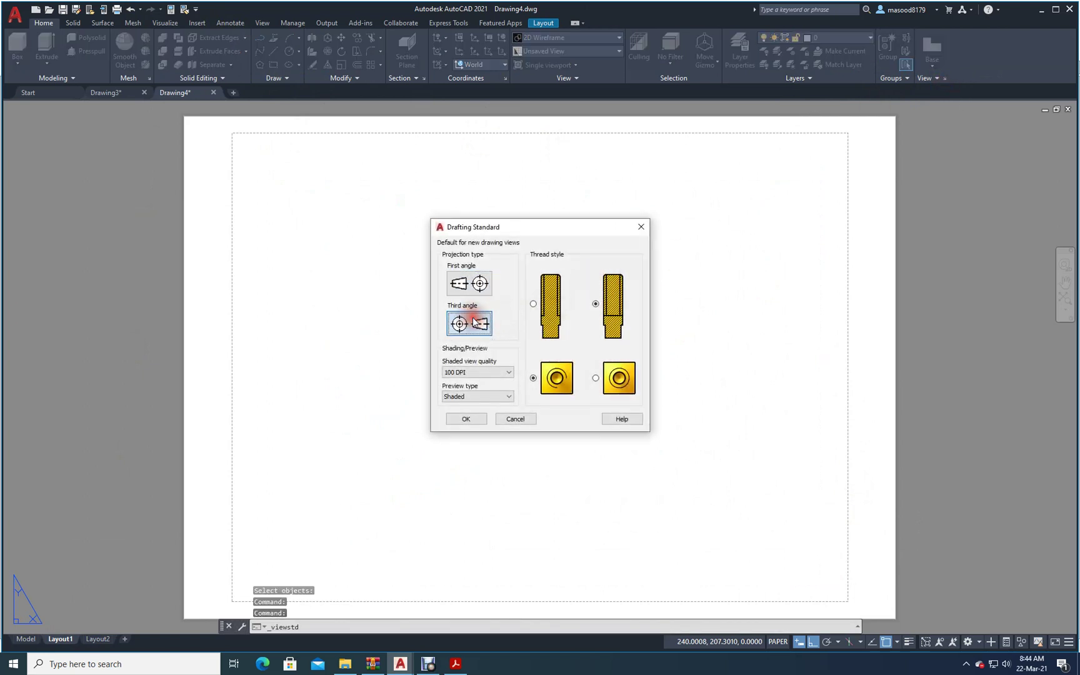
{"action": "left_click", "coordinate": [460, 422]}
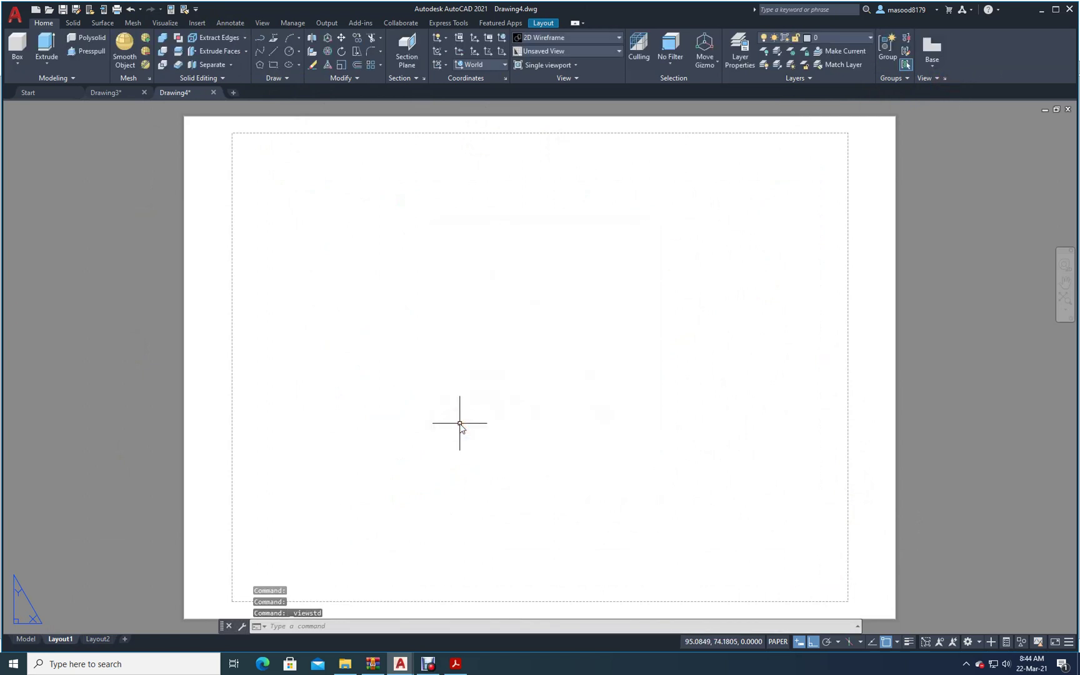
- Place a 1:1 base view of the bracket from model space, showing the sloped leg profile, in the sheet's lower right area
{"action": "left_click", "coordinate": [933, 70]}
{"action": "left_click", "coordinate": [937, 79]}
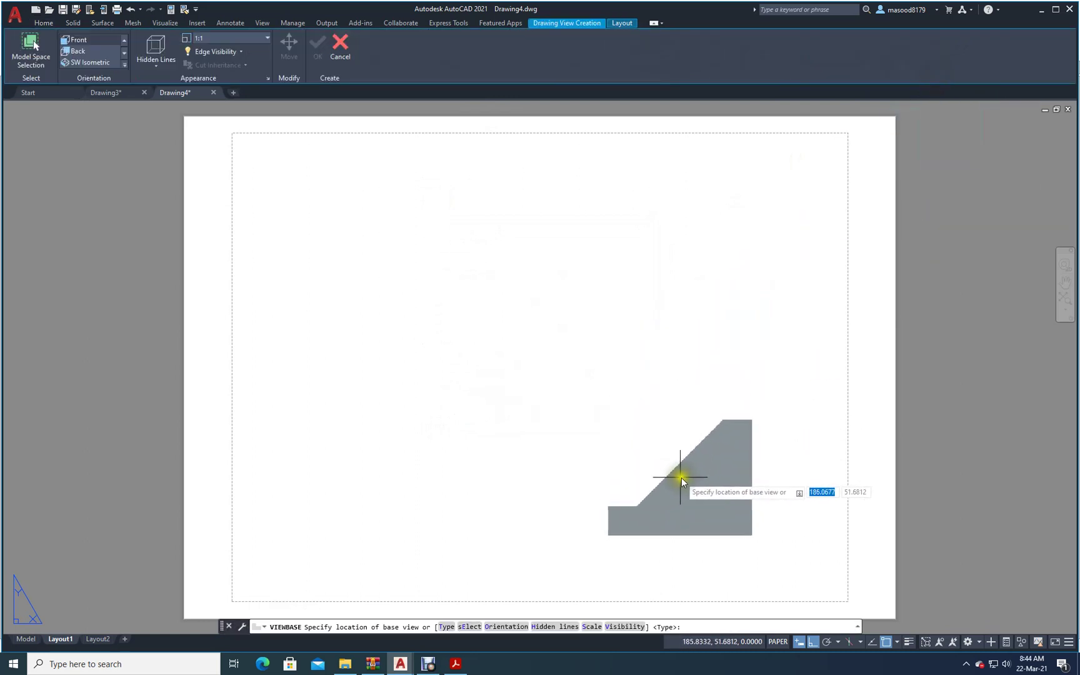
{"action": "left_click", "coordinate": [683, 472]}
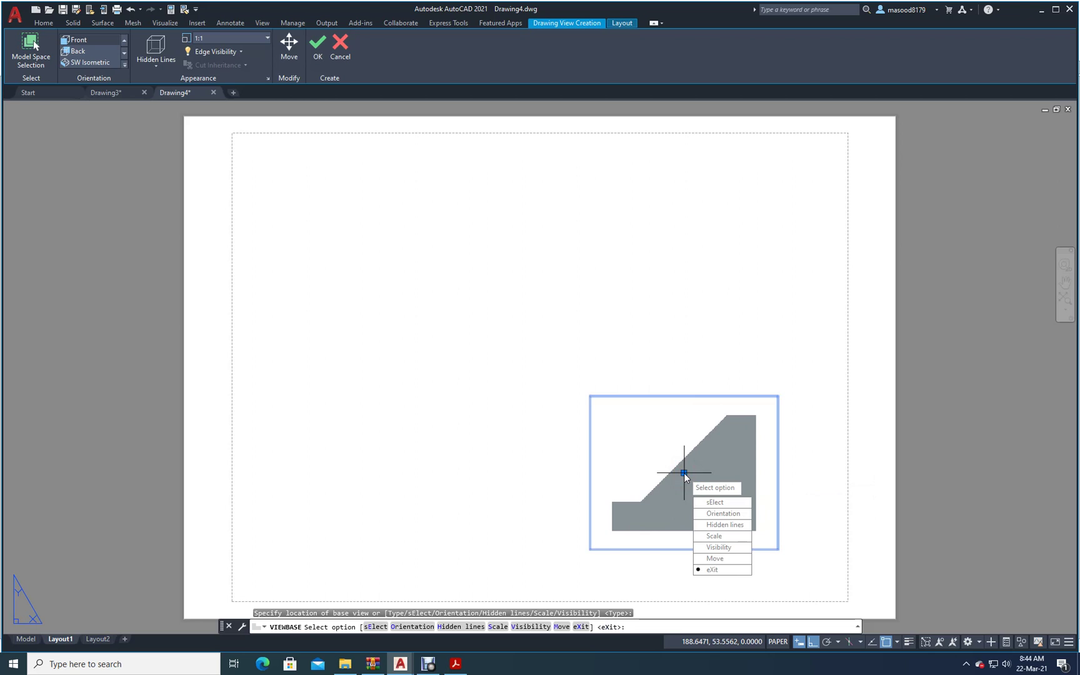
{"action": "key", "text": "Return"}
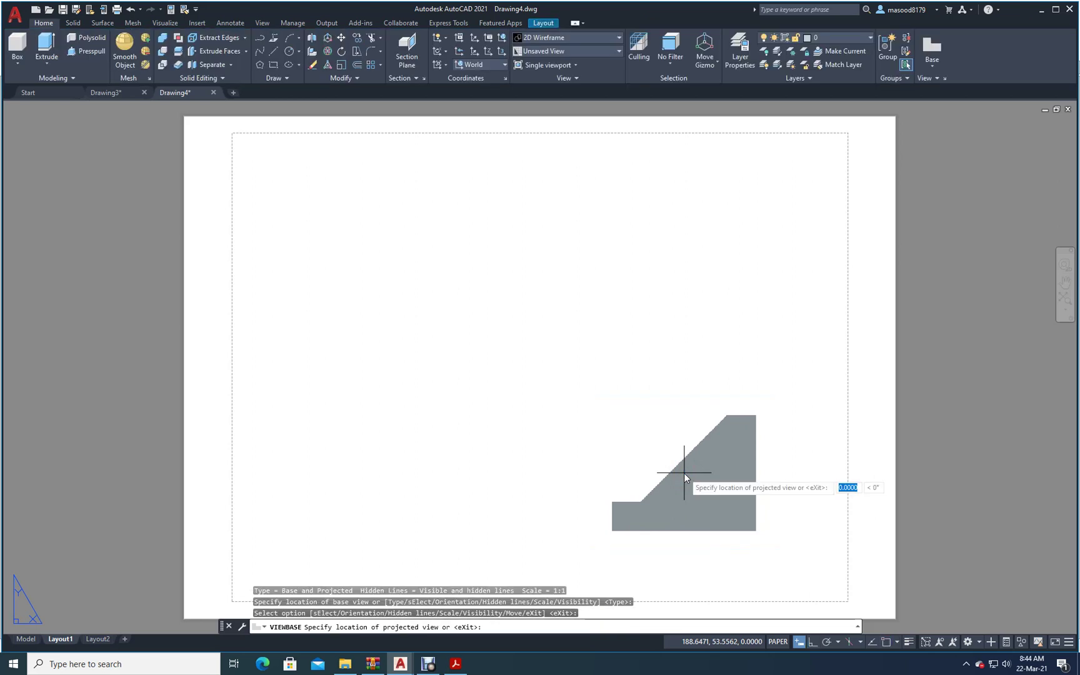
- Project a top view above the base view, a side view to its left and an isometric view diagonally up to the left
{"action": "left_click", "coordinate": [697, 239]}
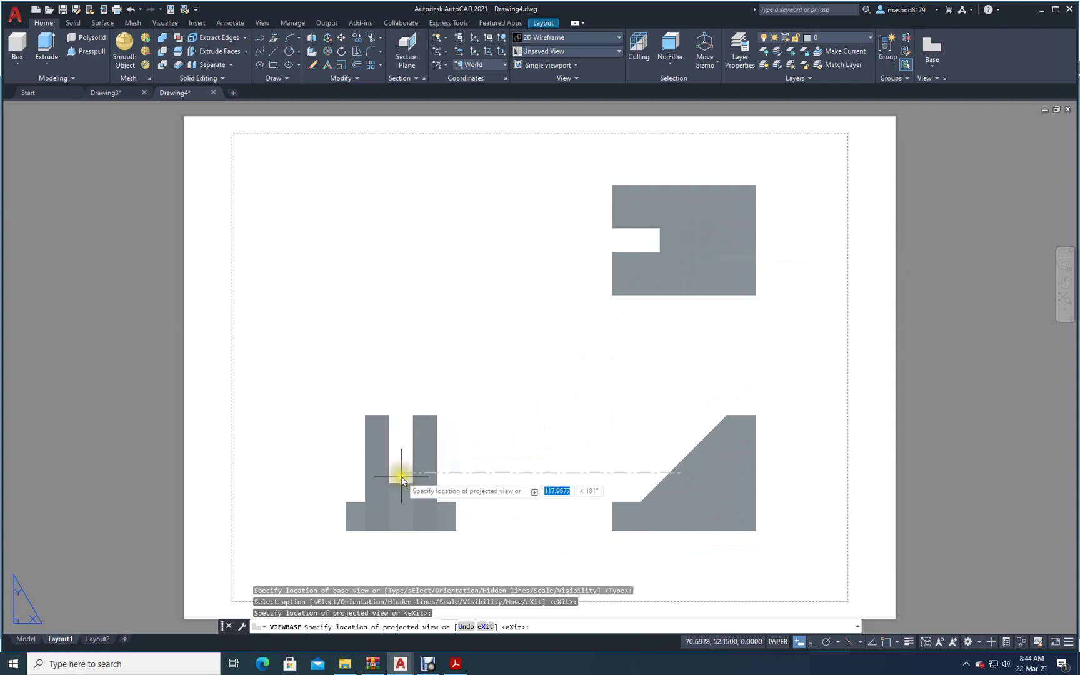
{"action": "left_click", "coordinate": [402, 475]}
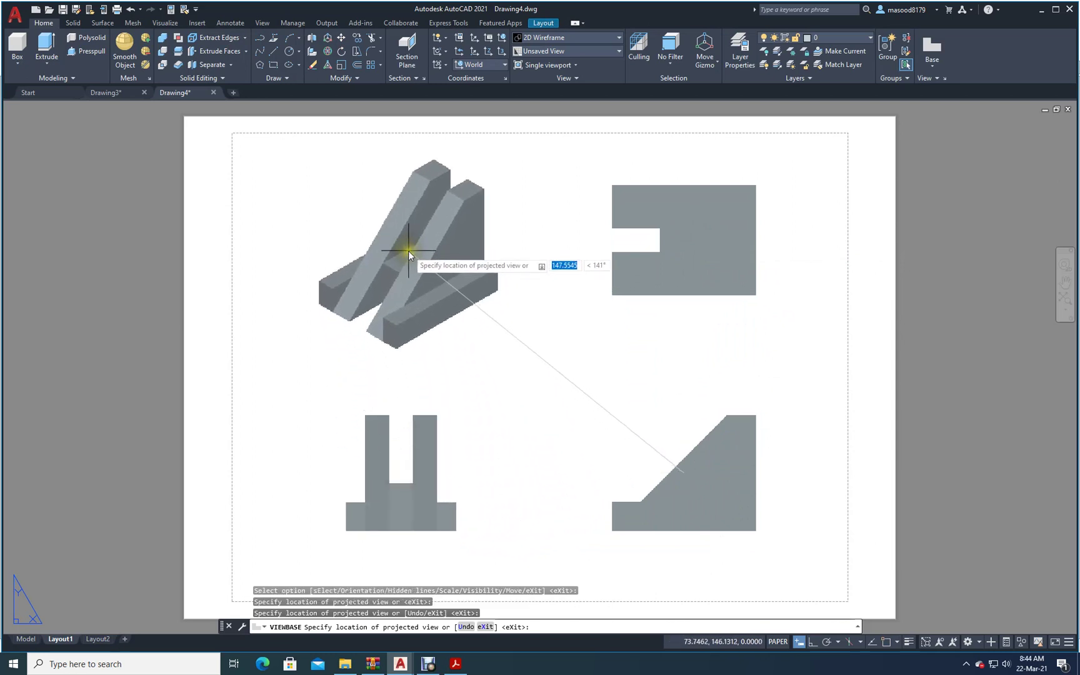
{"action": "left_click", "coordinate": [408, 250]}
{"action": "key", "text": "Return"}
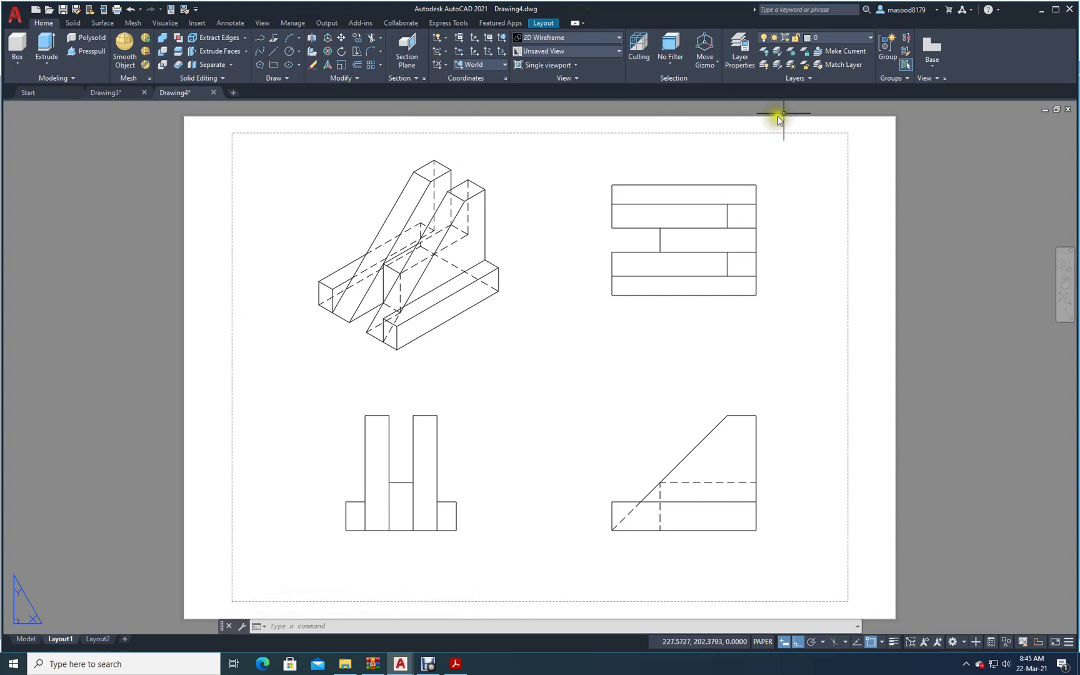
- Create a new layer named Dim for the dimensions
{"action": "left_click", "coordinate": [739, 53]}
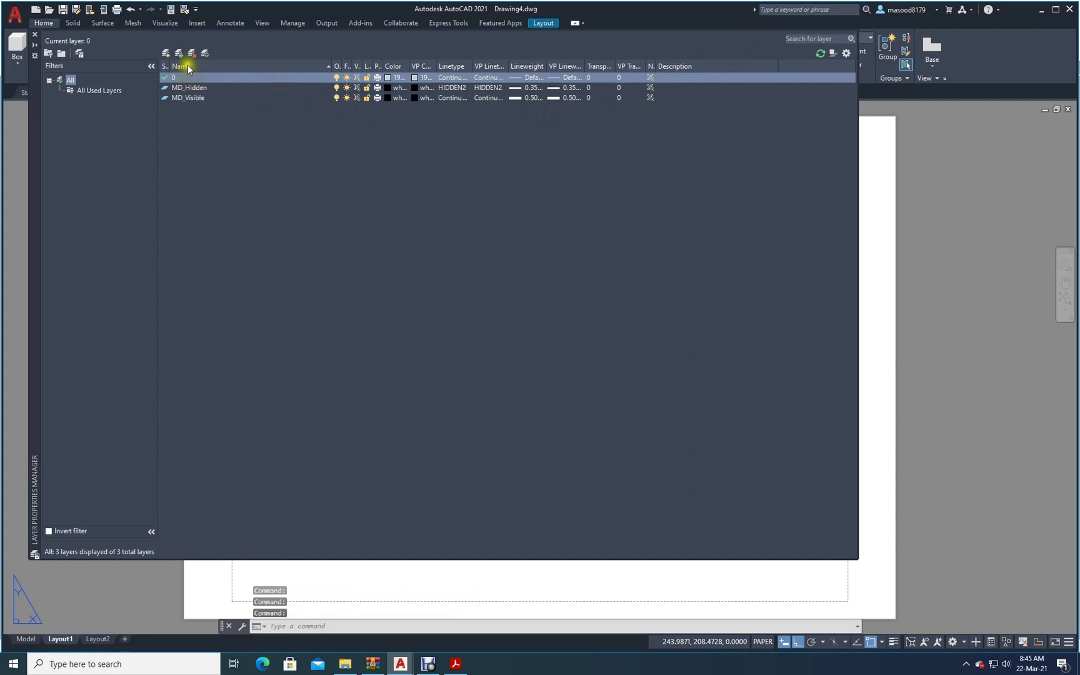
{"action": "left_click", "coordinate": [166, 53]}
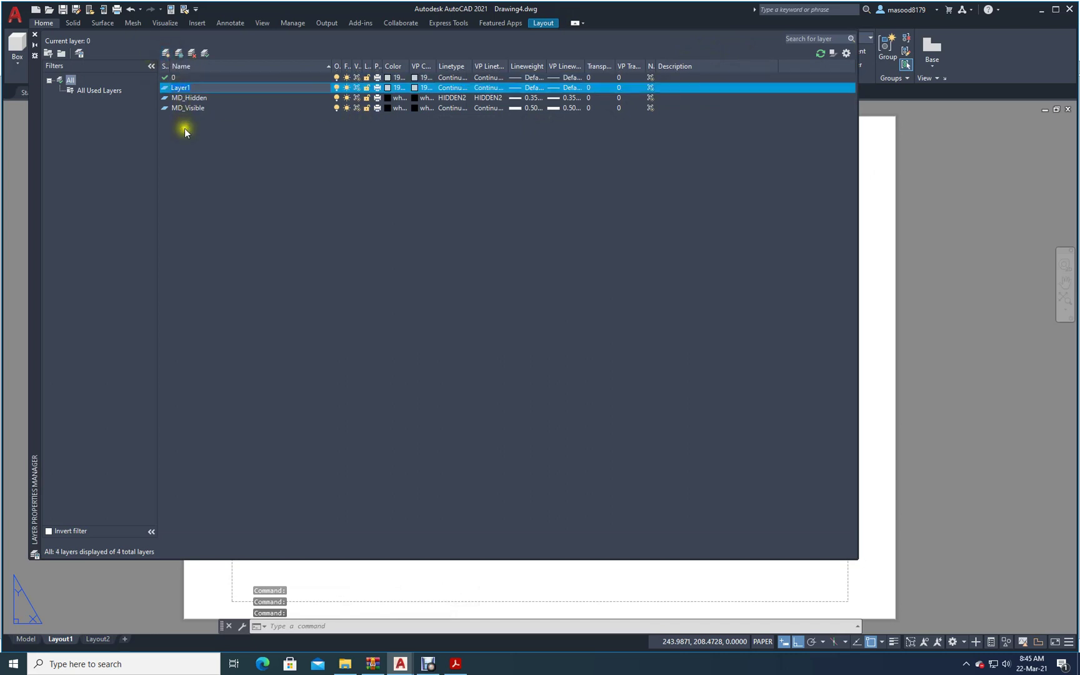
{"action": "type", "text": "D"}
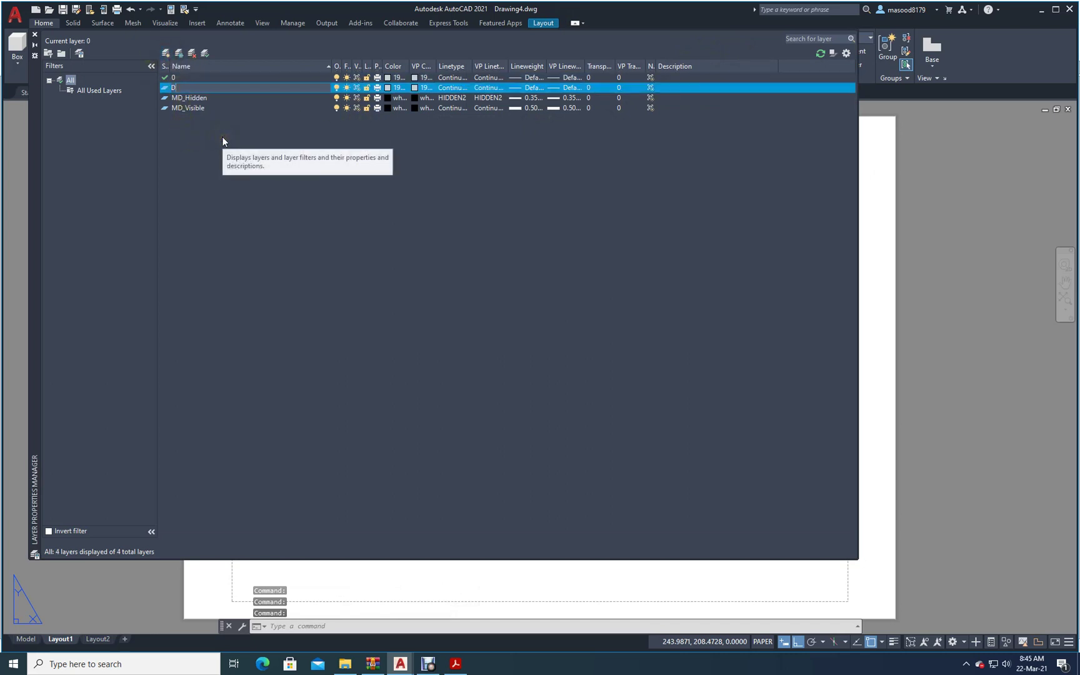
{"action": "type", "text": "im"}
{"action": "left_click", "coordinate": [451, 153]}
- Set the Dim layer's color to blue (index color 5) and make it the current layer
{"action": "left_click", "coordinate": [388, 88]}
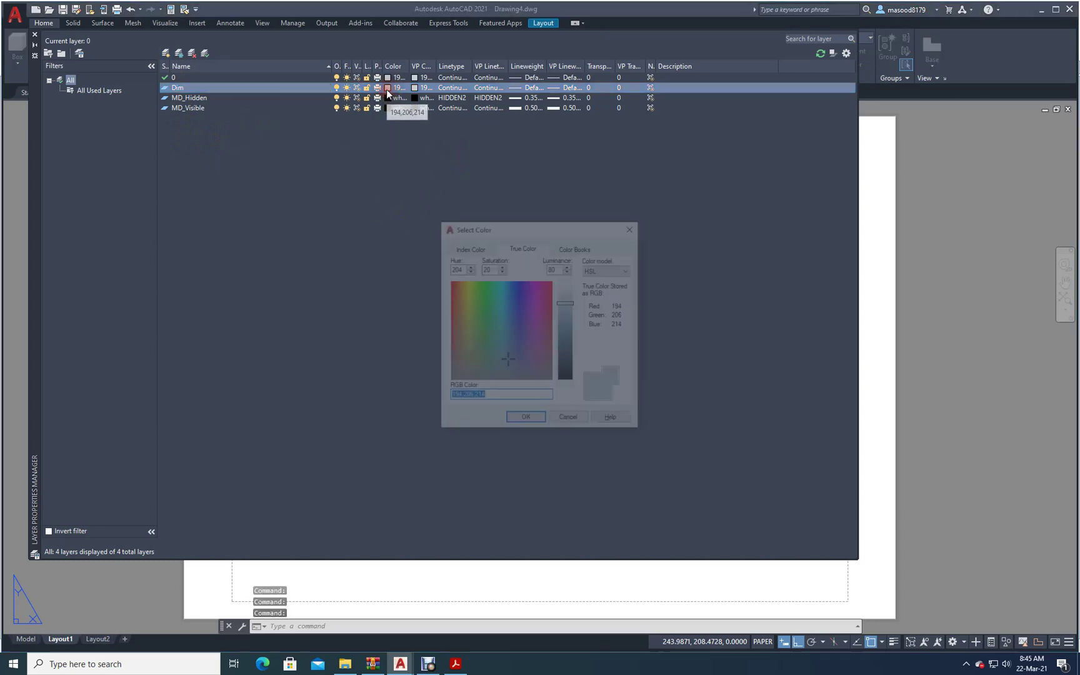
{"action": "left_click", "coordinate": [463, 247]}
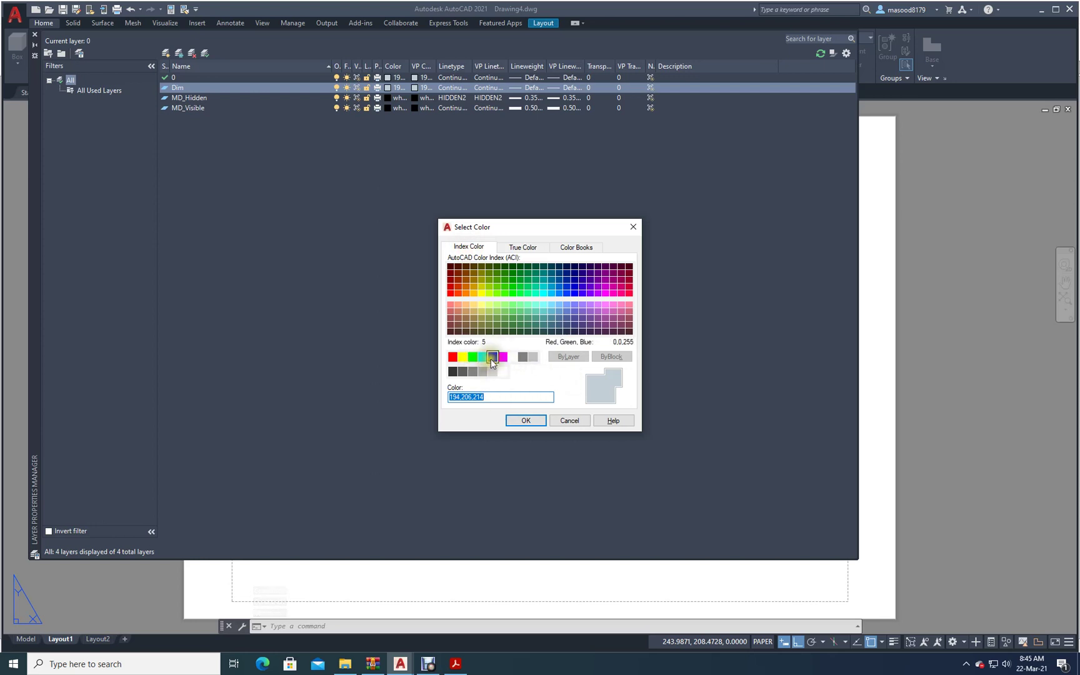
{"action": "left_click", "coordinate": [491, 358]}
{"action": "left_click", "coordinate": [527, 420]}
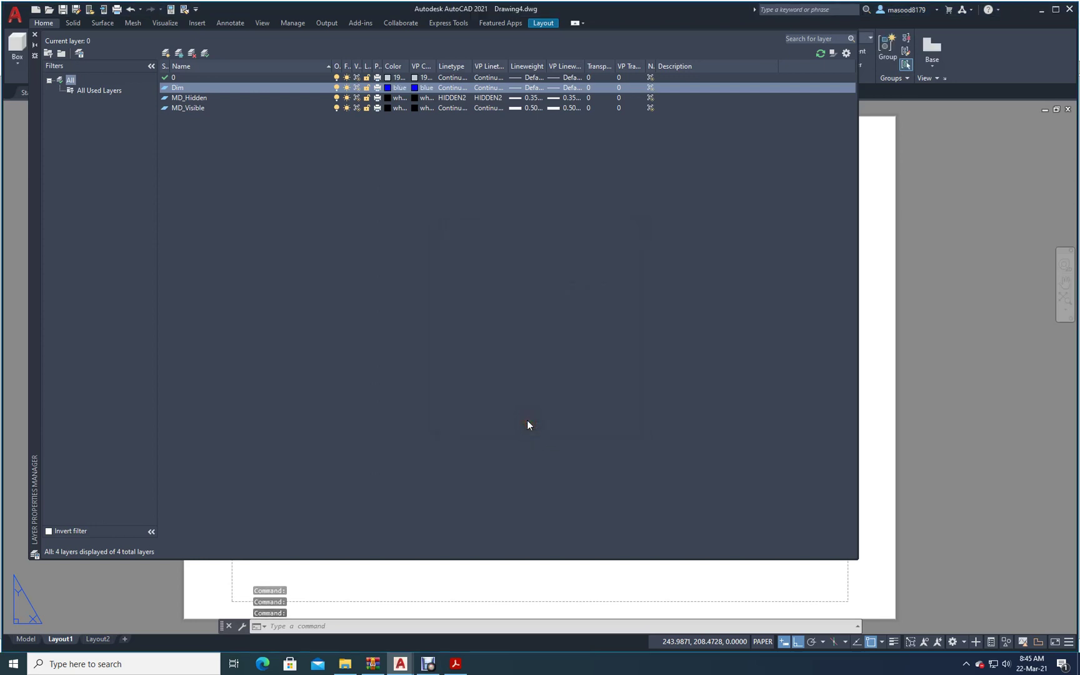
{"action": "left_click", "coordinate": [35, 37]}
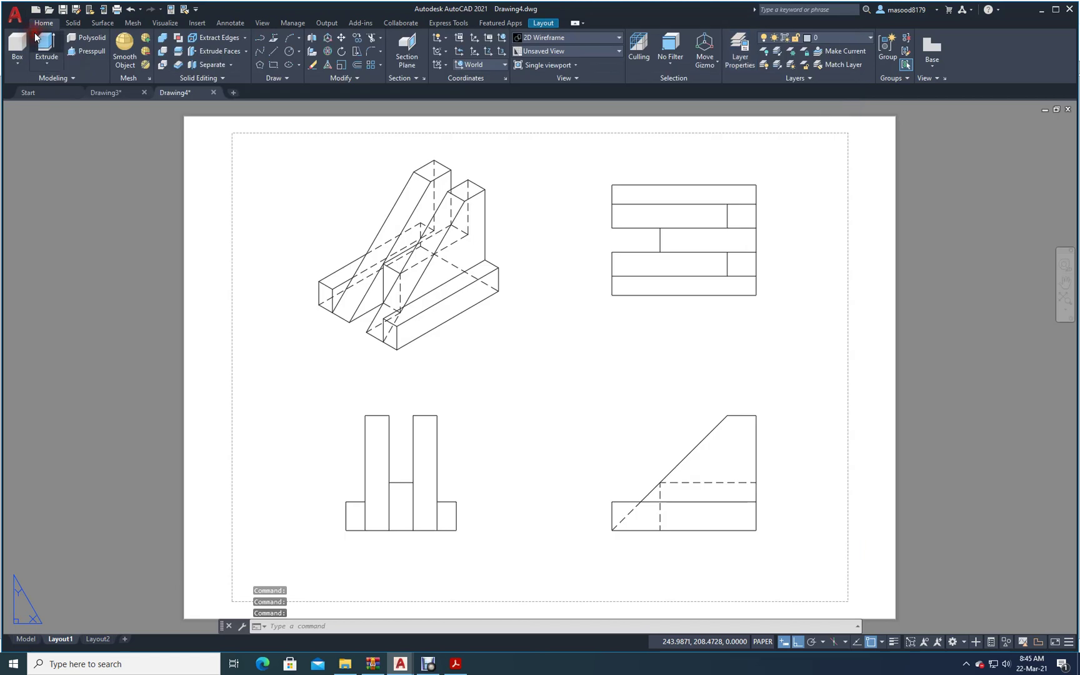
{"action": "left_click", "coordinate": [870, 37]}
{"action": "left_click", "coordinate": [836, 64]}
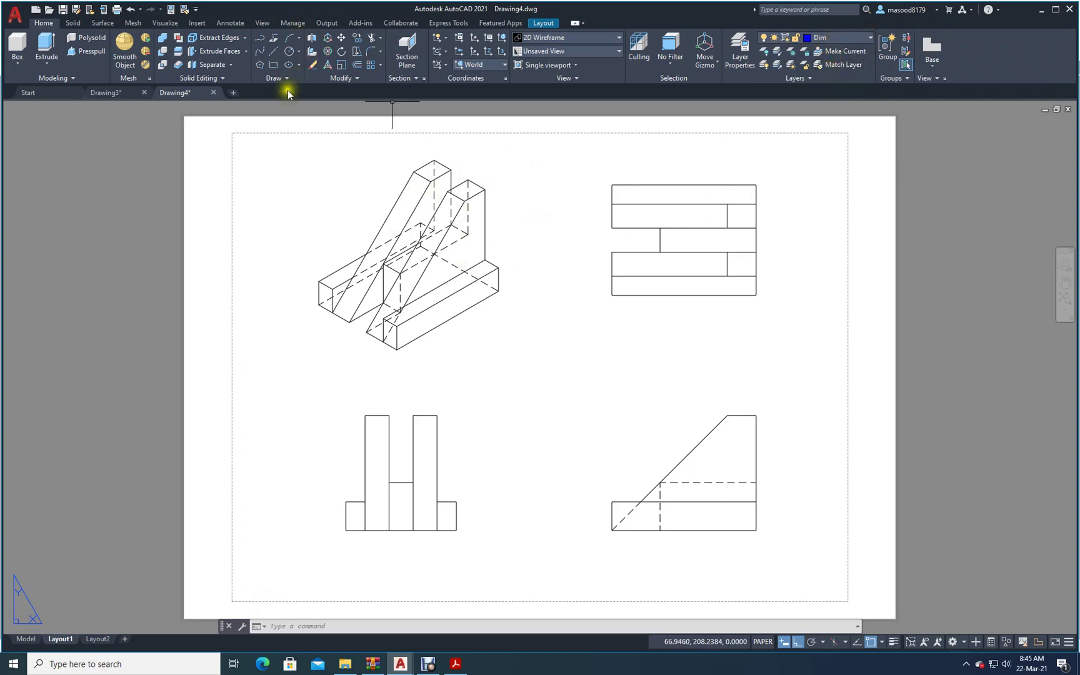
- Dimension the overall length of the top view, placing the dimension line just above its upper edge
{"action": "left_click", "coordinate": [241, 23]}
{"action": "left_click", "coordinate": [192, 42]}
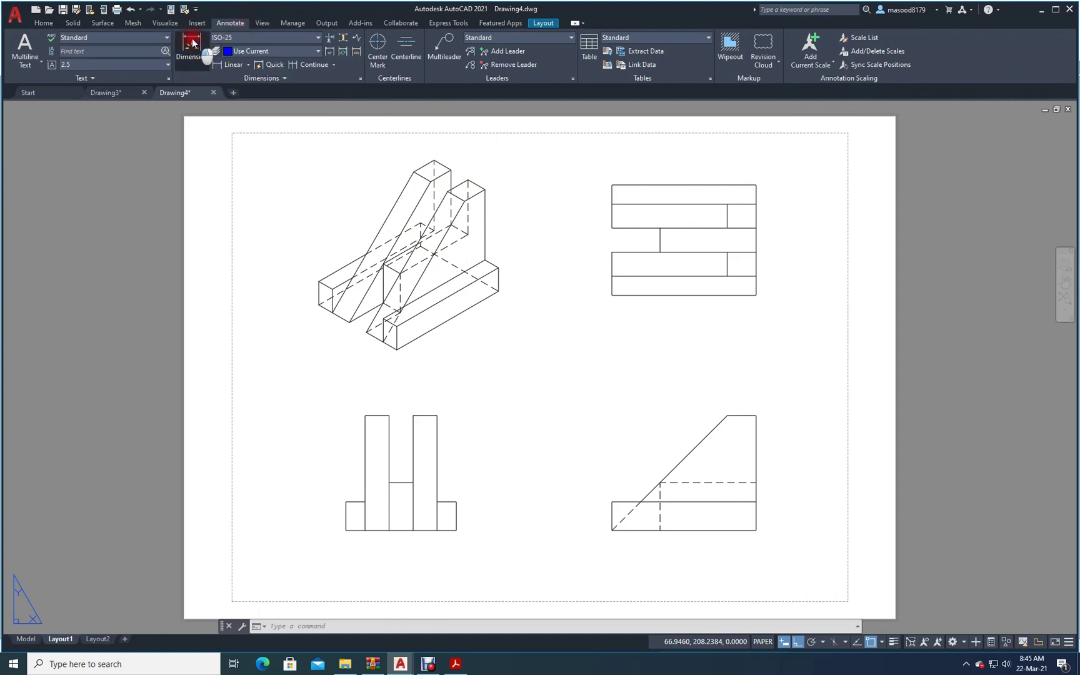
{"action": "left_click", "coordinate": [757, 185]}
{"action": "left_click", "coordinate": [618, 185]}
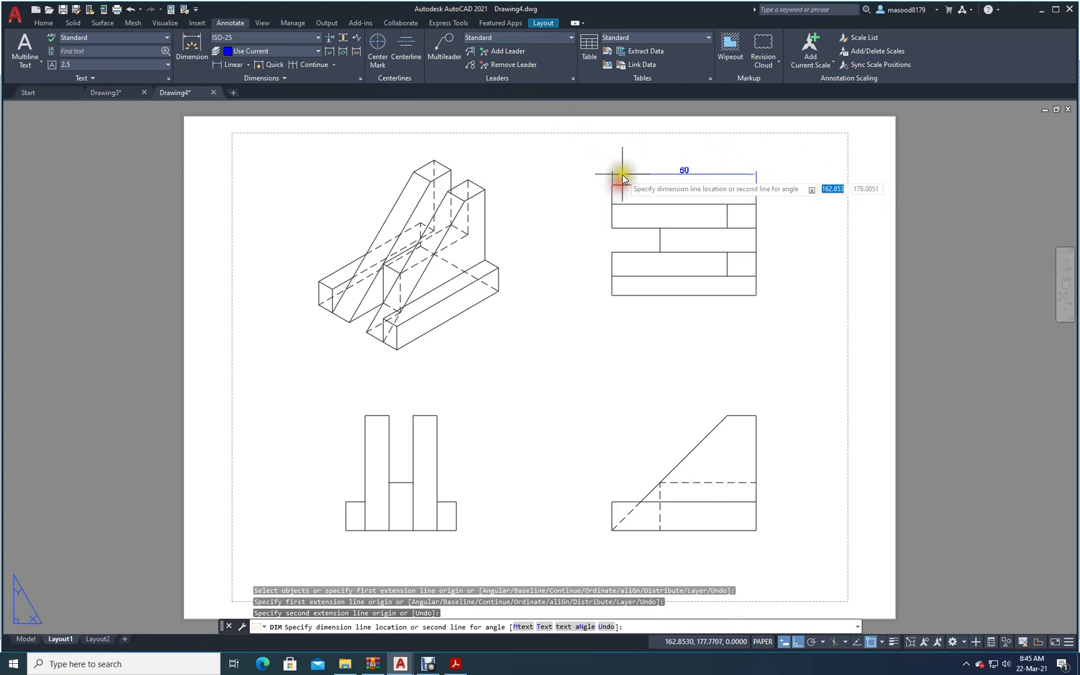
{"action": "left_click", "coordinate": [622, 172]}
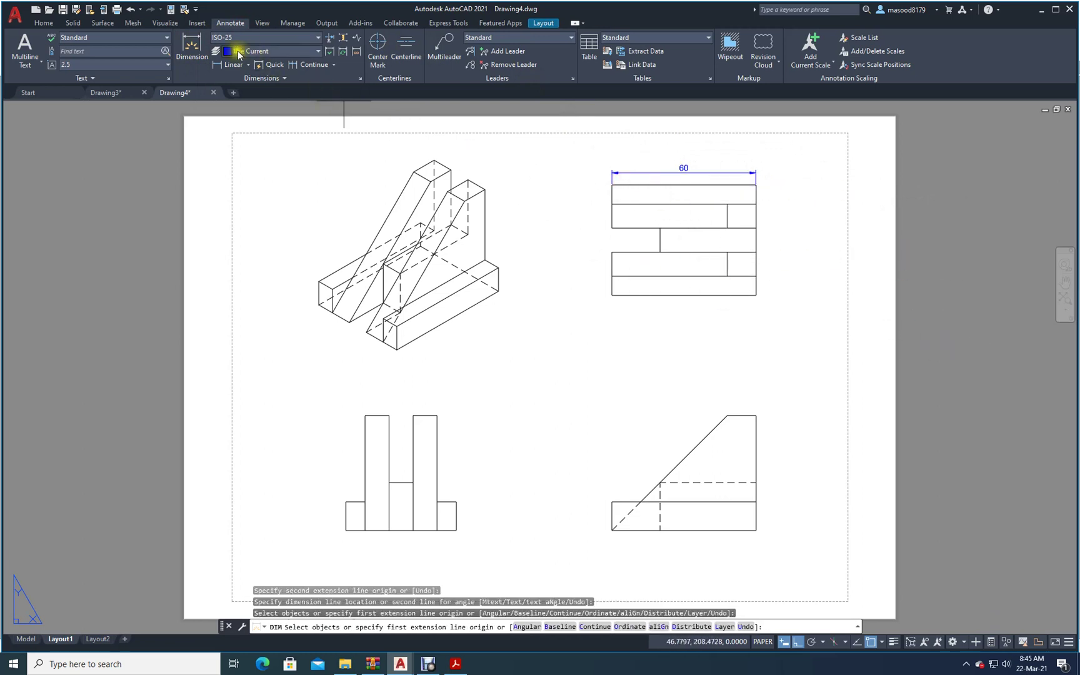
- Dimension the top view vertically from the uppermost strip's lower edge down to the bottom edge, placing it right of the view
{"action": "left_click", "coordinate": [191, 42]}
{"action": "key", "text": "Return"}
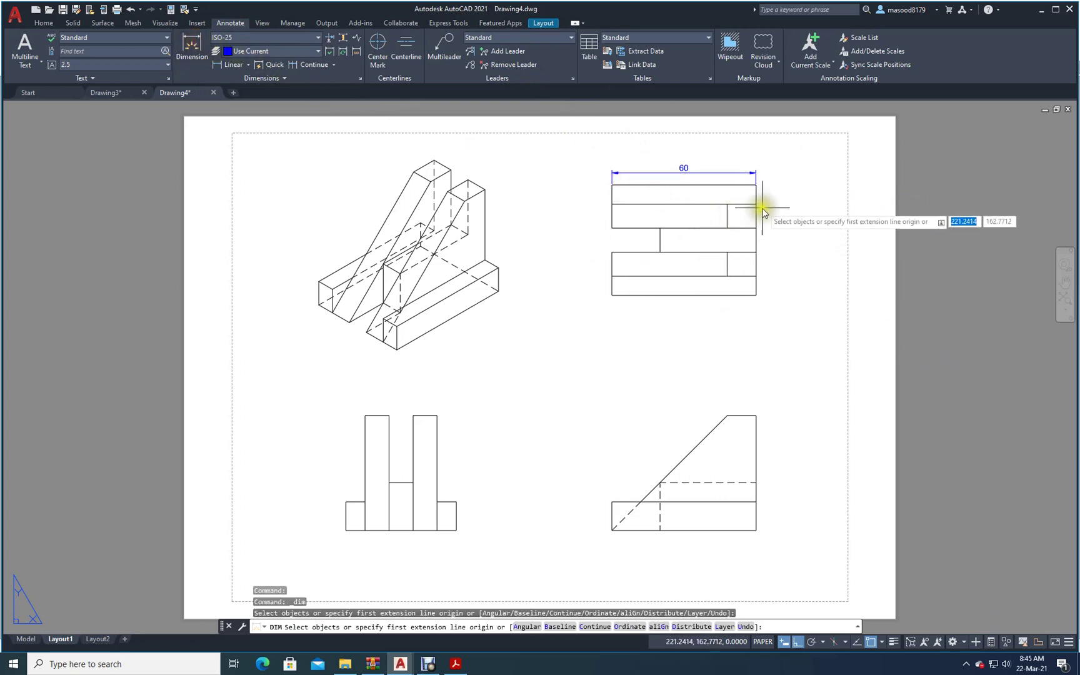
{"action": "left_click", "coordinate": [755, 205]}
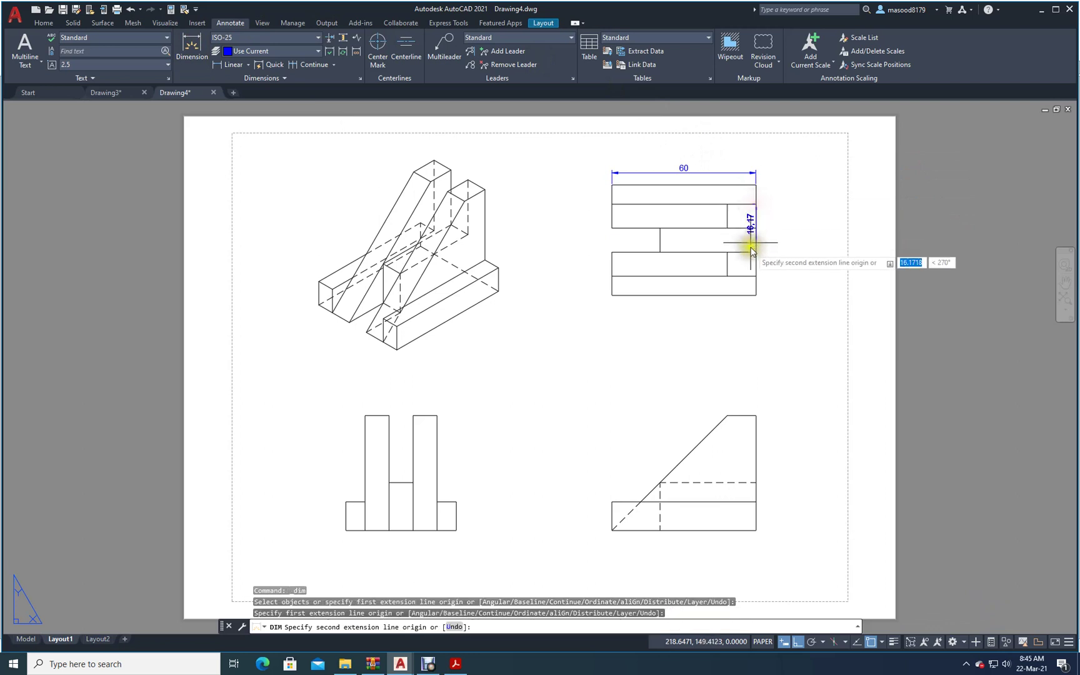
{"action": "left_click", "coordinate": [756, 295]}
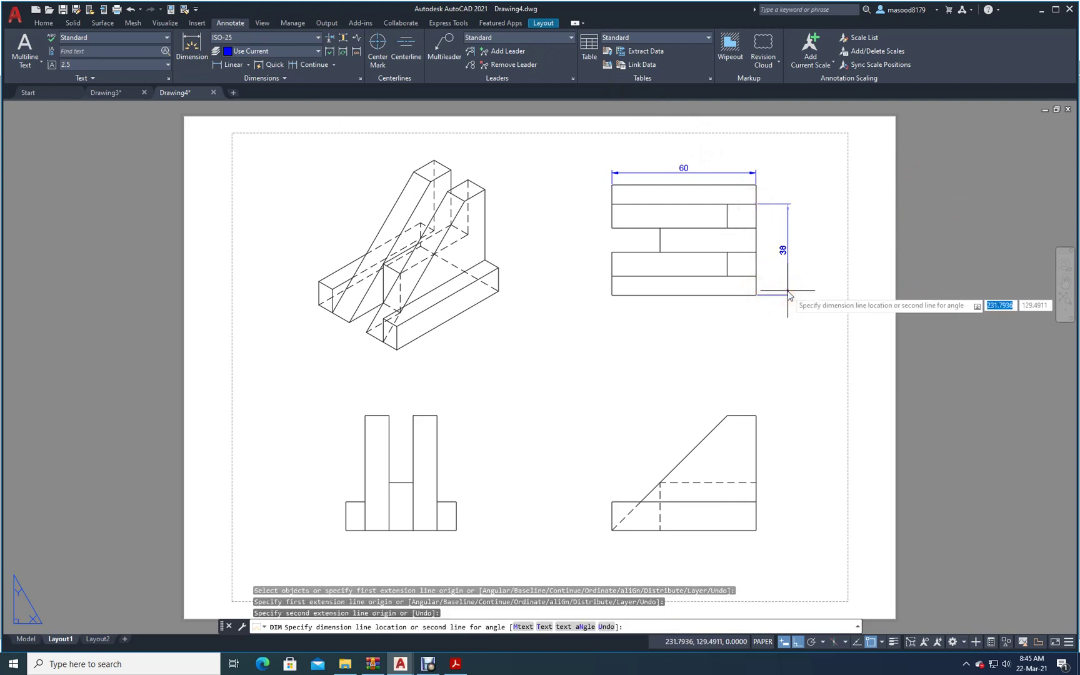
{"action": "left_click", "coordinate": [788, 291]}
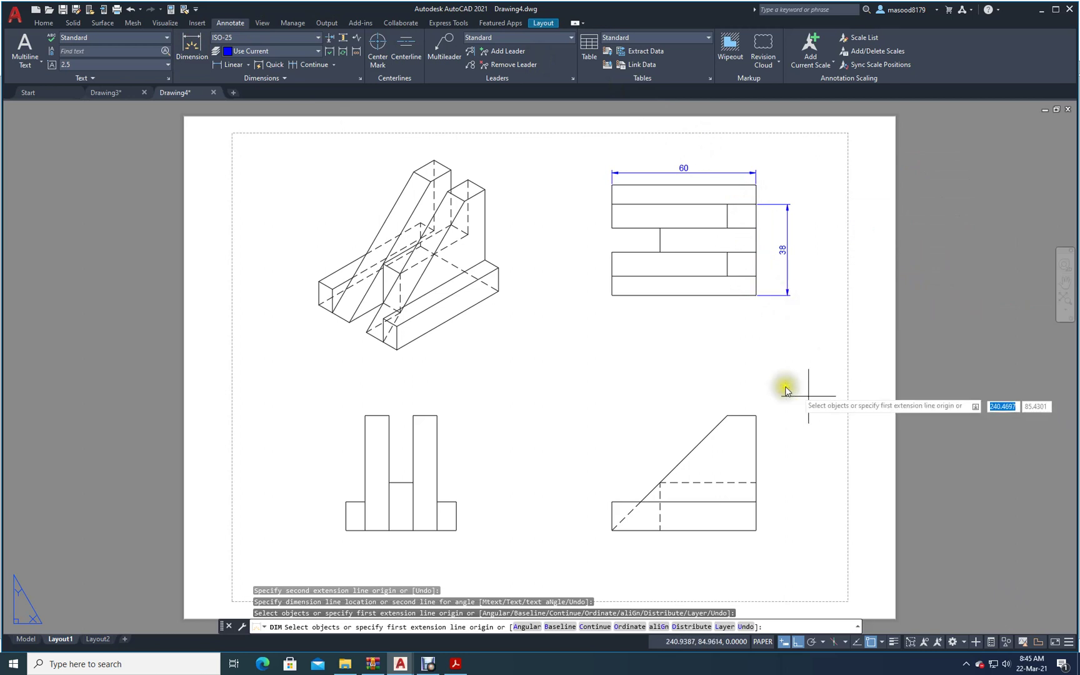
- Dimension the full height of the sloped leg profile view, placing the dimension line to its right
{"action": "left_click", "coordinate": [188, 43]}
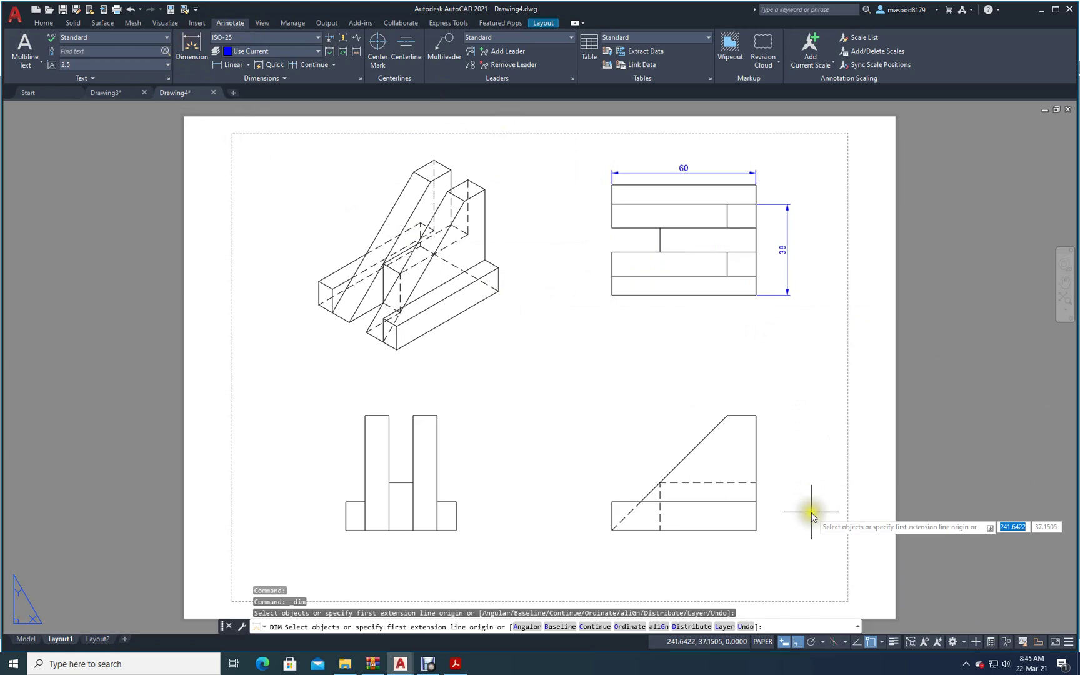
{"action": "left_click", "coordinate": [756, 416]}
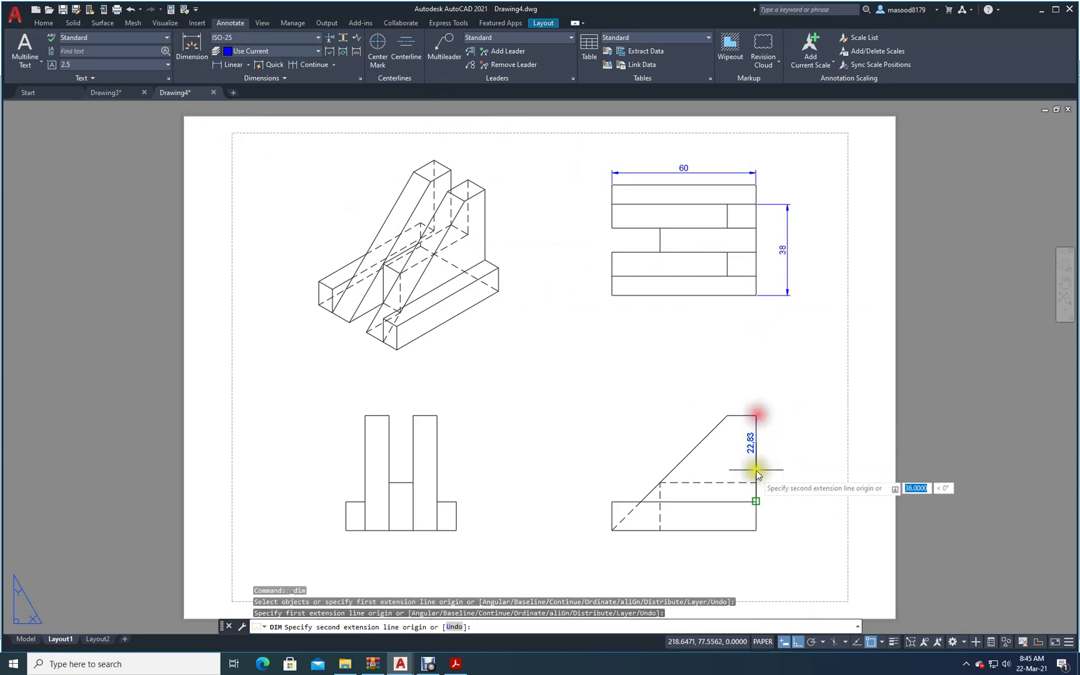
{"action": "left_click", "coordinate": [755, 526]}
{"action": "left_click", "coordinate": [782, 525]}
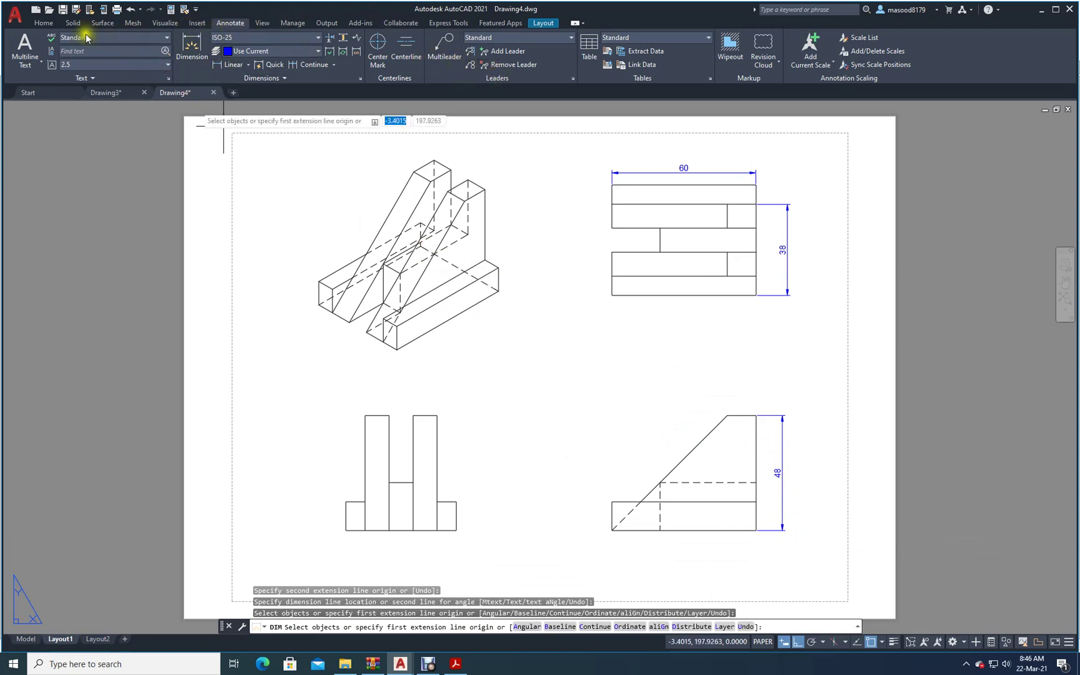
- Erase the full-height dimension beside the sloped leg profile view
{"action": "left_click", "coordinate": [42, 24]}
{"action": "left_click", "coordinate": [313, 64]}
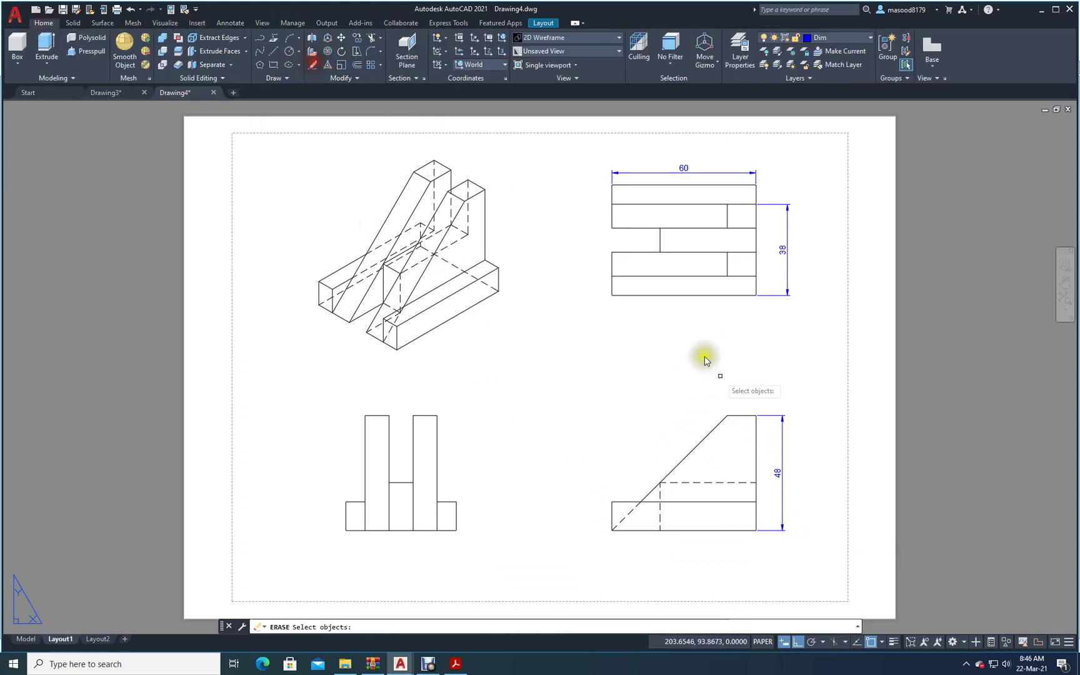
{"action": "left_click", "coordinate": [782, 504]}
{"action": "key", "text": "Return"}
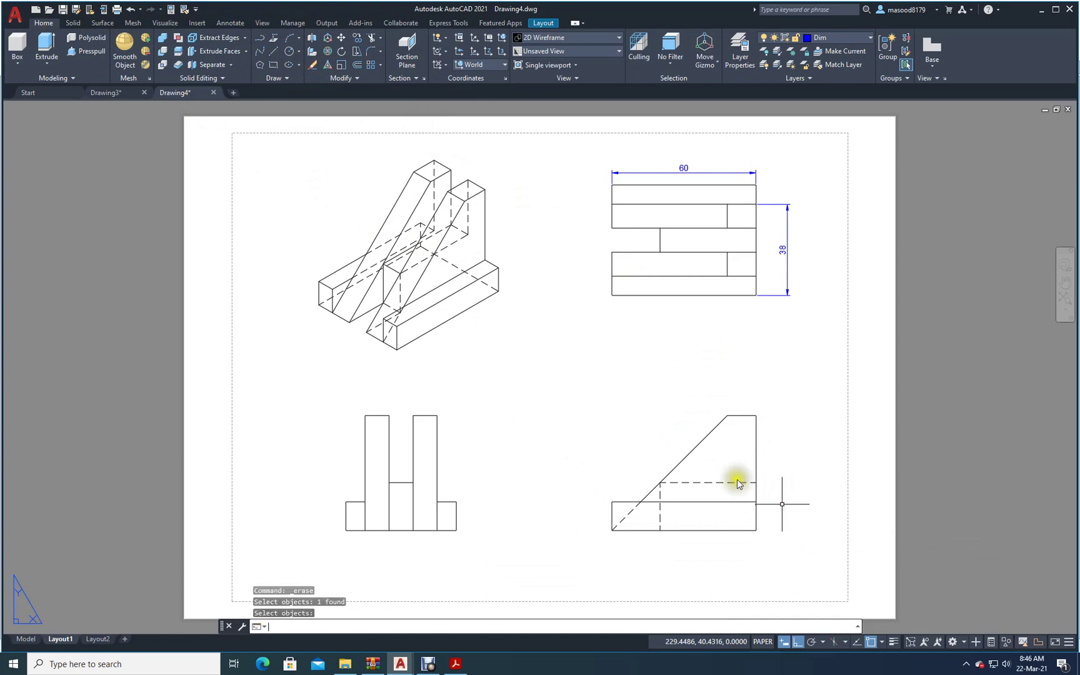
- Dimension the height of the base bar in the sloped leg profile view, placing it just right of the view
{"action": "left_click", "coordinate": [230, 23]}
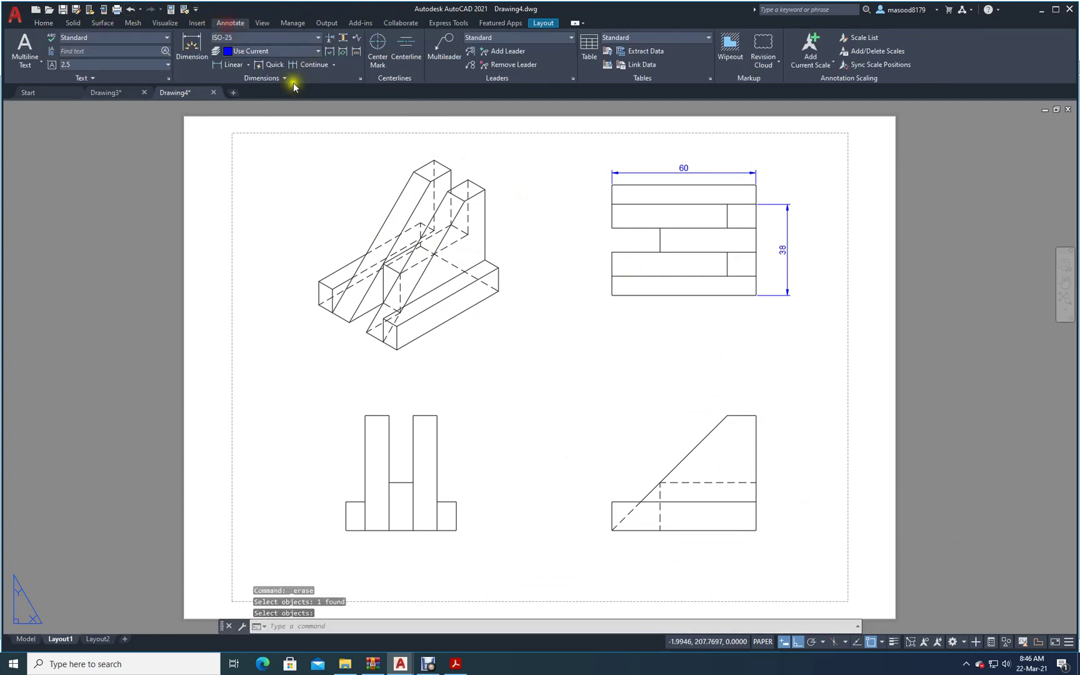
{"action": "left_click", "coordinate": [189, 43]}
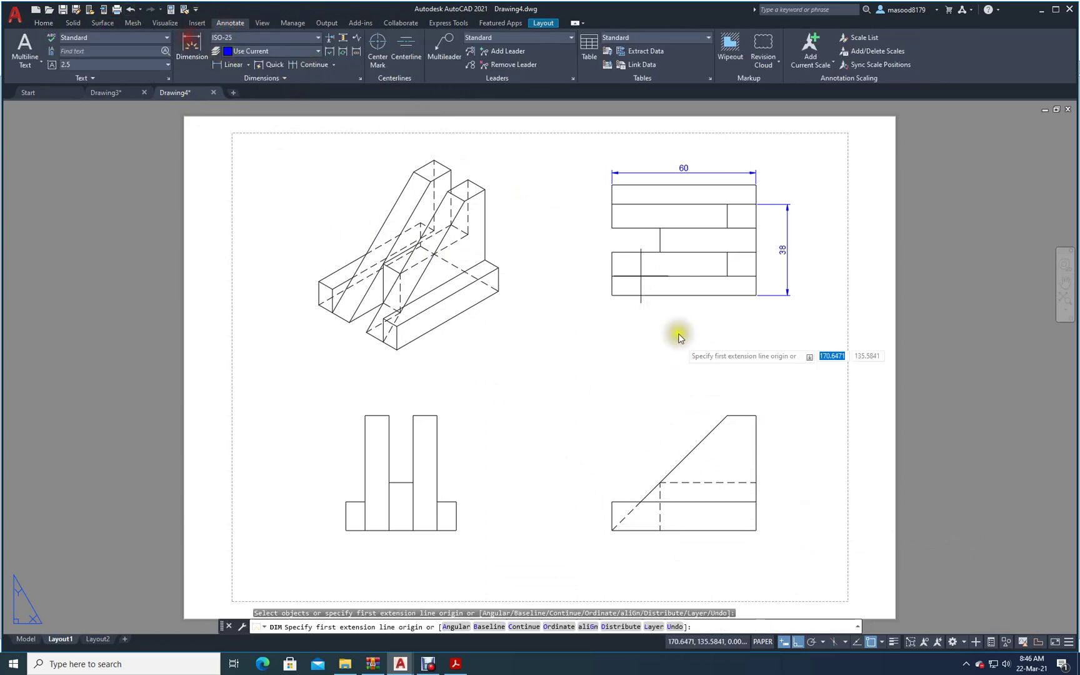
{"action": "left_click", "coordinate": [755, 530]}
{"action": "left_click", "coordinate": [756, 501]}
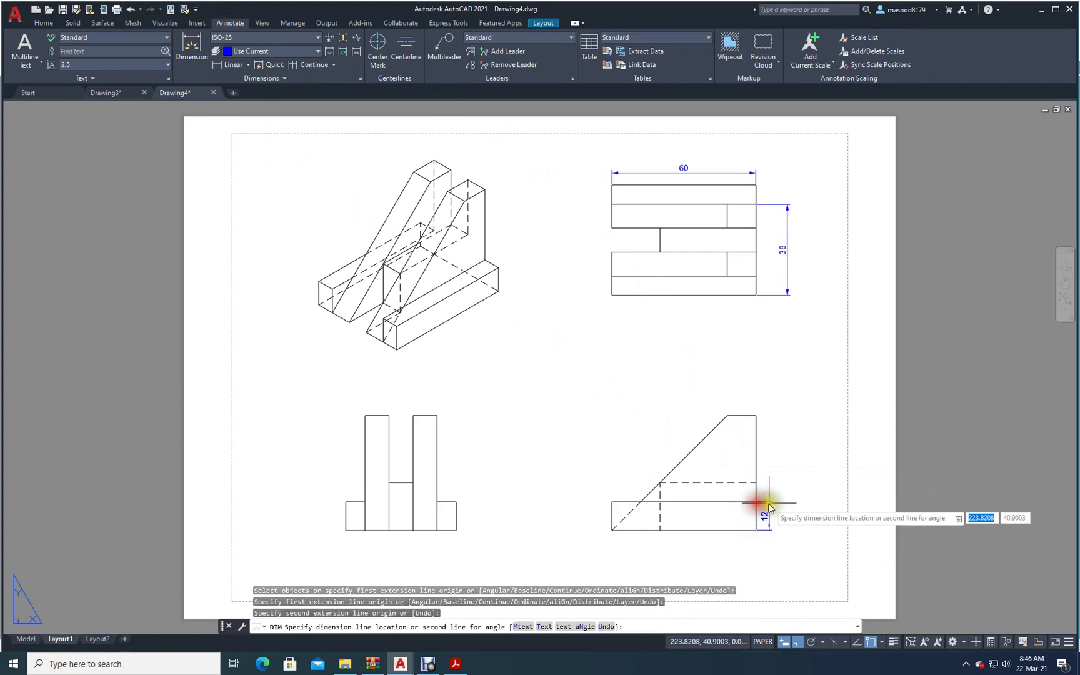
{"action": "left_click", "coordinate": [775, 504]}
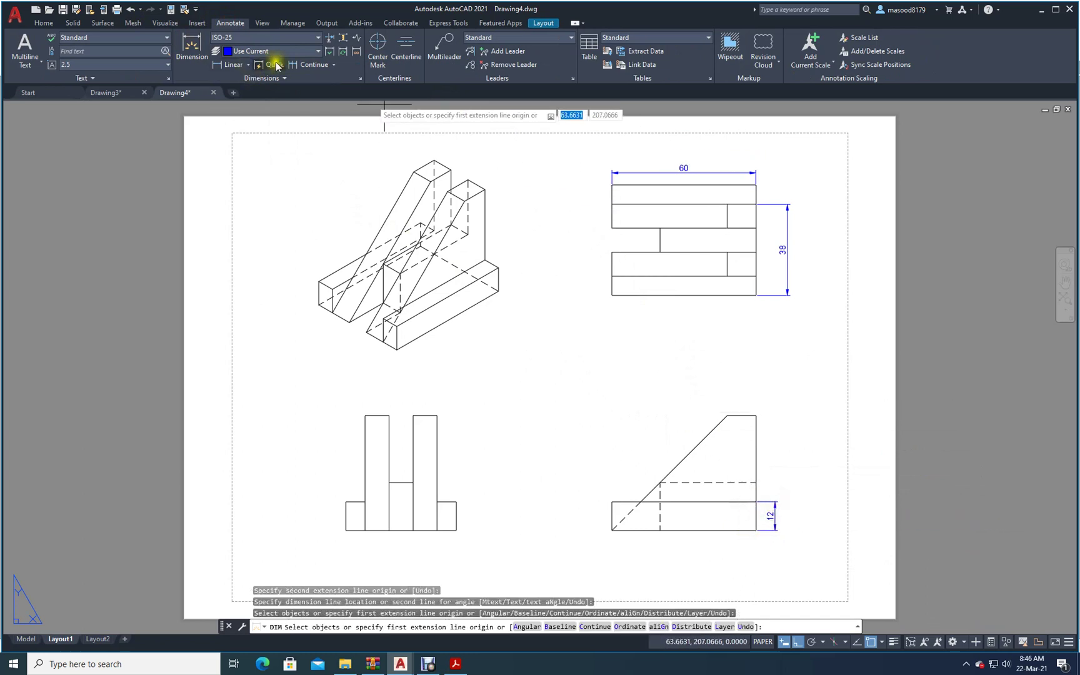
- Add a continued dimension from the base bar's height dimension up to the leg's top edge
{"action": "left_click", "coordinate": [302, 65]}
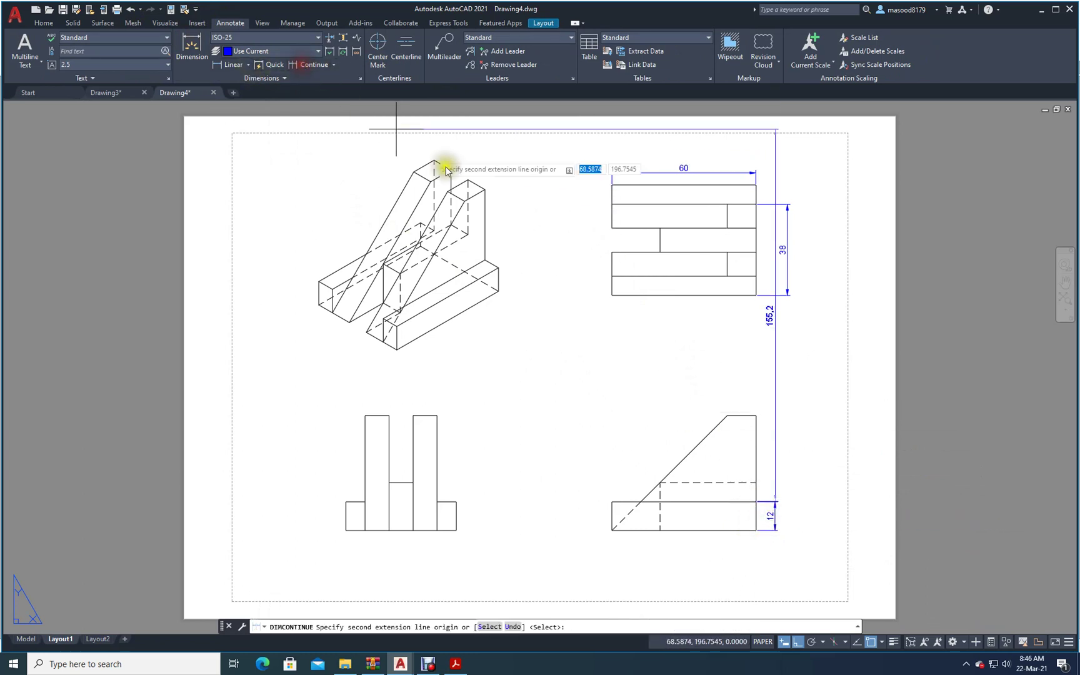
{"action": "left_click", "coordinate": [756, 416]}
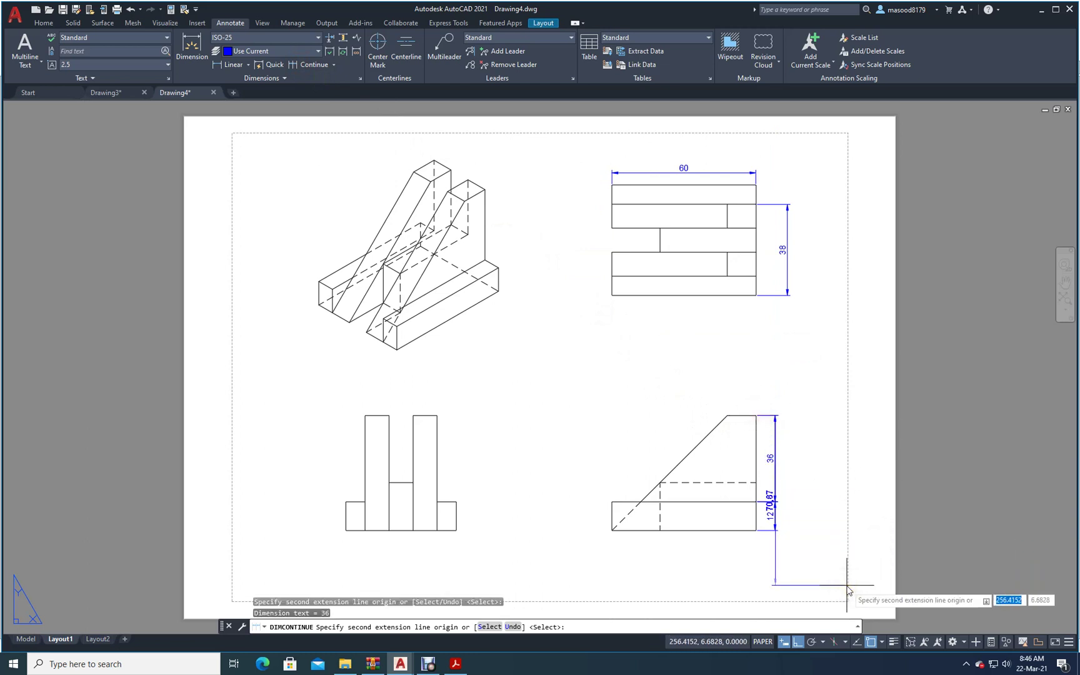
{"action": "key", "text": "Return"}
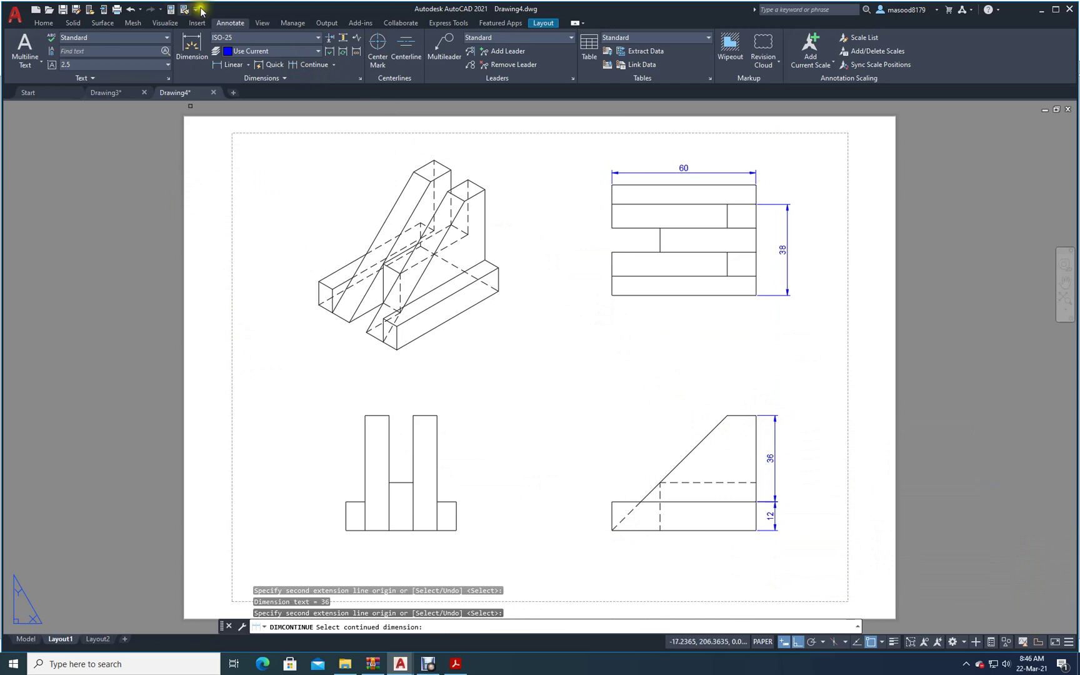
- Try to dimension from the leg's top edge to the horizontal hidden line in the profile view, and undo it
{"action": "left_click", "coordinate": [192, 44]}
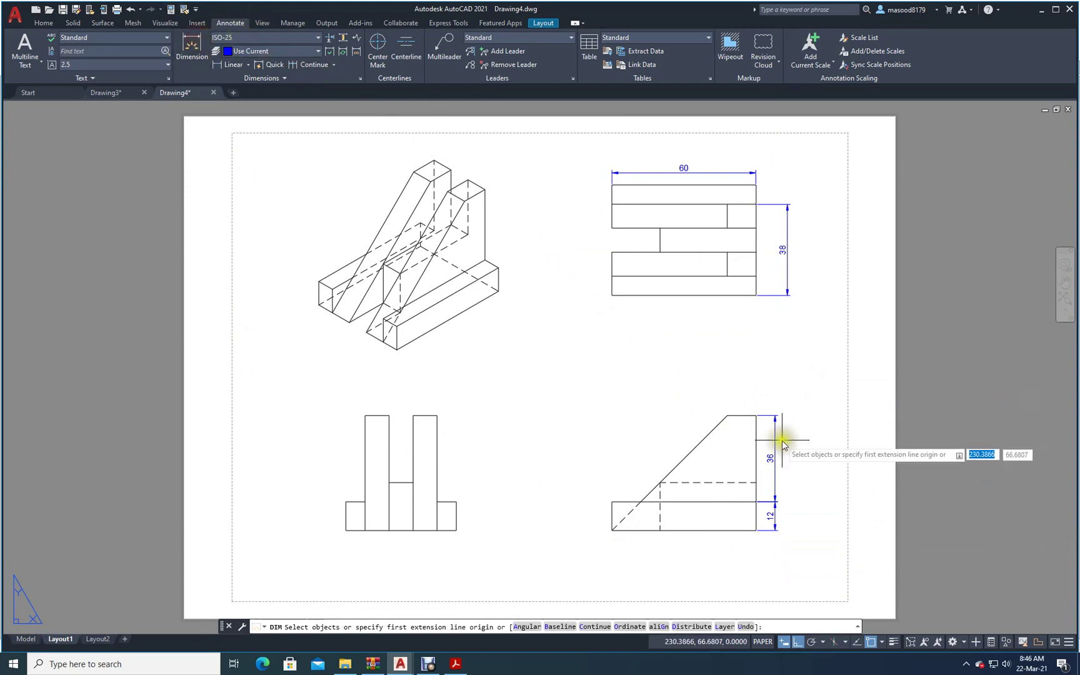
{"action": "left_click", "coordinate": [756, 415]}
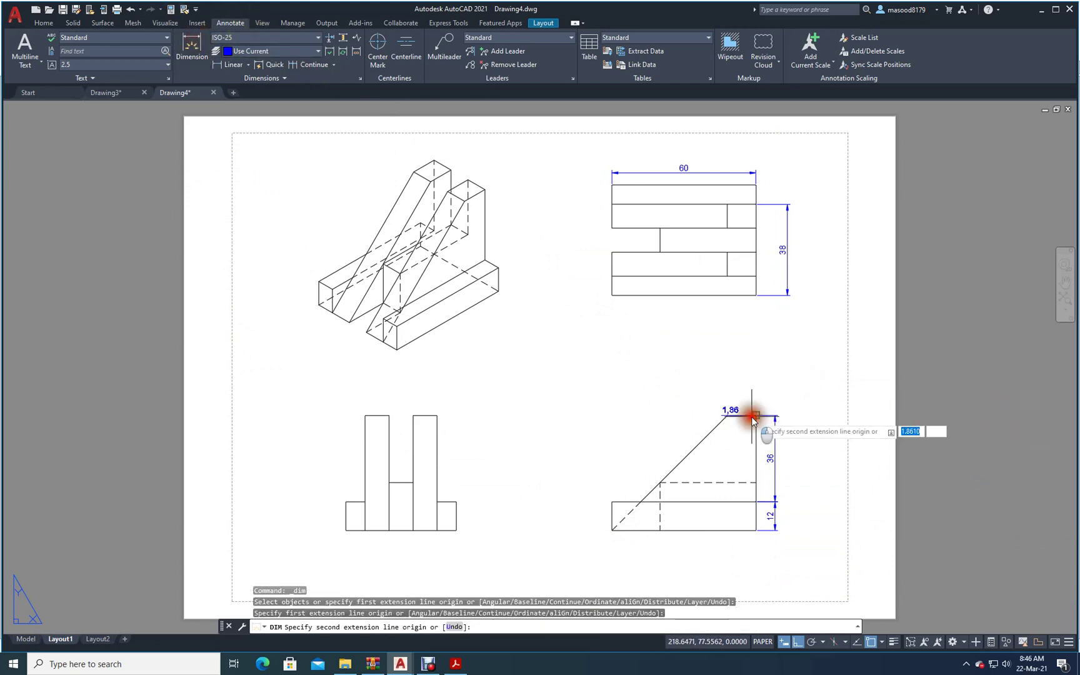
{"action": "left_click", "coordinate": [755, 483]}
{"action": "left_click", "coordinate": [744, 481]}
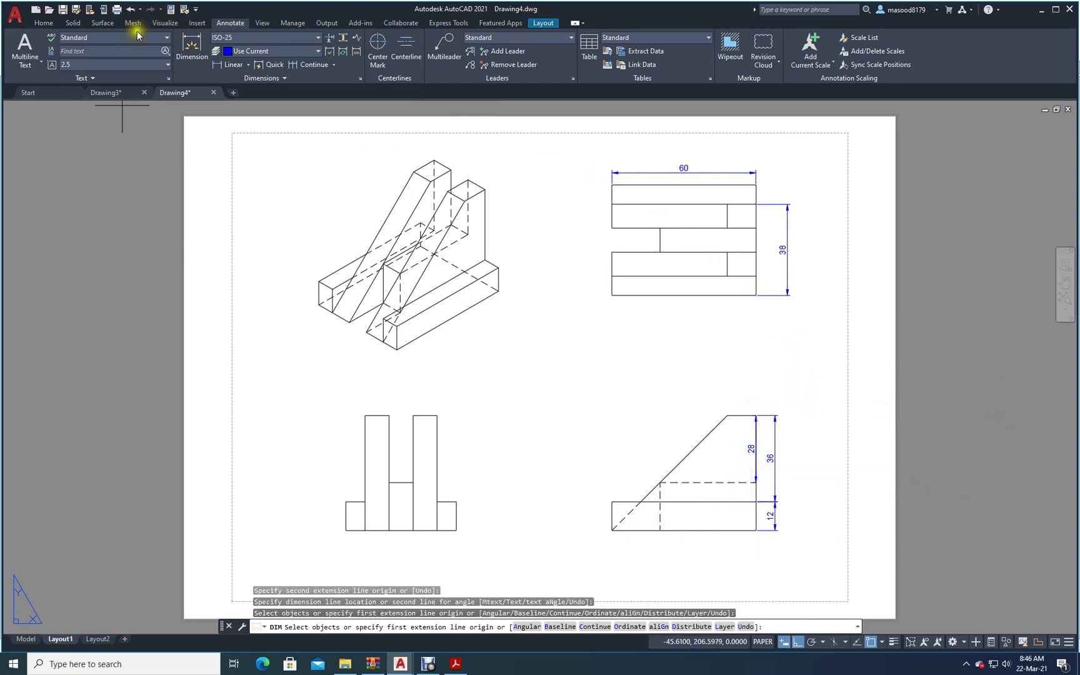
{"action": "left_click", "coordinate": [130, 11]}
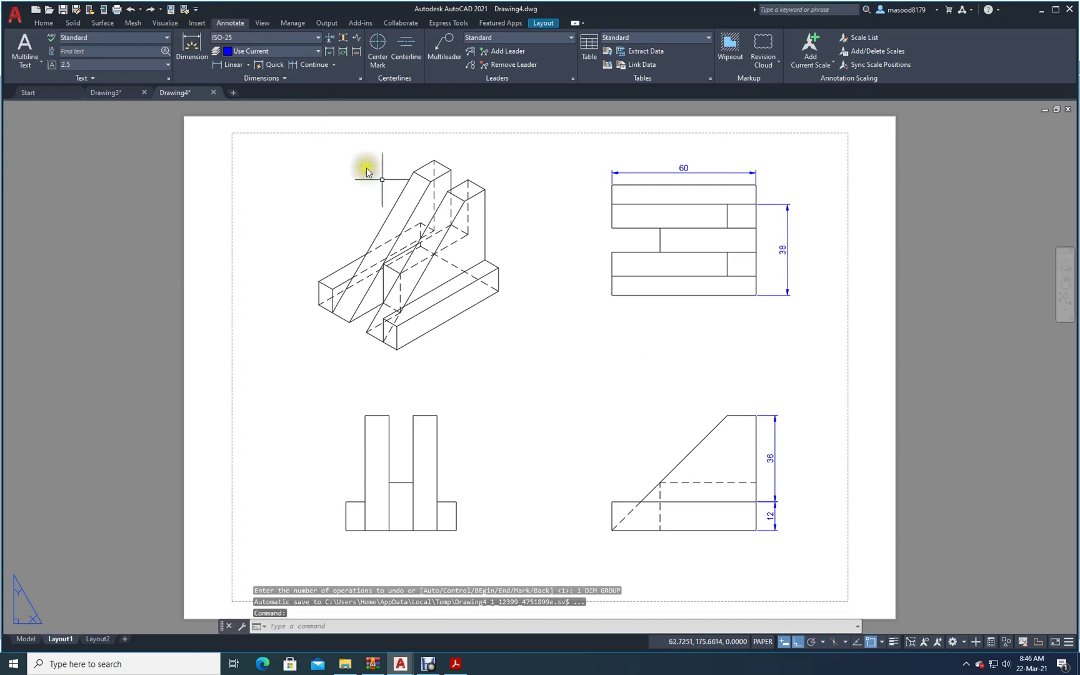
- Dimension vertically between the horizontal hidden line and the leg's top corner, placing the dimension line inside the profile outline
{"action": "scroll", "coordinate": [788, 445], "scroll_direction": "up", "scroll_amount": 4}
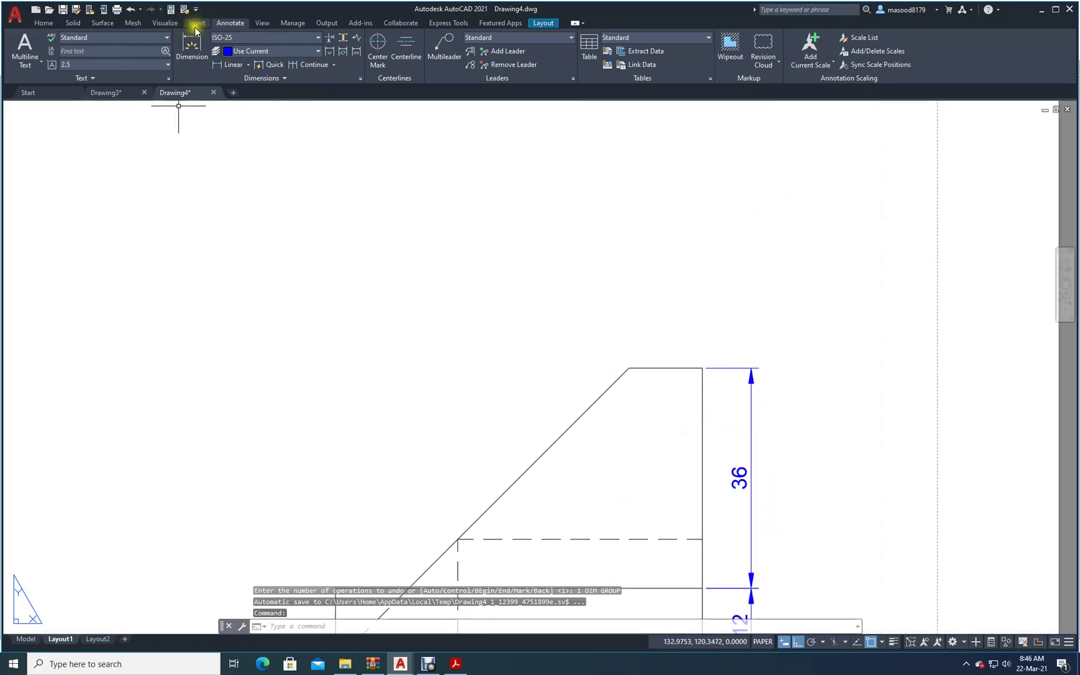
{"action": "left_click", "coordinate": [193, 44]}
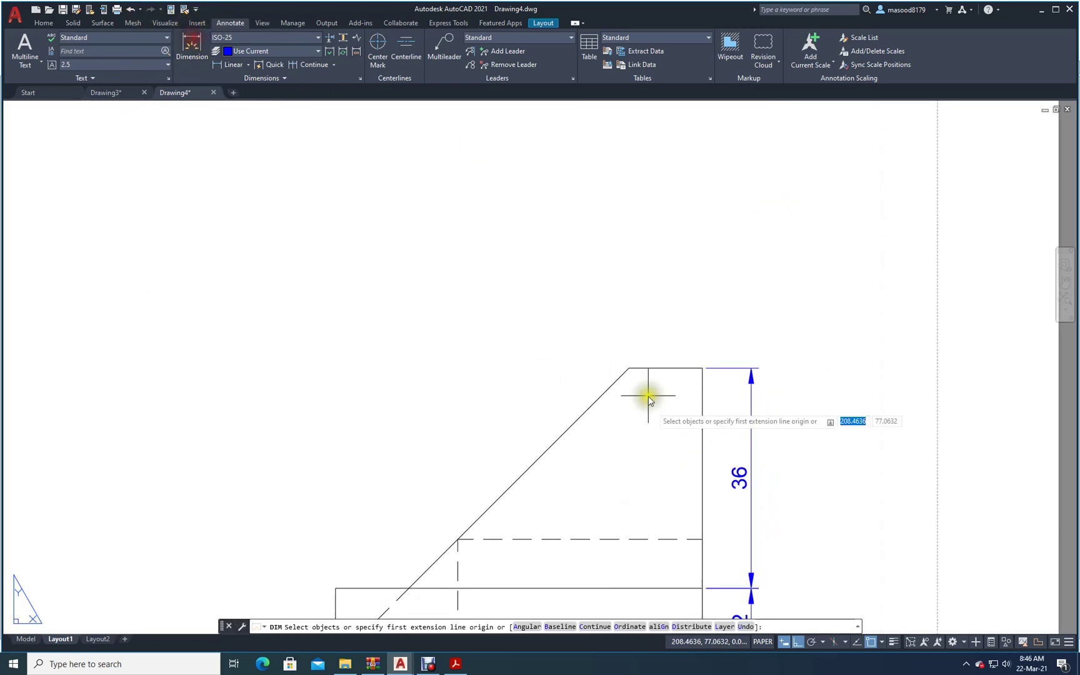
{"action": "left_click", "coordinate": [703, 539]}
{"action": "left_click", "coordinate": [703, 369]}
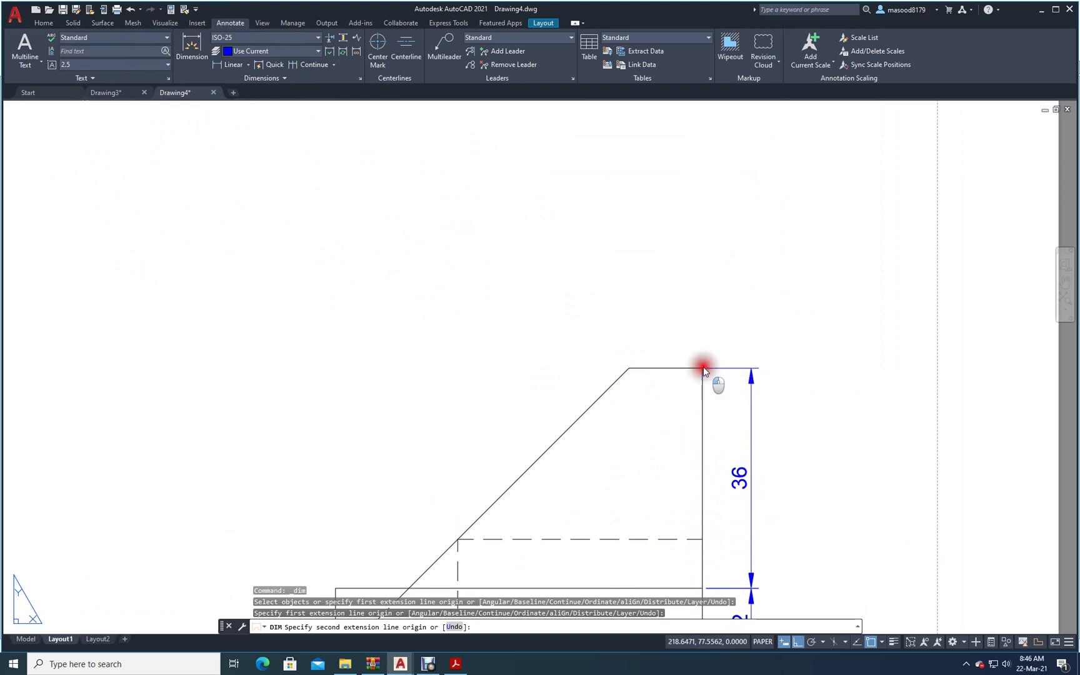
{"action": "left_click", "coordinate": [669, 378]}
{"action": "scroll", "coordinate": [825, 475], "scroll_direction": "down", "scroll_amount": 4}
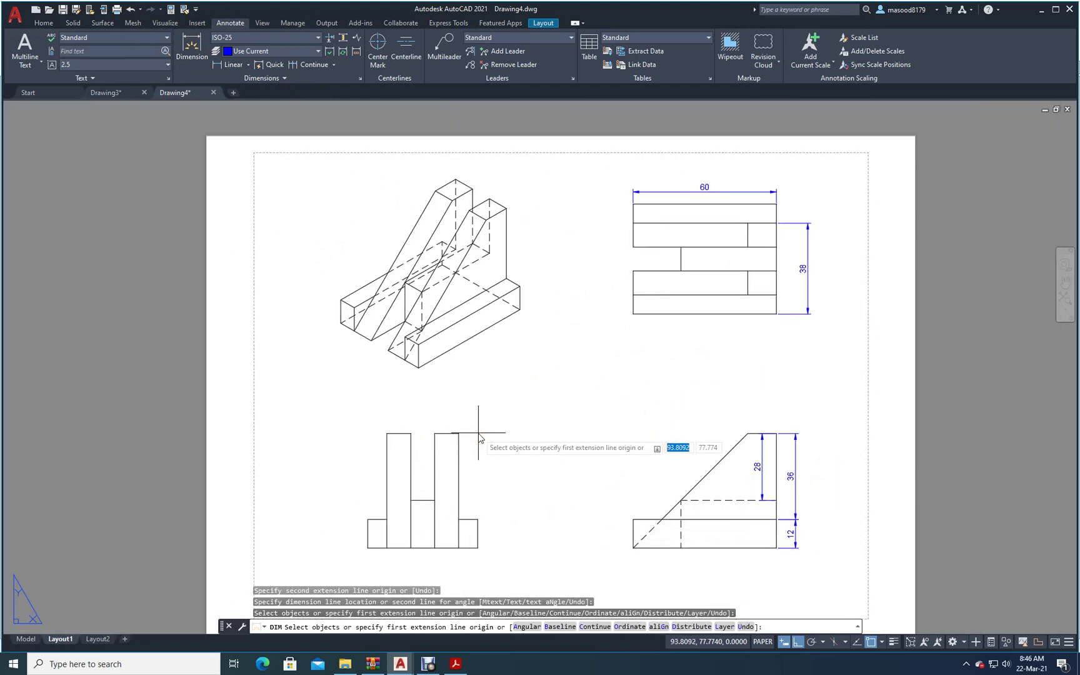
- Dimension the full base length of the sloped leg profile view, placing the dimension line just below the view
{"action": "left_click", "coordinate": [194, 45]}
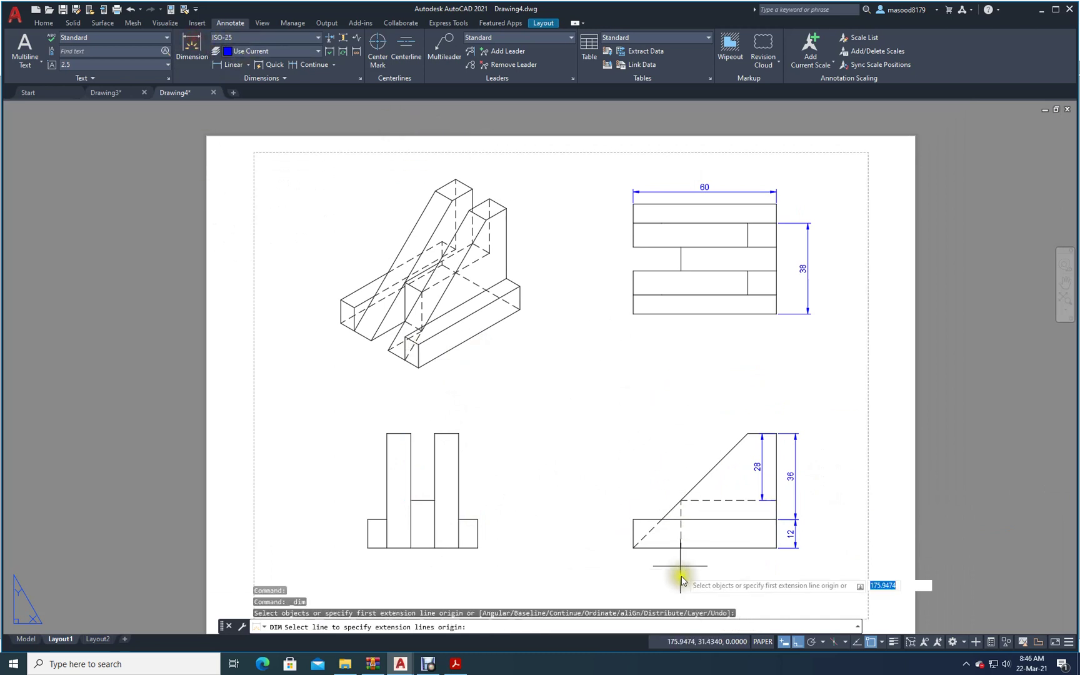
{"action": "left_click", "coordinate": [634, 548]}
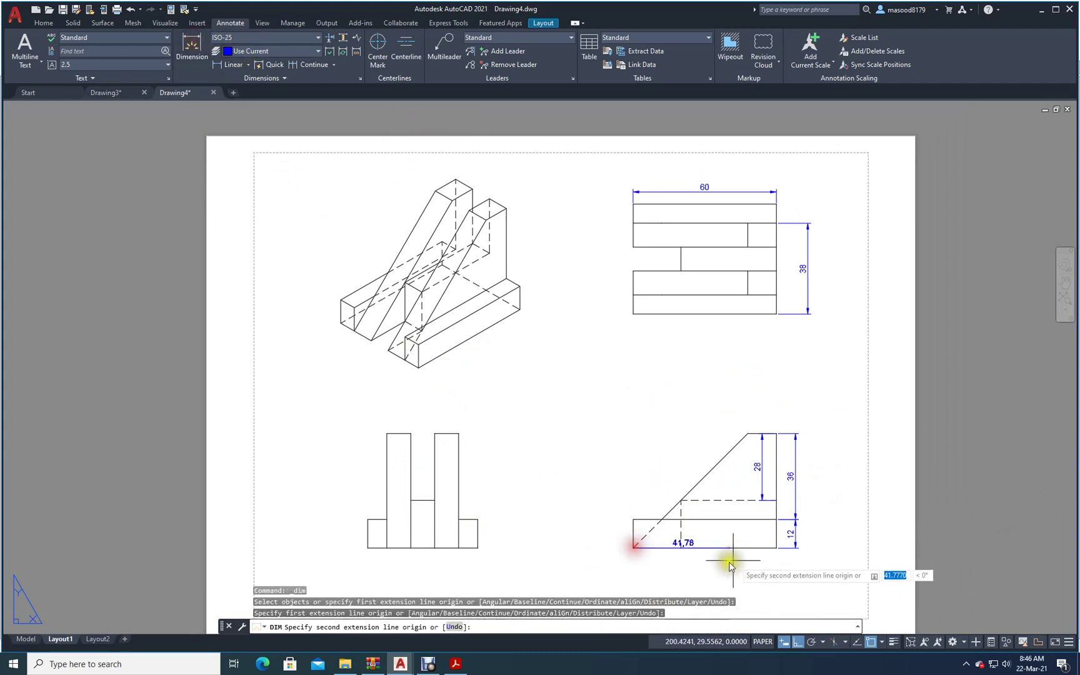
{"action": "left_click", "coordinate": [776, 548]}
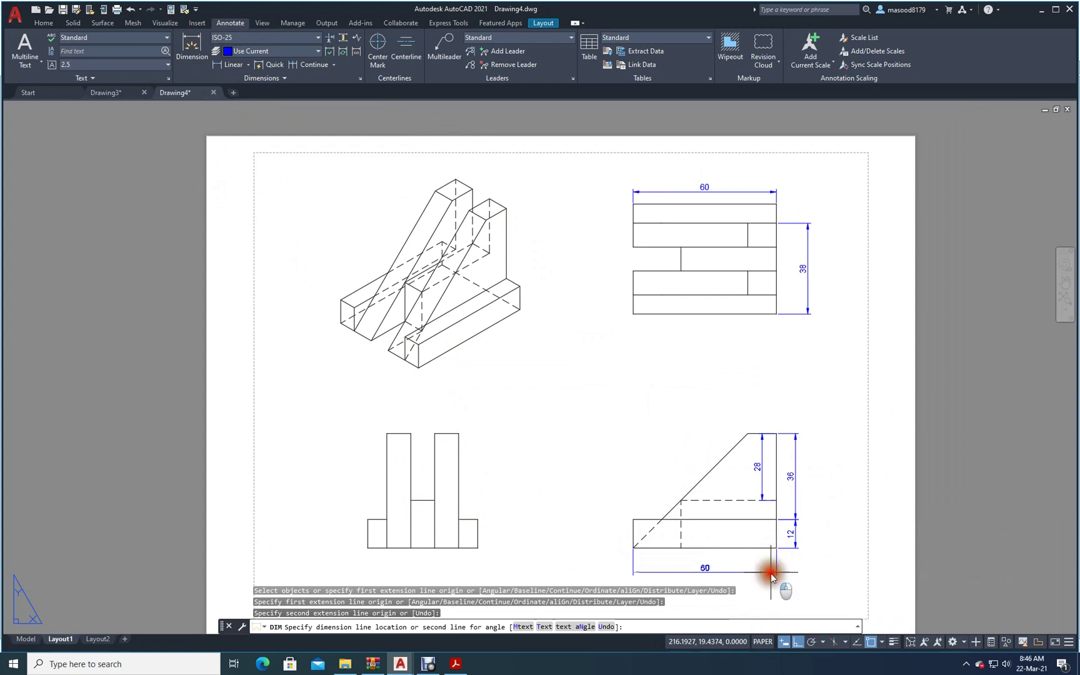
{"action": "left_click", "coordinate": [767, 571]}
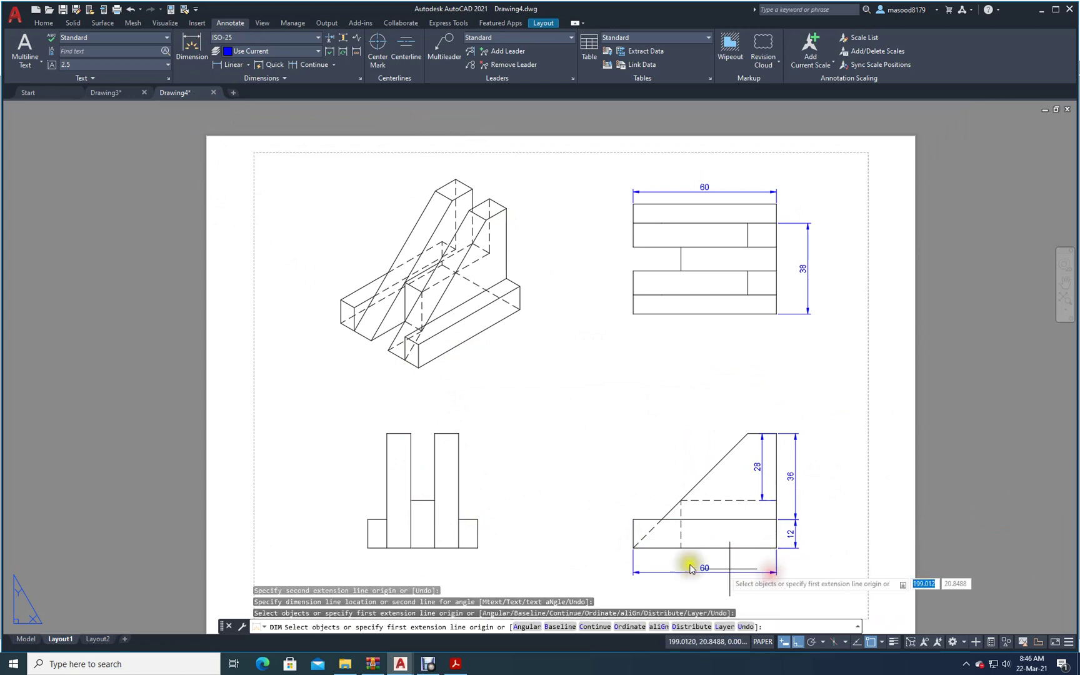
- Dimension the height of the right base bar in the two-leg end view, placing it just right of the view
{"action": "left_click", "coordinate": [191, 39]}
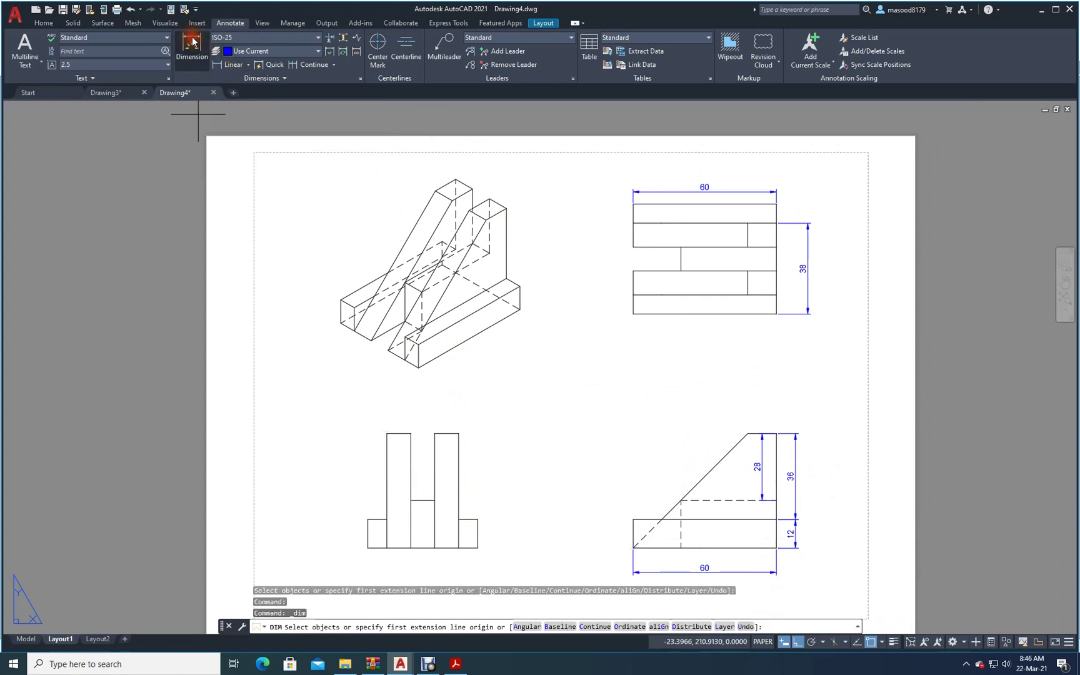
{"action": "left_click", "coordinate": [477, 519]}
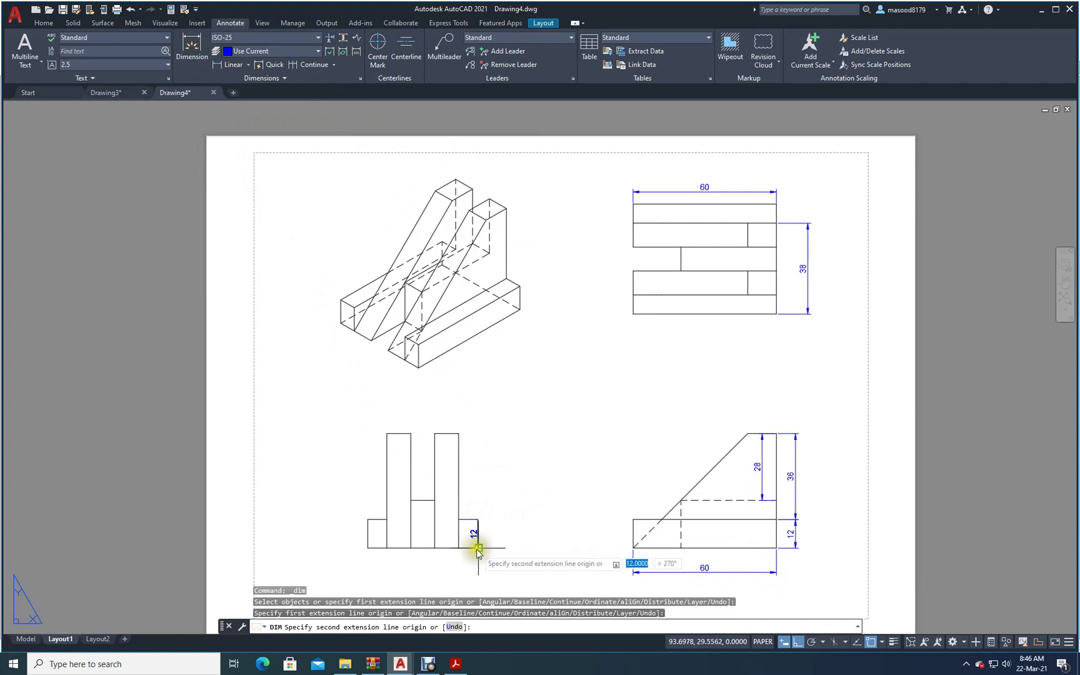
{"action": "left_click", "coordinate": [477, 548]}
{"action": "left_click", "coordinate": [494, 548]}
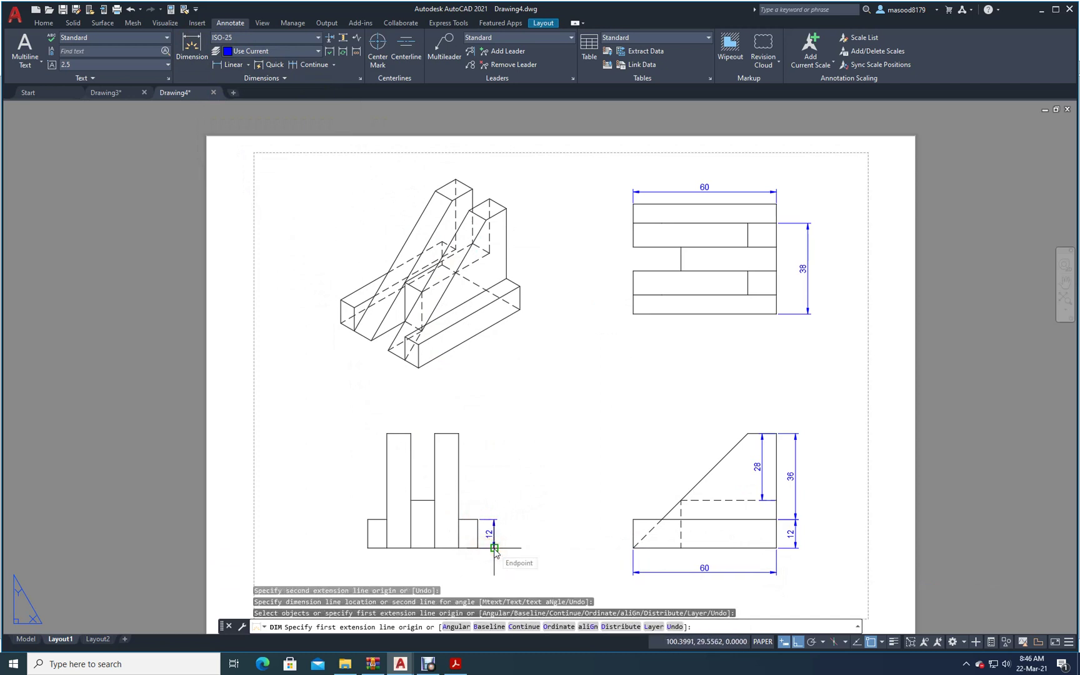
{"action": "key", "text": "Escape"}
- Dimension the top widths of the right and left upright legs in the end view, placing both just above the legs
{"action": "left_click", "coordinate": [188, 42]}
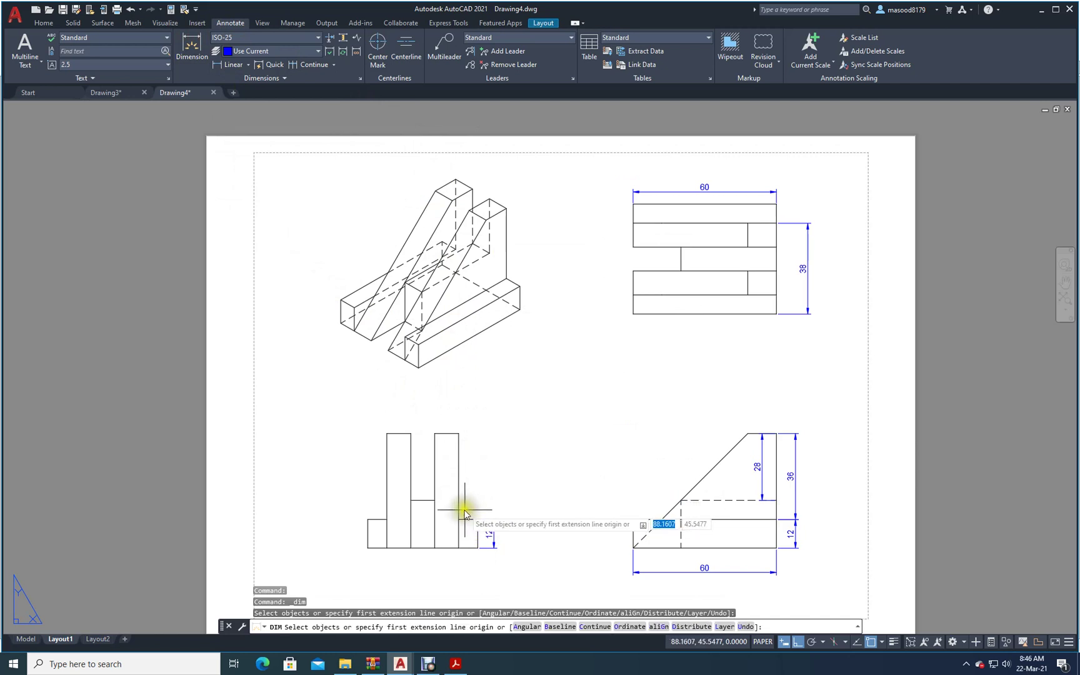
{"action": "left_click", "coordinate": [459, 433]}
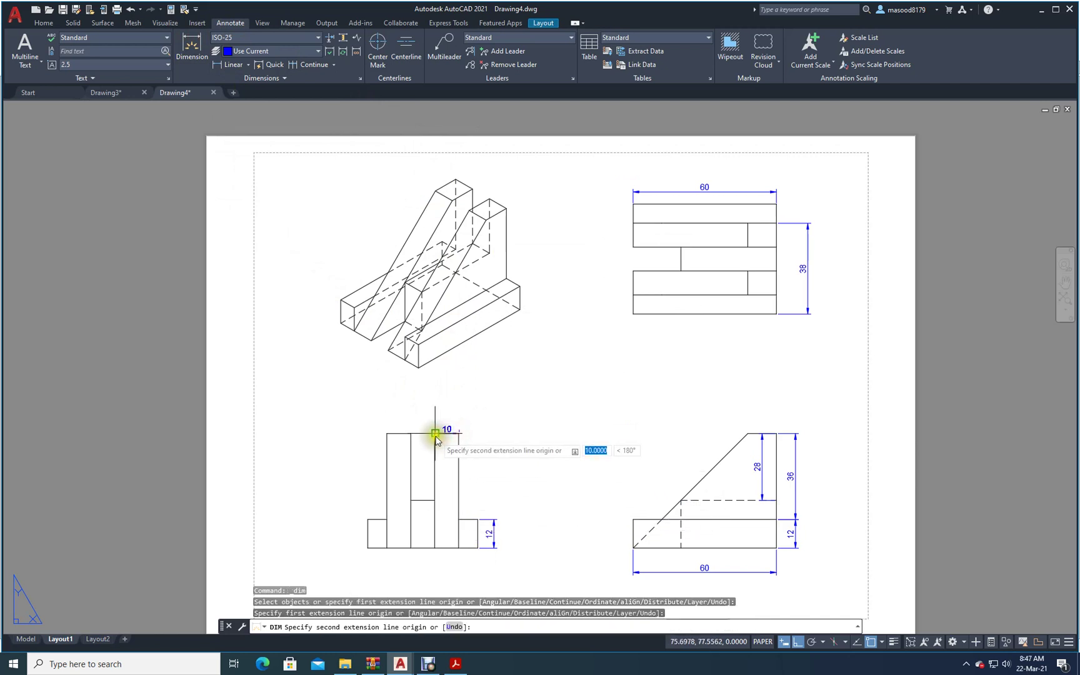
{"action": "left_click", "coordinate": [435, 434]}
{"action": "left_click", "coordinate": [430, 416]}
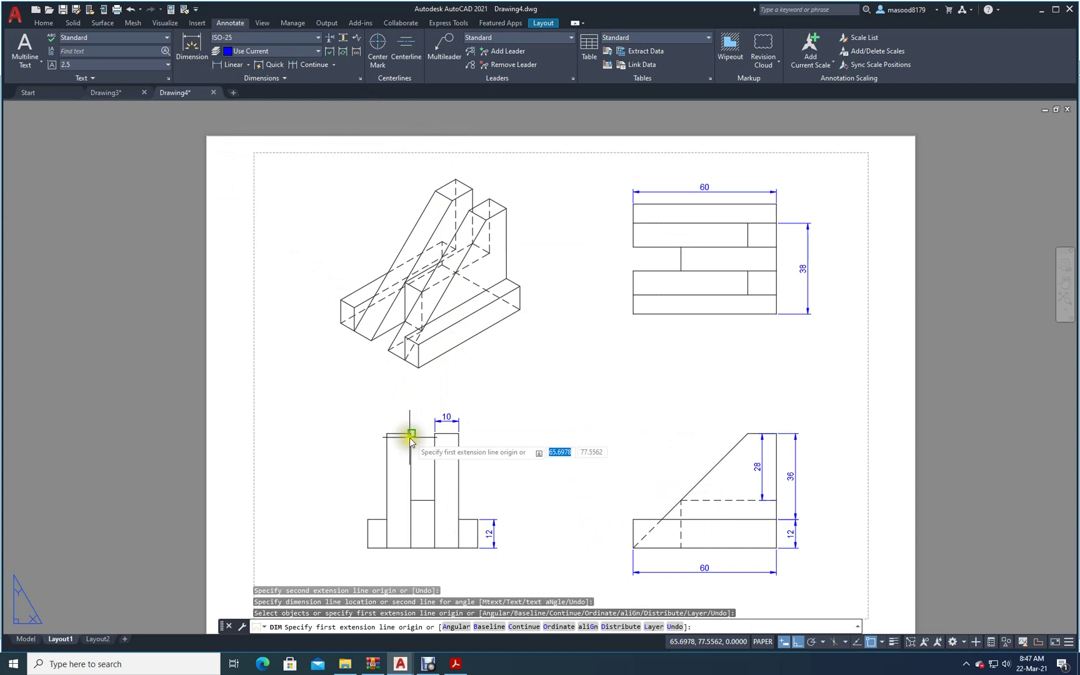
{"action": "left_click", "coordinate": [411, 434]}
{"action": "left_click", "coordinate": [388, 433]}
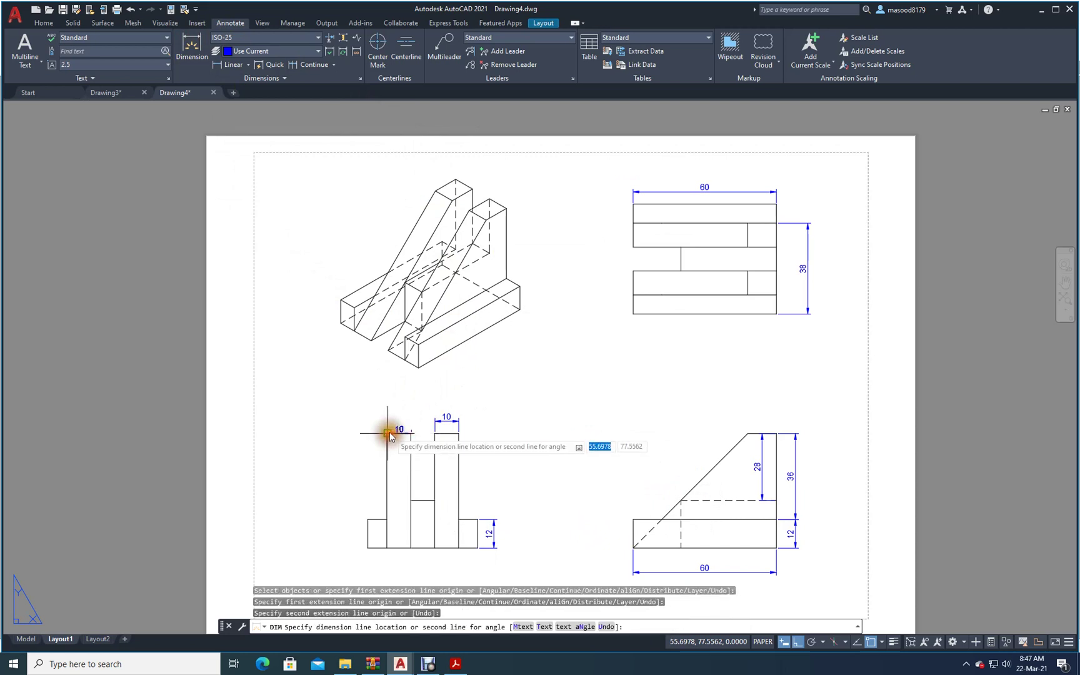
{"action": "left_click", "coordinate": [389, 423]}
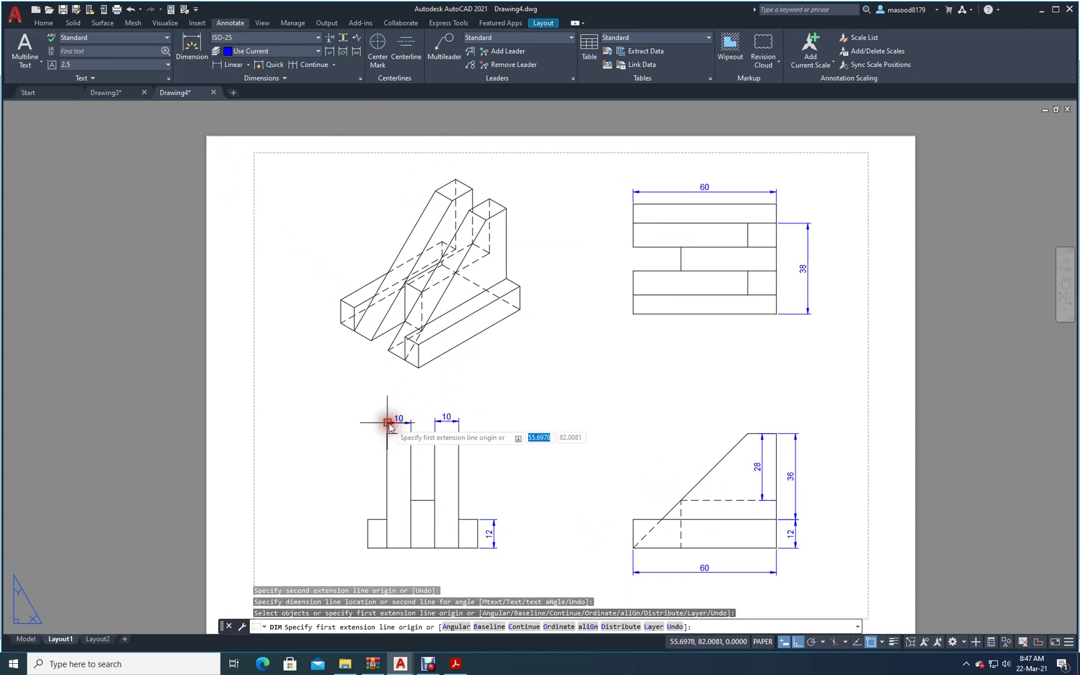
- Dimension the width across the outer faces of both upright legs in the end view, placing it below the view
{"action": "left_click", "coordinate": [387, 549]}
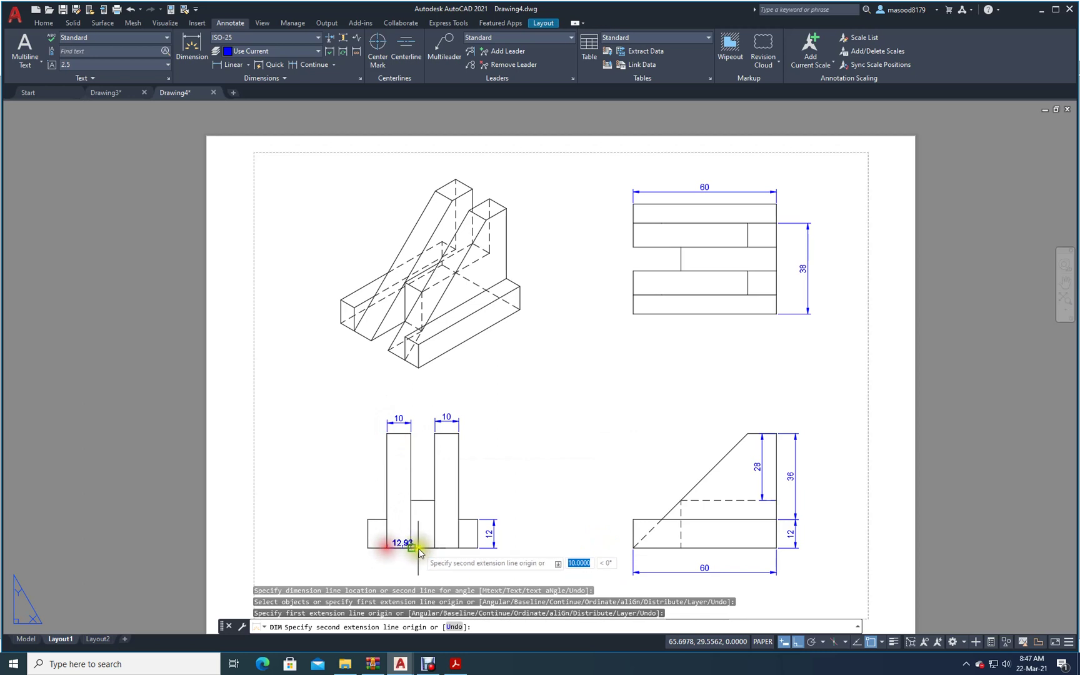
{"action": "left_click", "coordinate": [458, 550]}
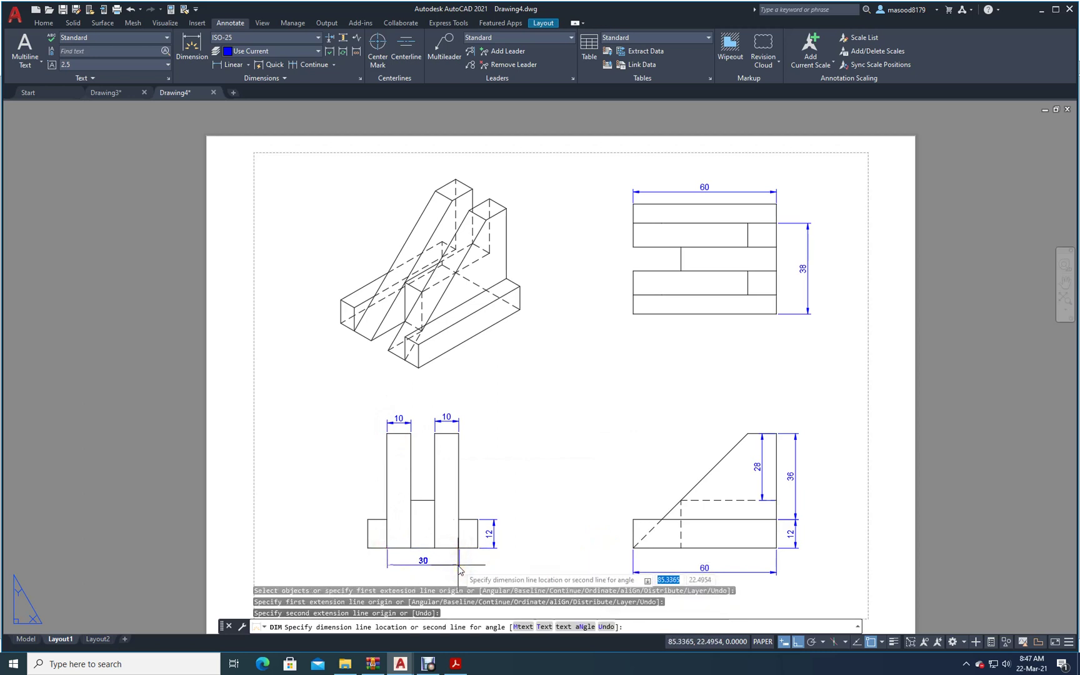
{"action": "left_click", "coordinate": [459, 567]}
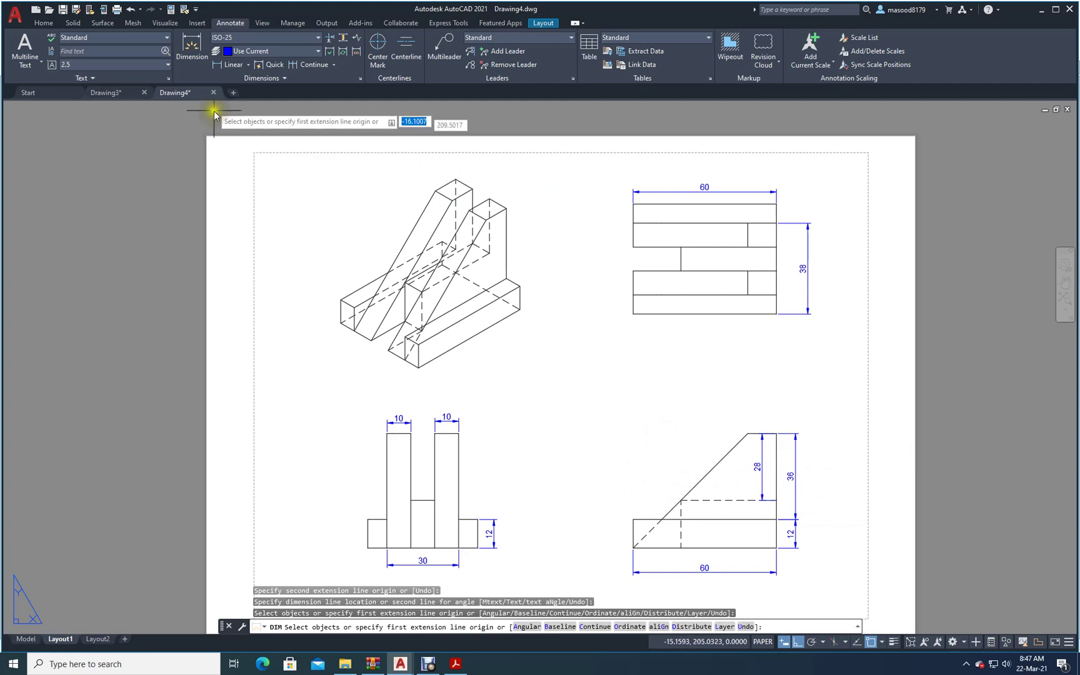
- Dimension the width of the left base bar in the end view, placing the dimension line just above the bar
{"action": "left_click", "coordinate": [385, 521]}
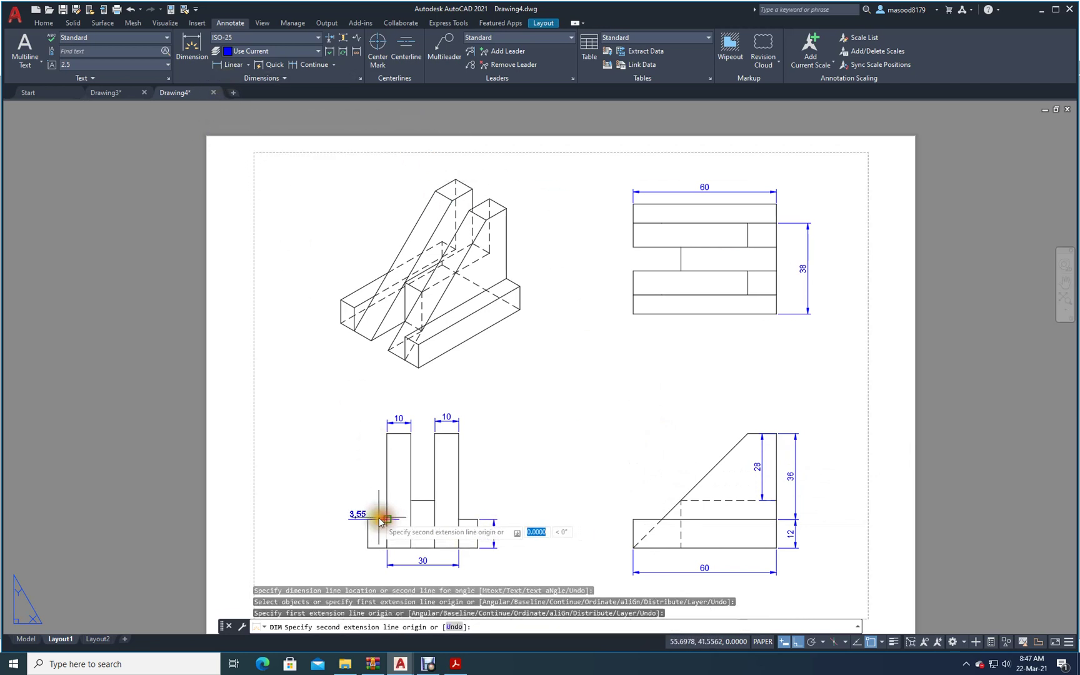
{"action": "left_click", "coordinate": [368, 520]}
{"action": "left_click", "coordinate": [368, 507]}
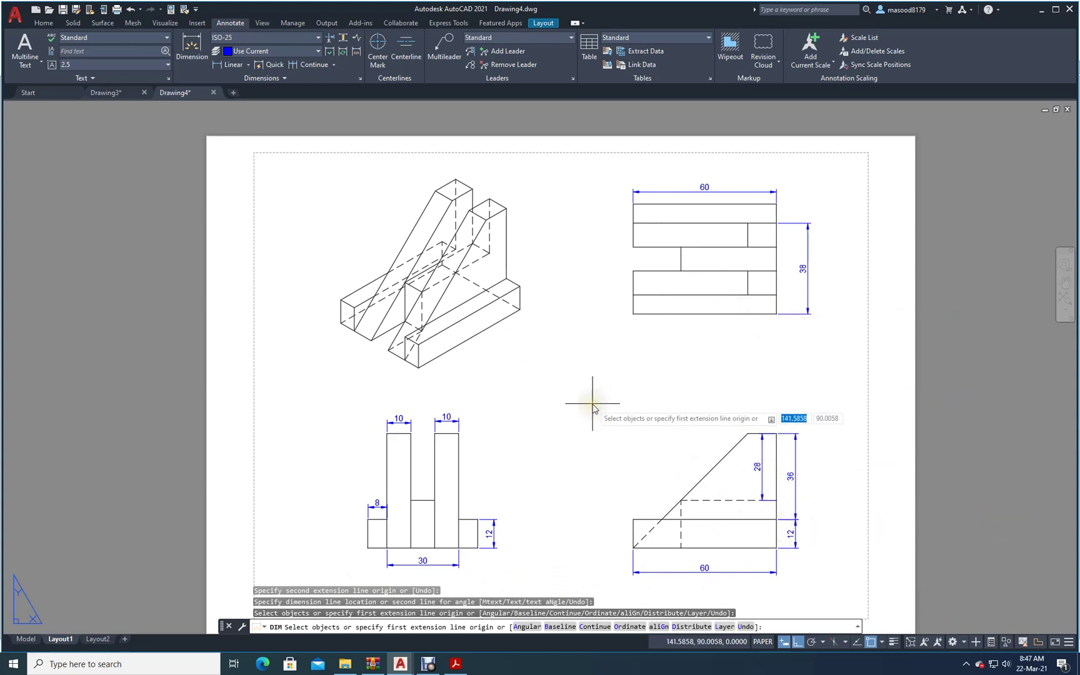
{"action": "left_click", "coordinate": [427, 665]}
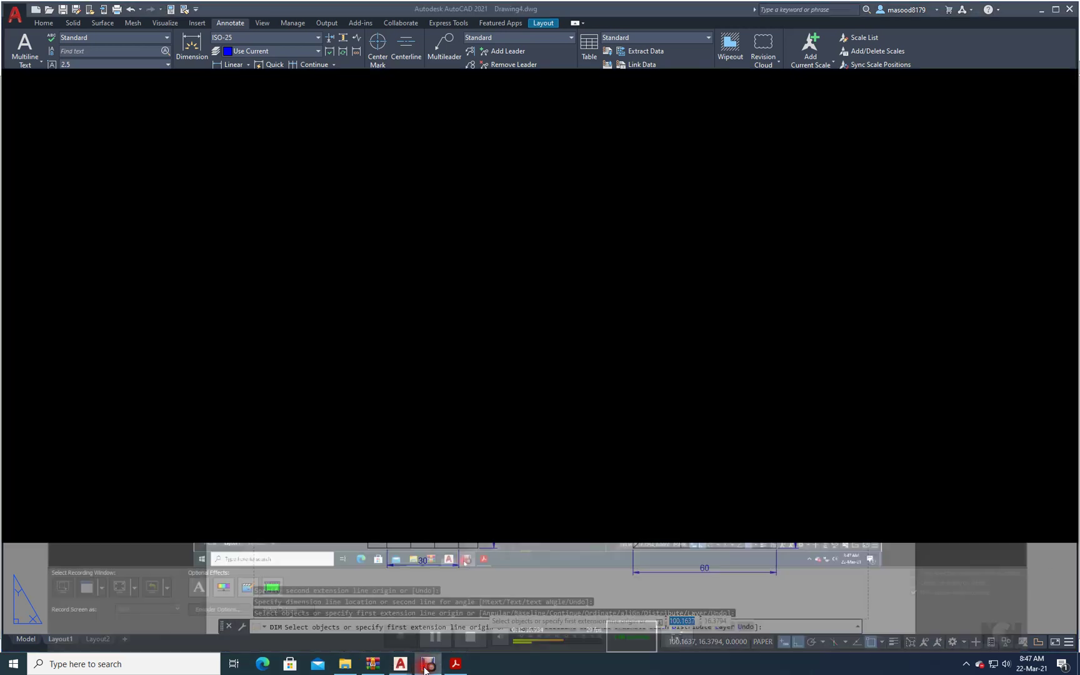